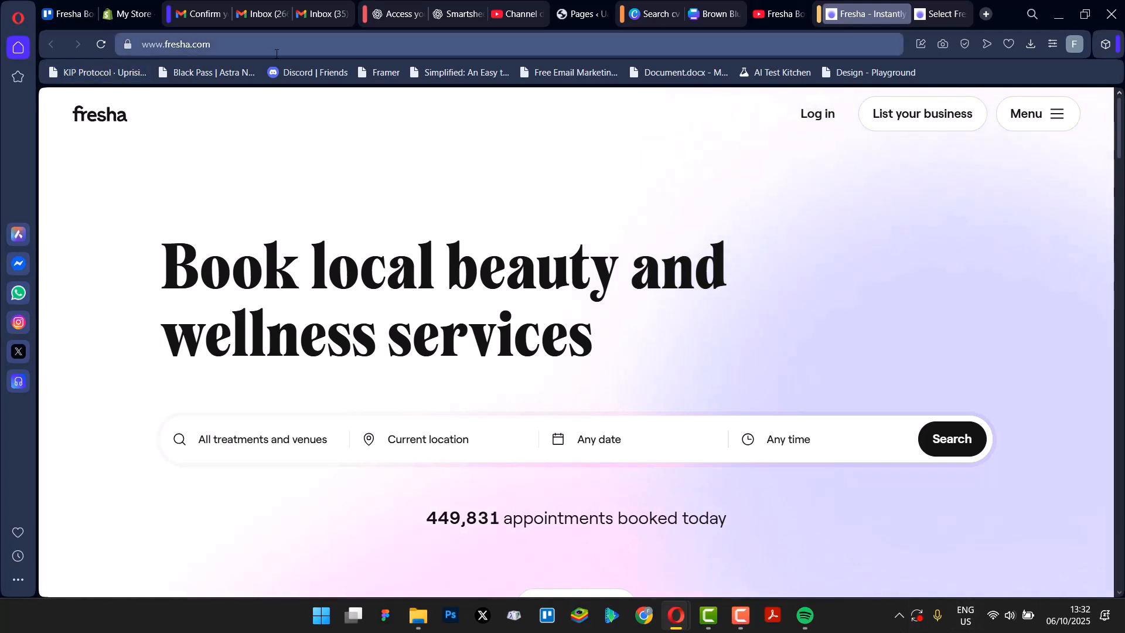
# Look over the homepage's customer menu options and the Recommended, New to Fresha and Trending venue listings.
pyautogui.click(1022, 120)
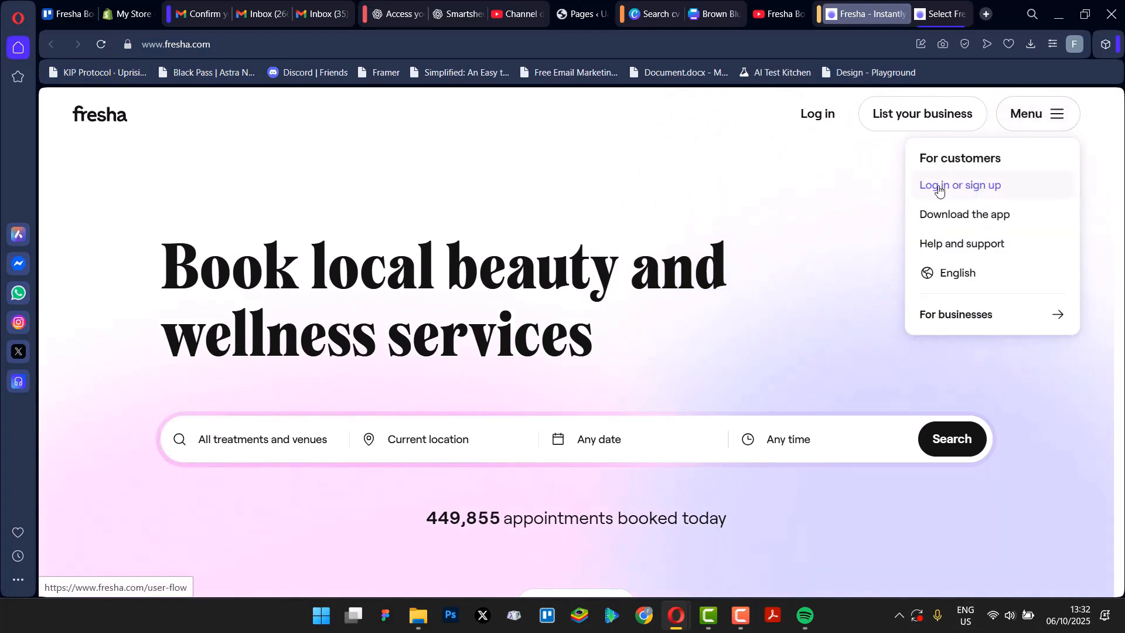
pyautogui.click(256, 217)
pyautogui.scroll(-9, 257, 216)
pyautogui.scroll(2, 253, 227)
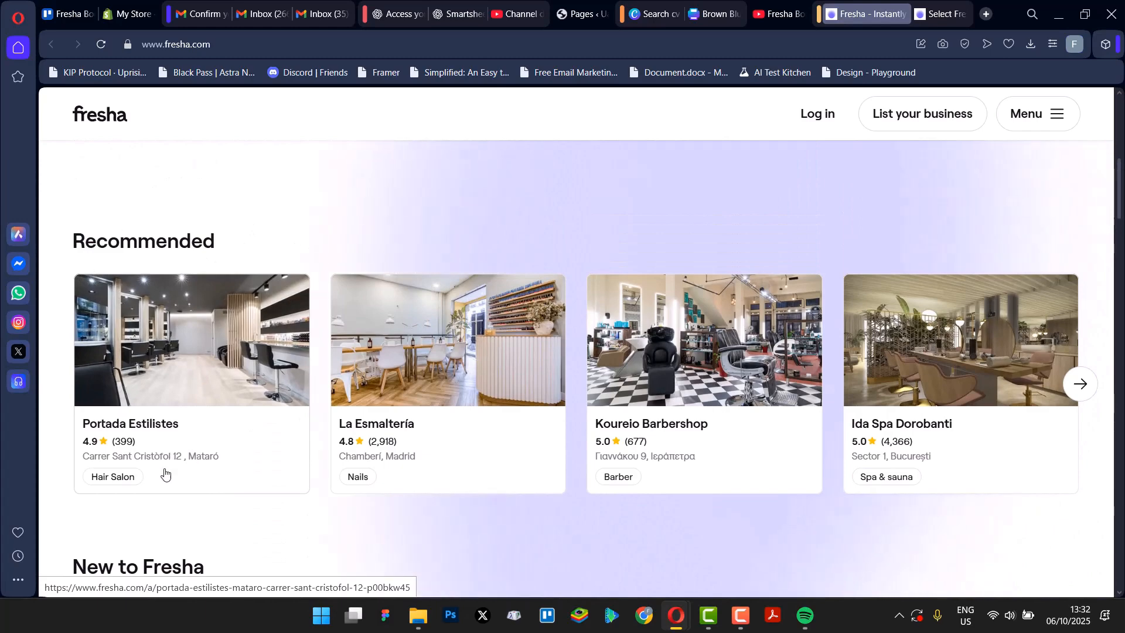
pyautogui.scroll(-1, 883, 448)
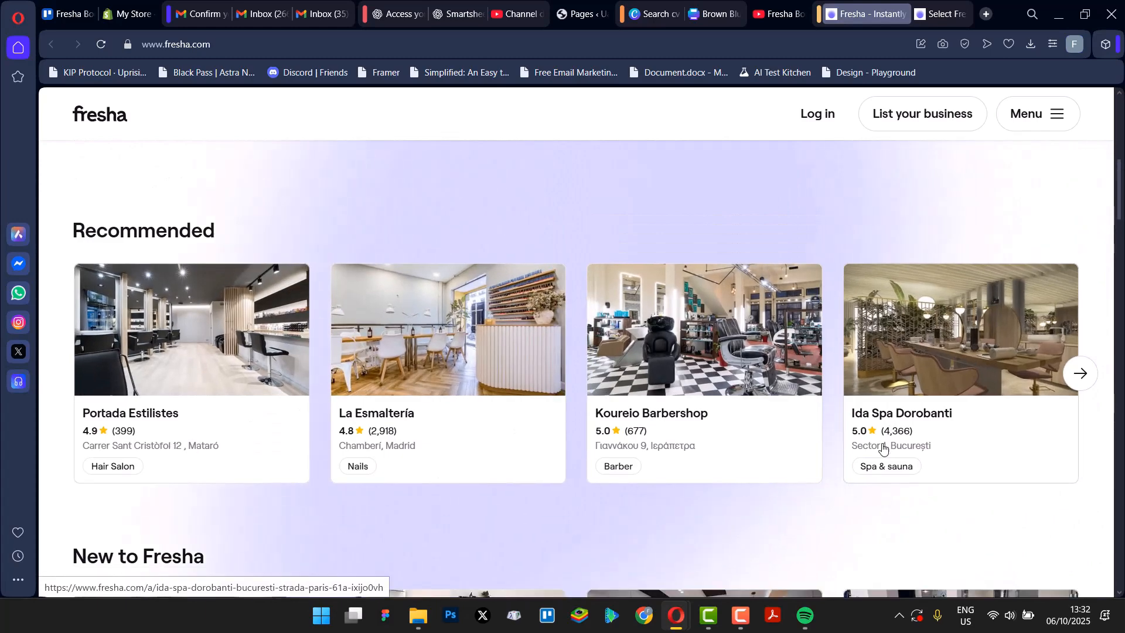
pyautogui.scroll(-7, 883, 448)
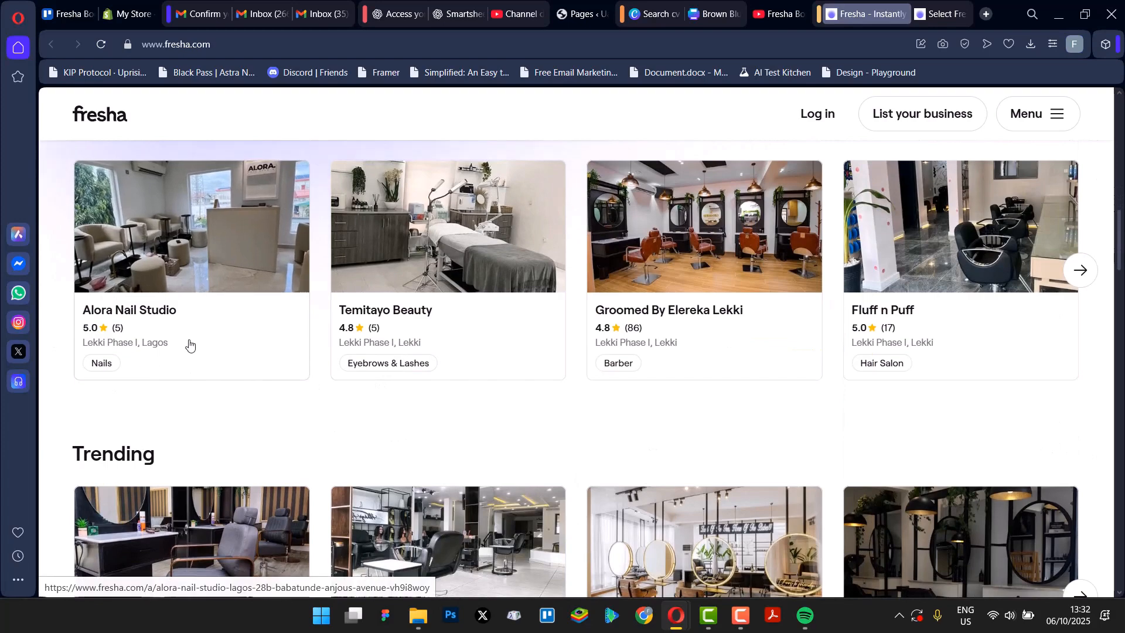
pyautogui.scroll(-4, 530, 389)
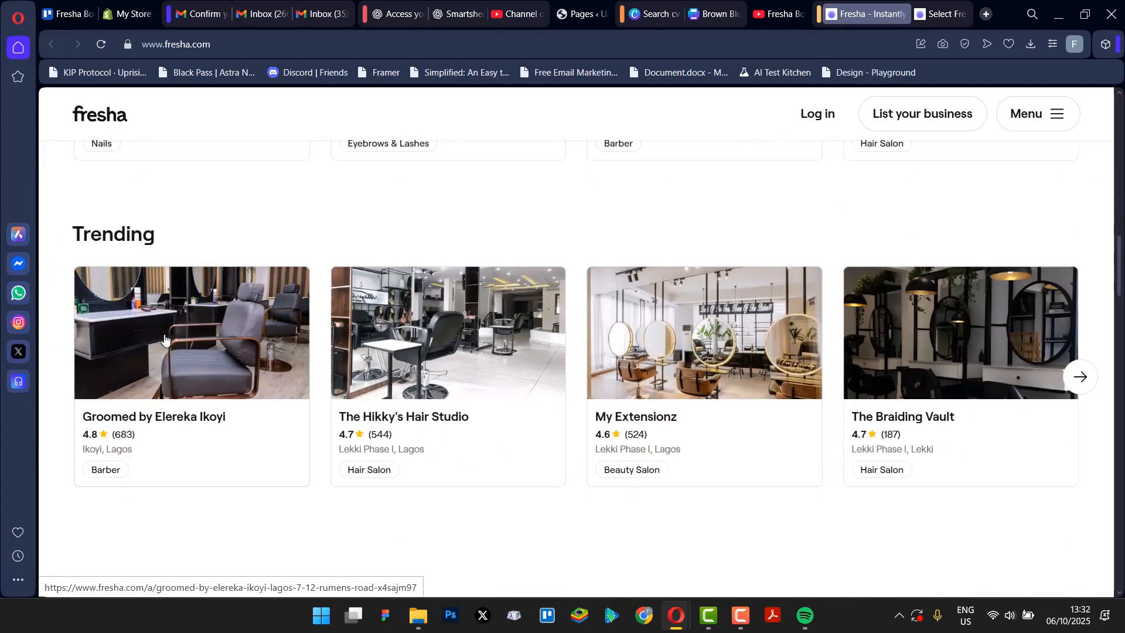
pyautogui.scroll(-1, 165, 338)
# Examine the homepage's app download, Reviews, top-rated destination statistics, business and Browse by City sections, and return to the start.
pyautogui.scroll(-7, 271, 346)
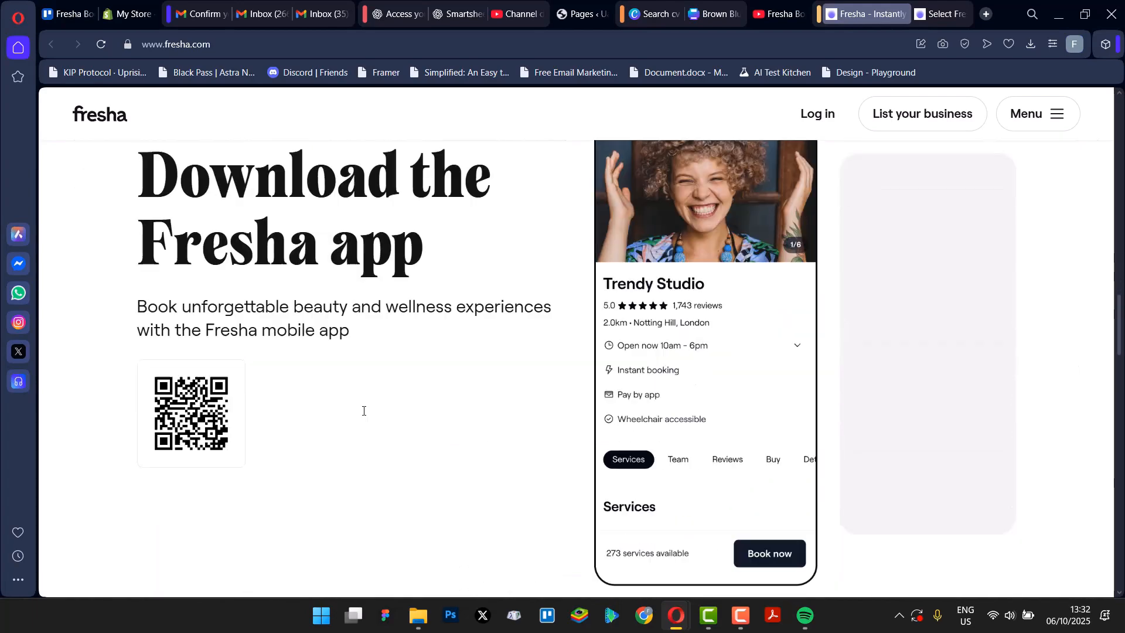
pyautogui.scroll(2, 357, 381)
pyautogui.scroll(-15, 430, 391)
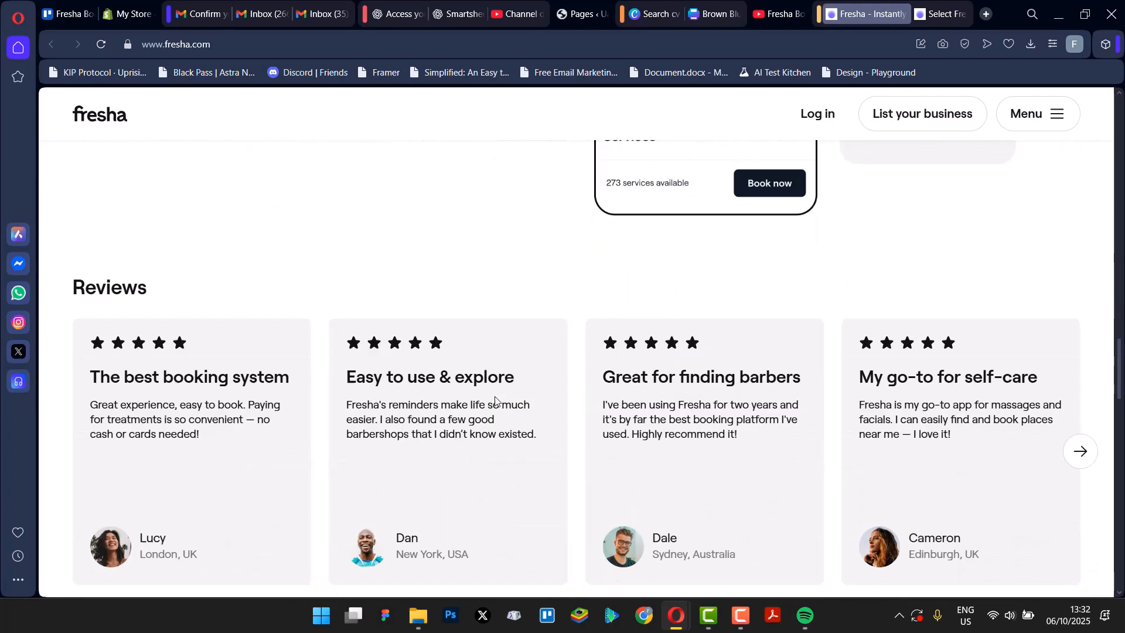
pyautogui.scroll(6, 333, 217)
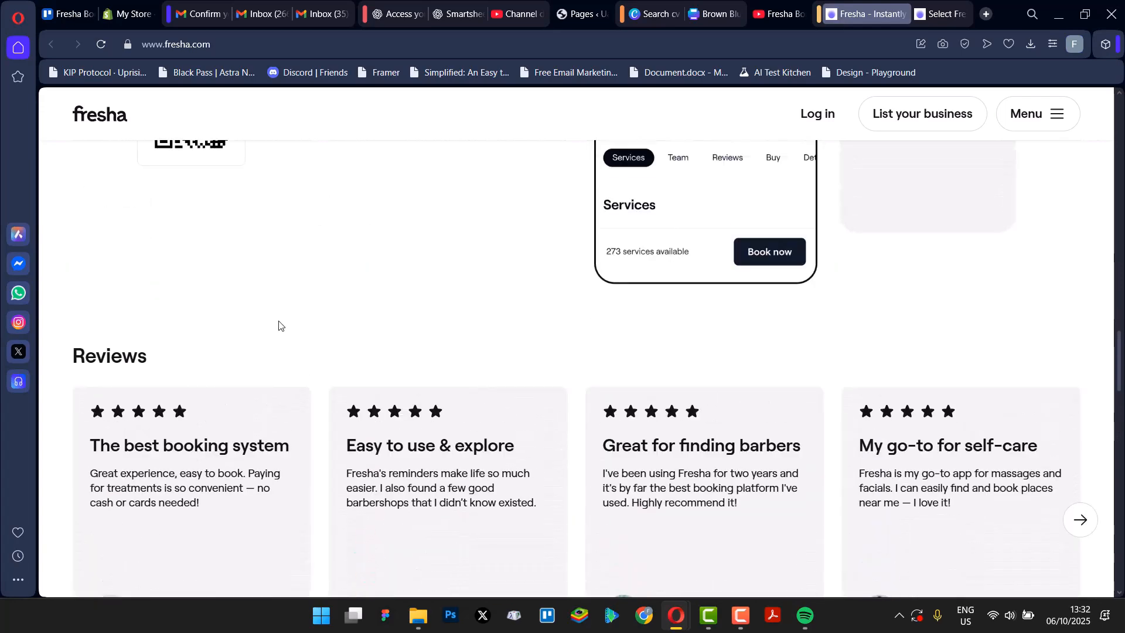
pyautogui.scroll(-4, 269, 357)
pyautogui.scroll(-4, 575, 414)
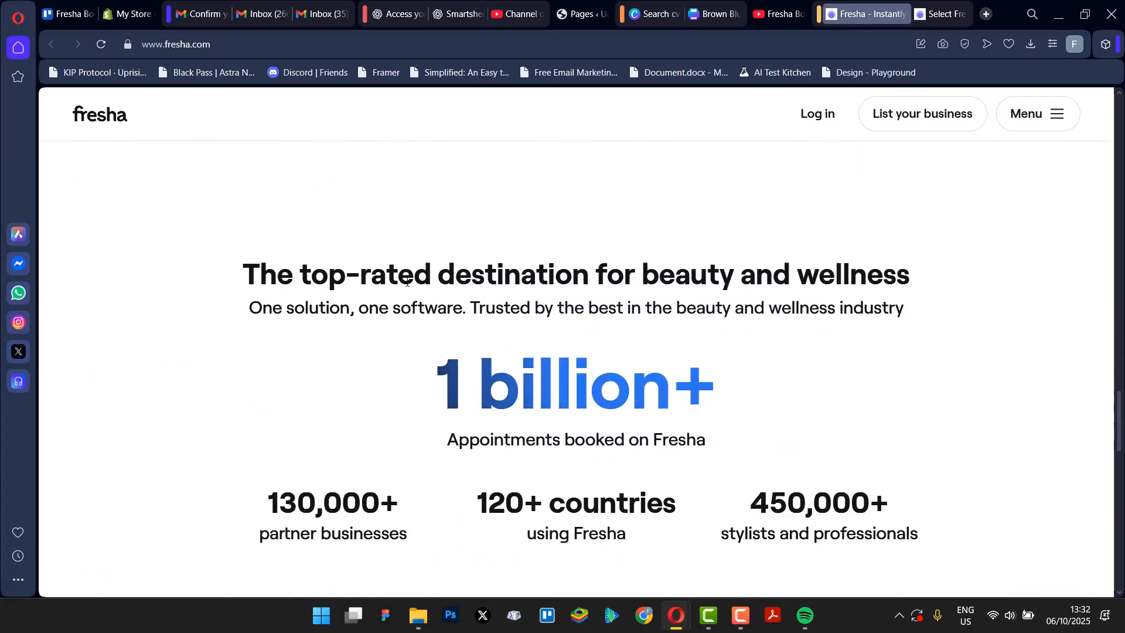
pyautogui.moveTo(237, 277); pyautogui.dragTo(1019, 284)
pyautogui.click(1003, 306)
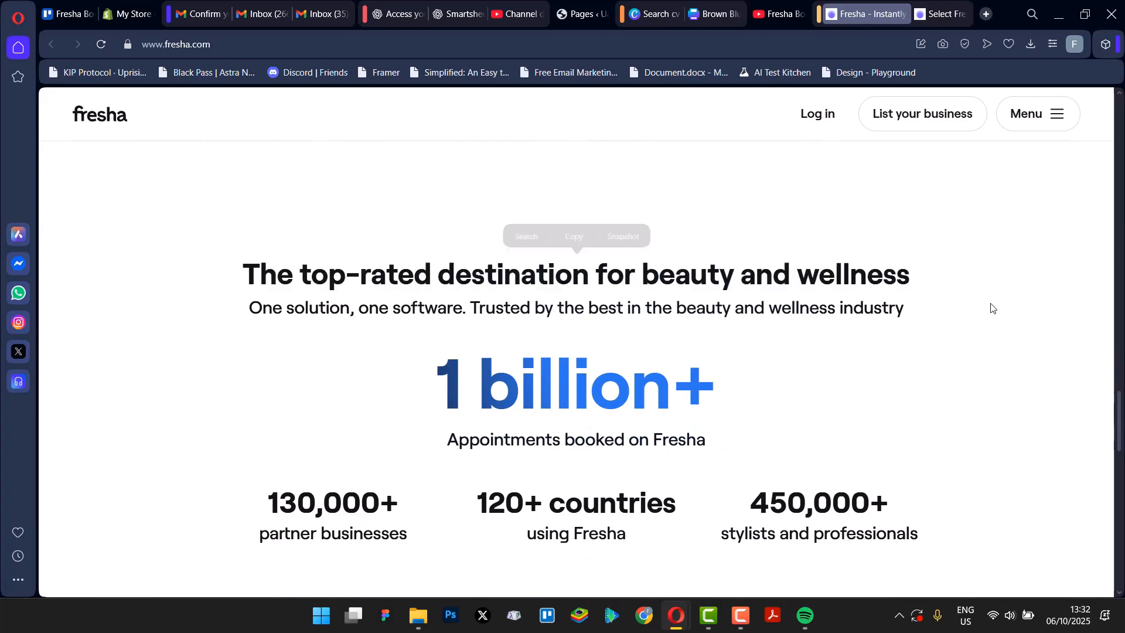
pyautogui.scroll(-4, 463, 542)
pyautogui.scroll(-10, 463, 541)
pyautogui.scroll(16, 457, 523)
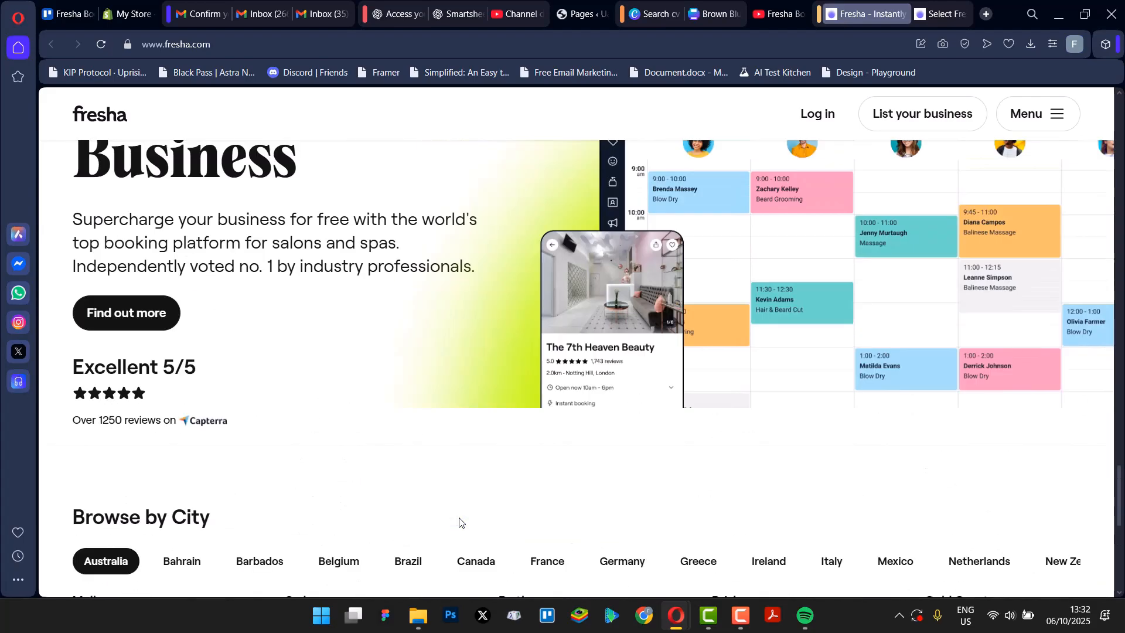
pyautogui.scroll(20, 504, 493)
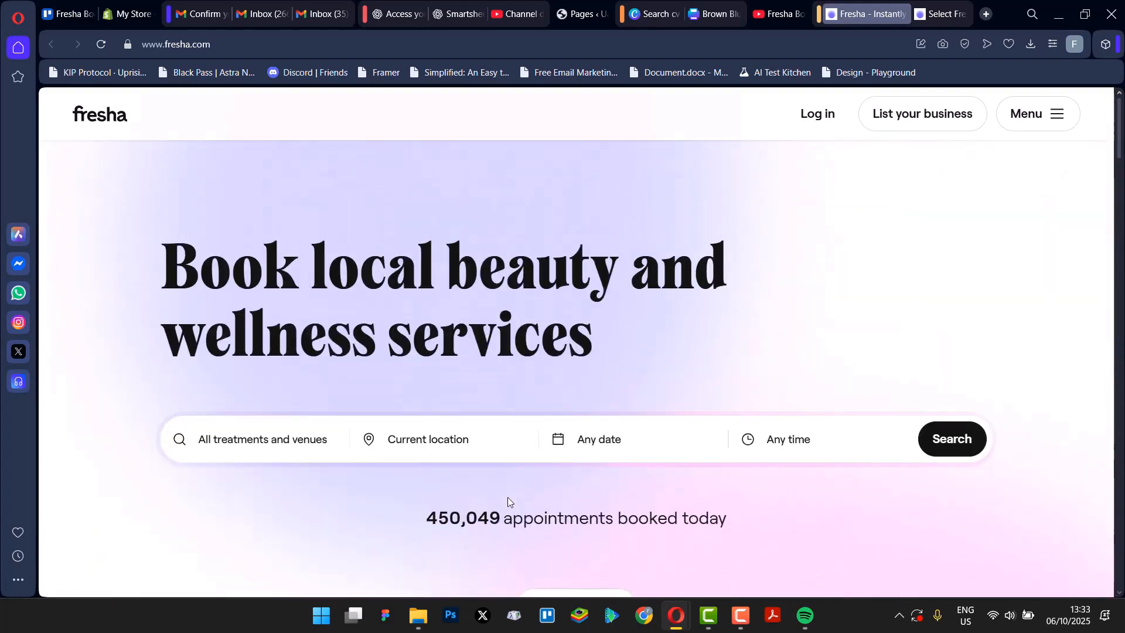
# Start signing up through Fresha for professionals using the saved e-mail address.
pyautogui.click(1029, 120)
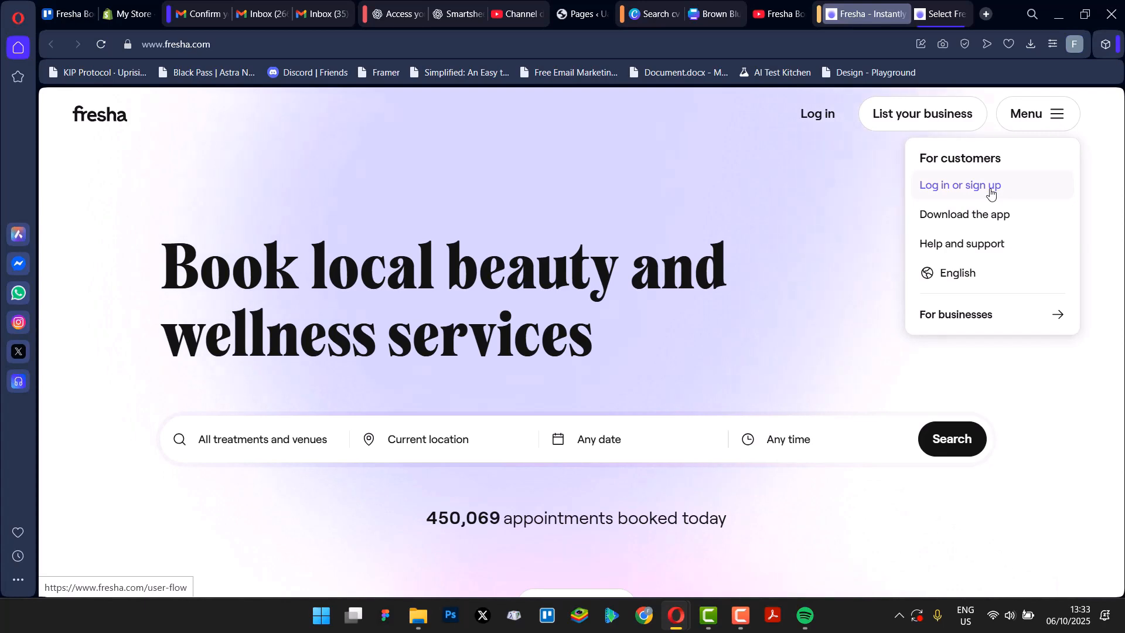
pyautogui.click(977, 171)
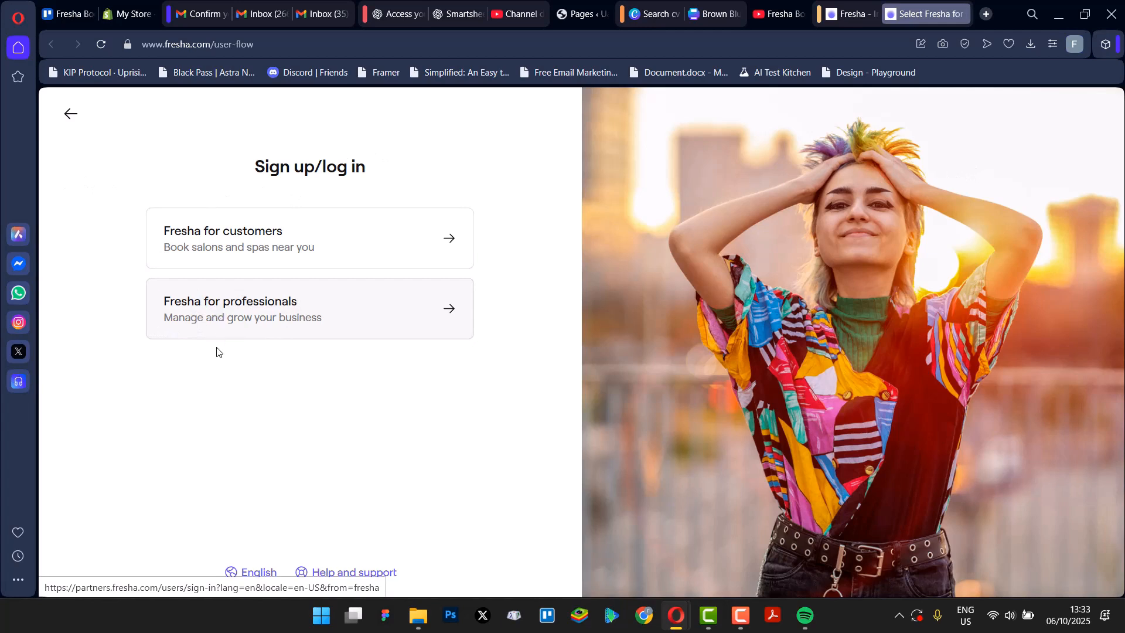
pyautogui.click(237, 327)
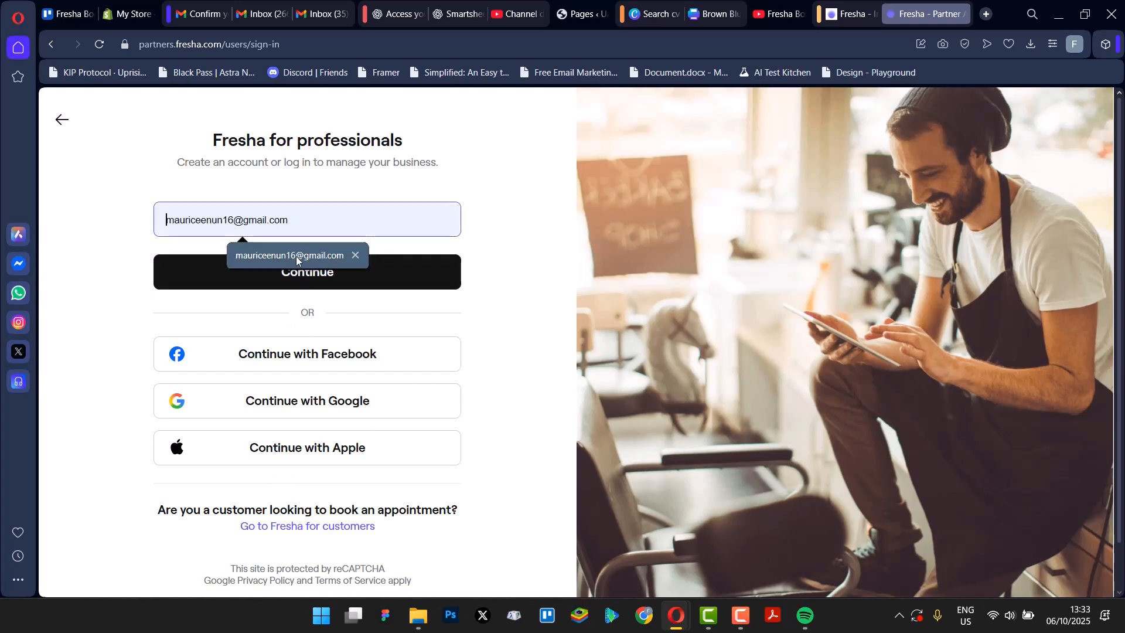
pyautogui.click(328, 255)
pyautogui.click(295, 276)
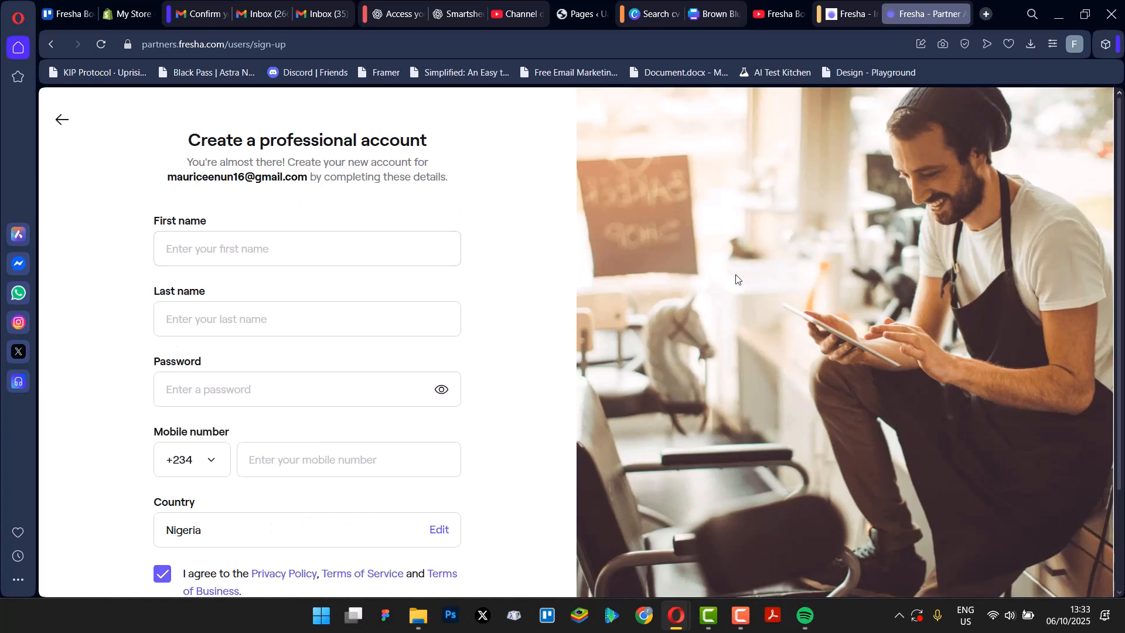
# Submit the professional account registration and choose to create a new business account.
pyautogui.scroll(-2, 539, 497)
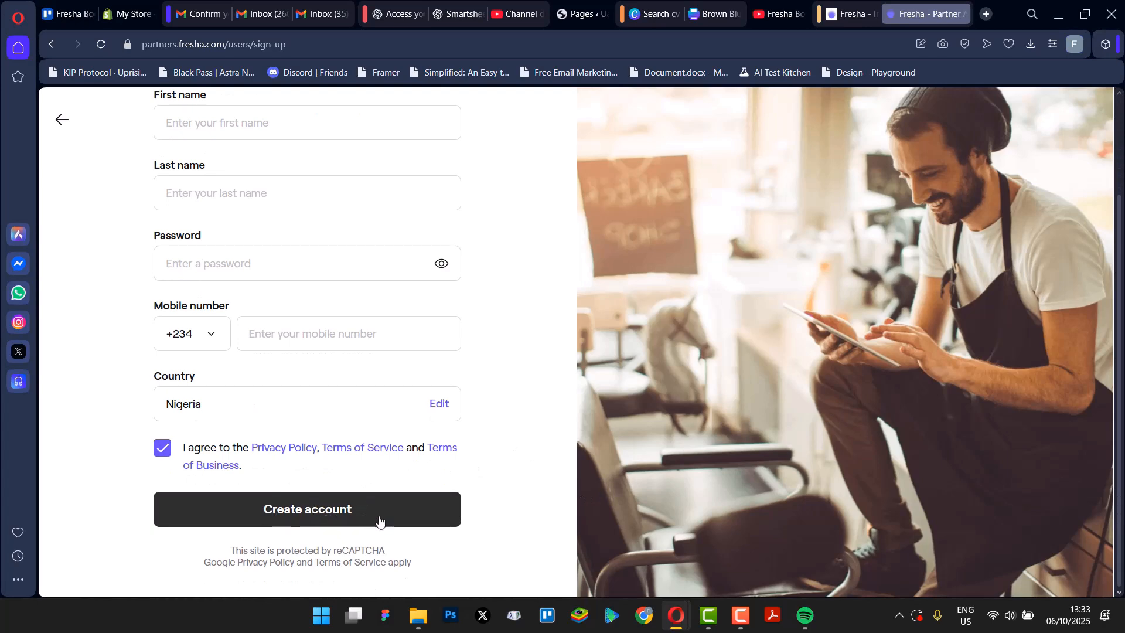
pyautogui.scroll(1, 295, 314)
pyautogui.scroll(-1, 296, 315)
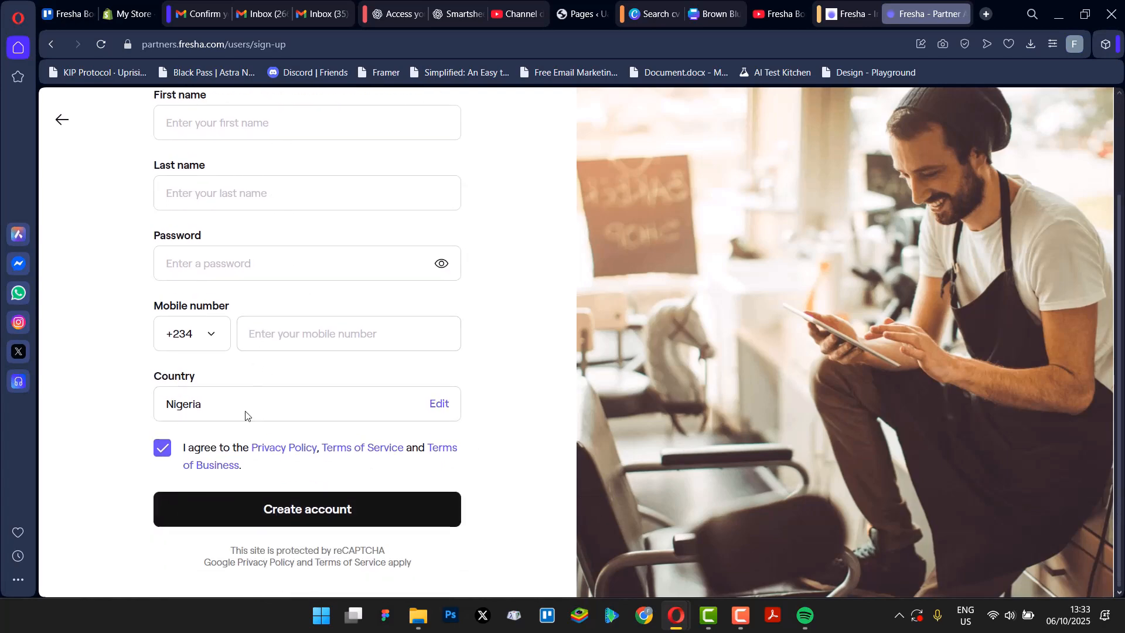
pyautogui.click(315, 521)
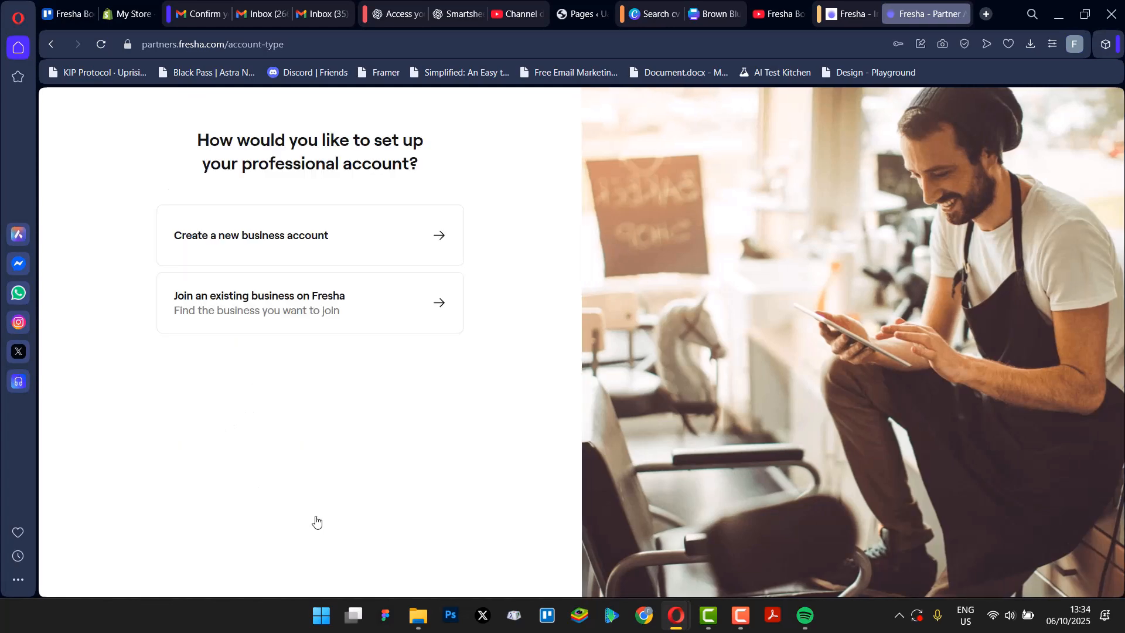
pyautogui.click(202, 234)
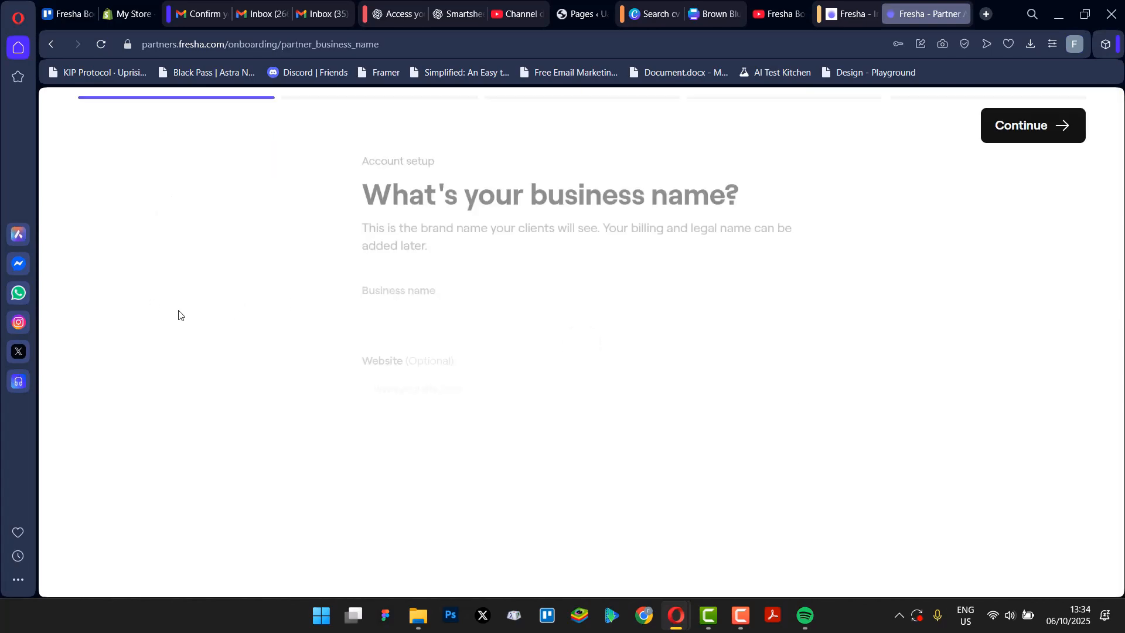
# Enter Bemas as the business name, leave the website empty, and continue the account setup.
pyautogui.click(417, 311)
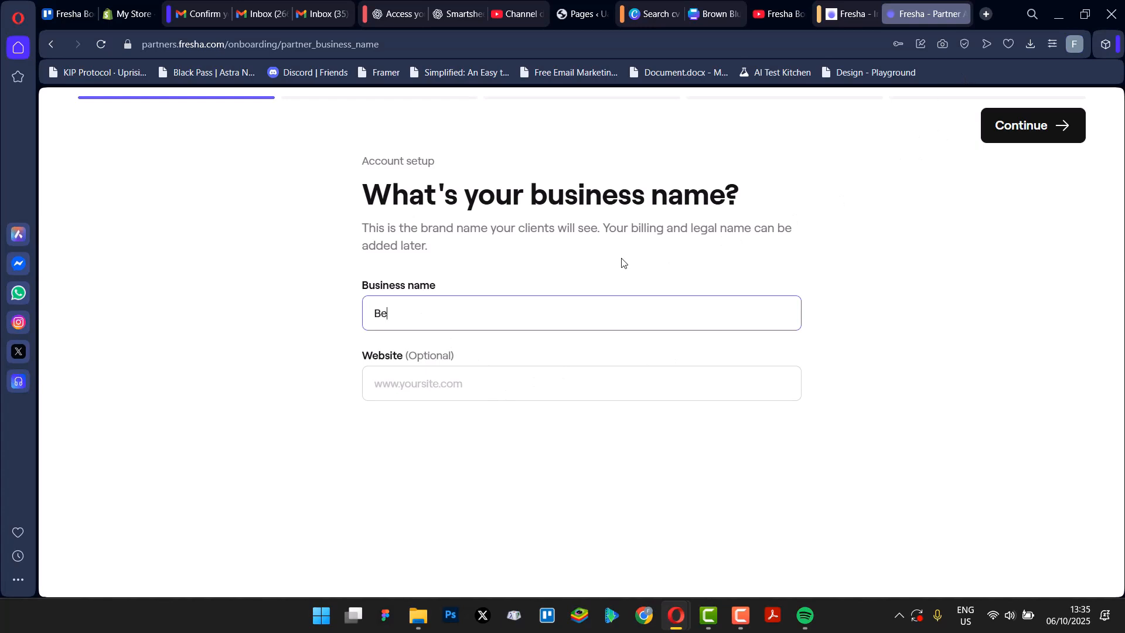
pyautogui.write('Bemas')
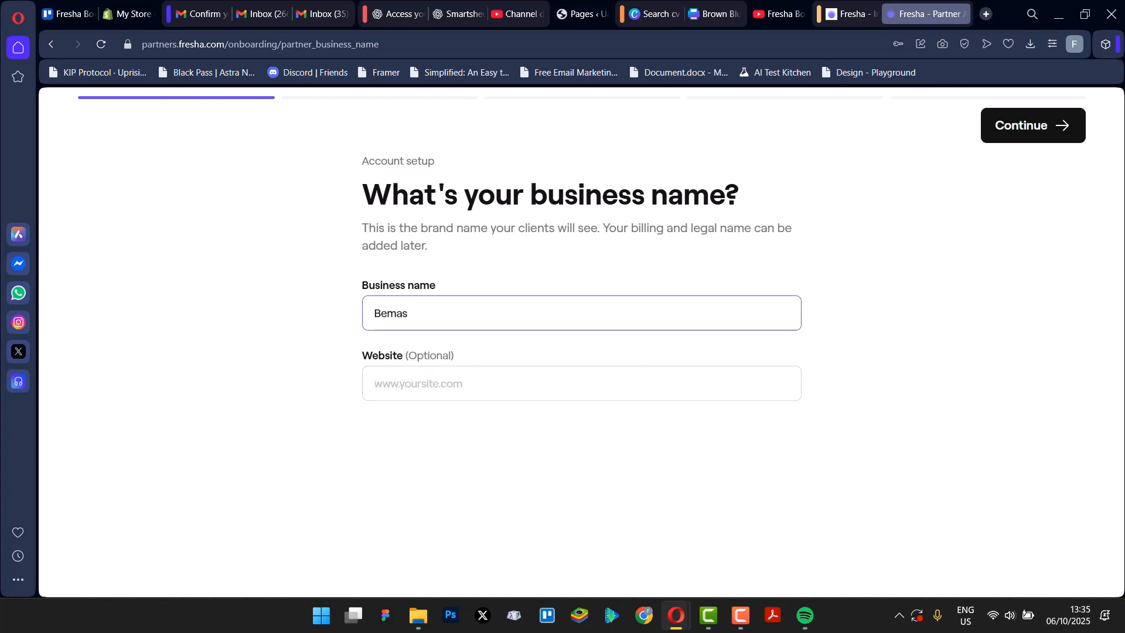
pyautogui.click(1034, 127)
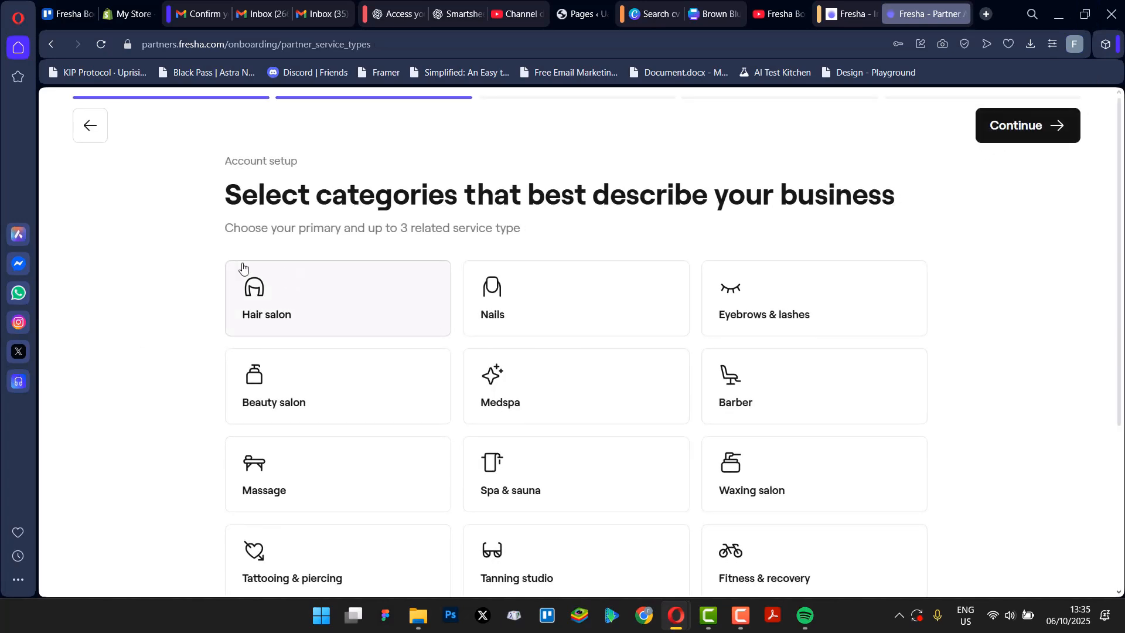
# Review the business categories, select Barber as the primary one, and continue.
pyautogui.moveTo(234, 227); pyautogui.dragTo(225, 156)
pyautogui.click(1032, 179)
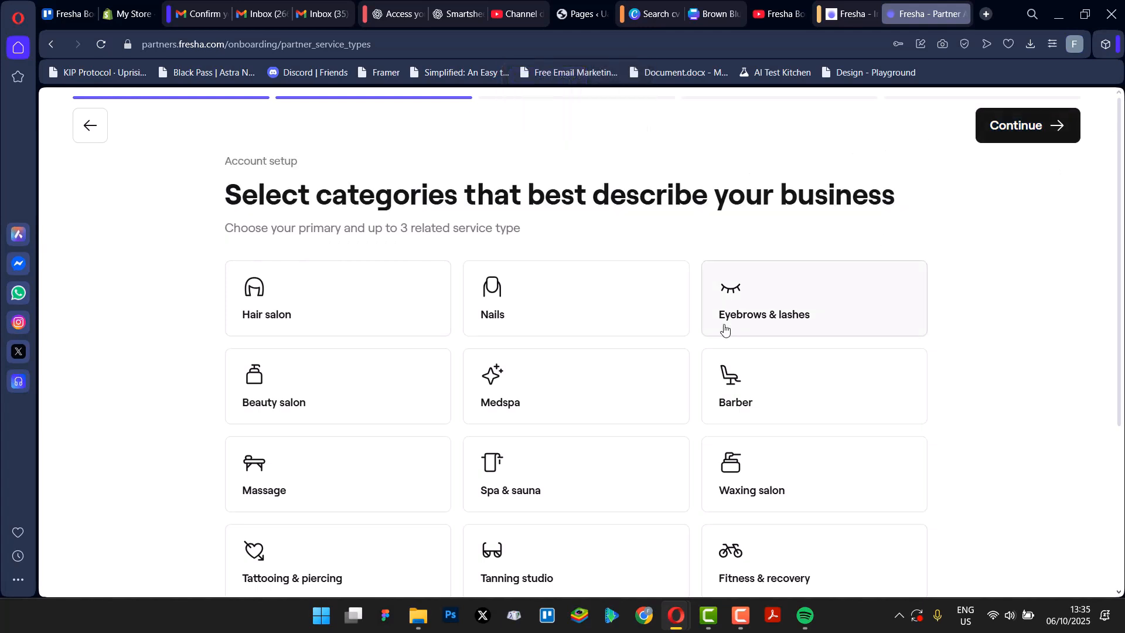
pyautogui.scroll(-5, 652, 339)
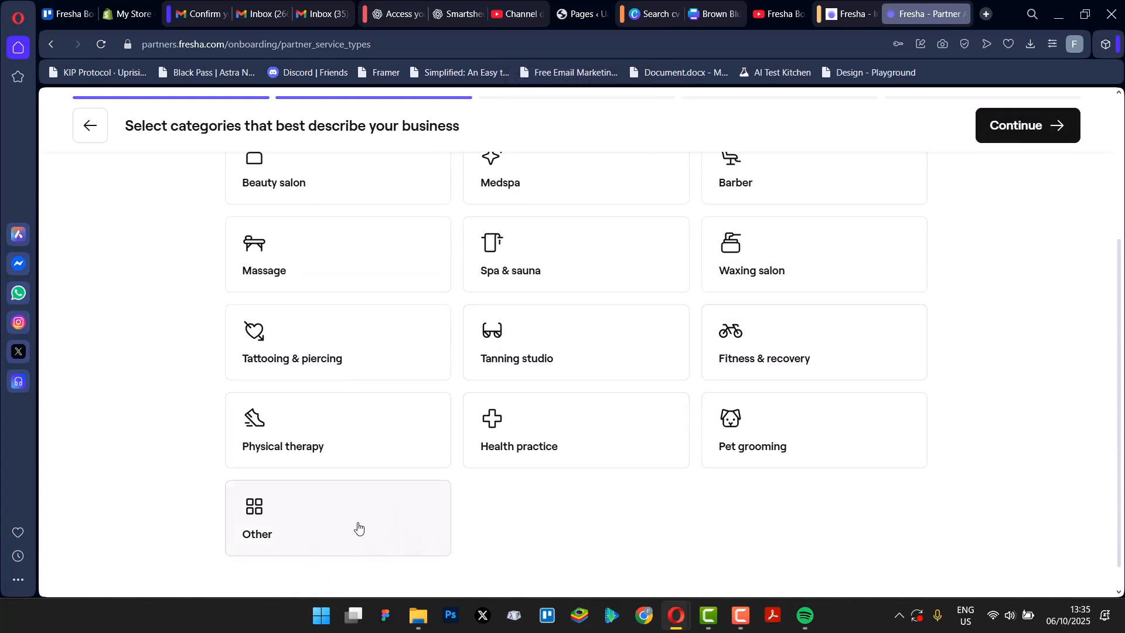
pyautogui.scroll(4, 555, 395)
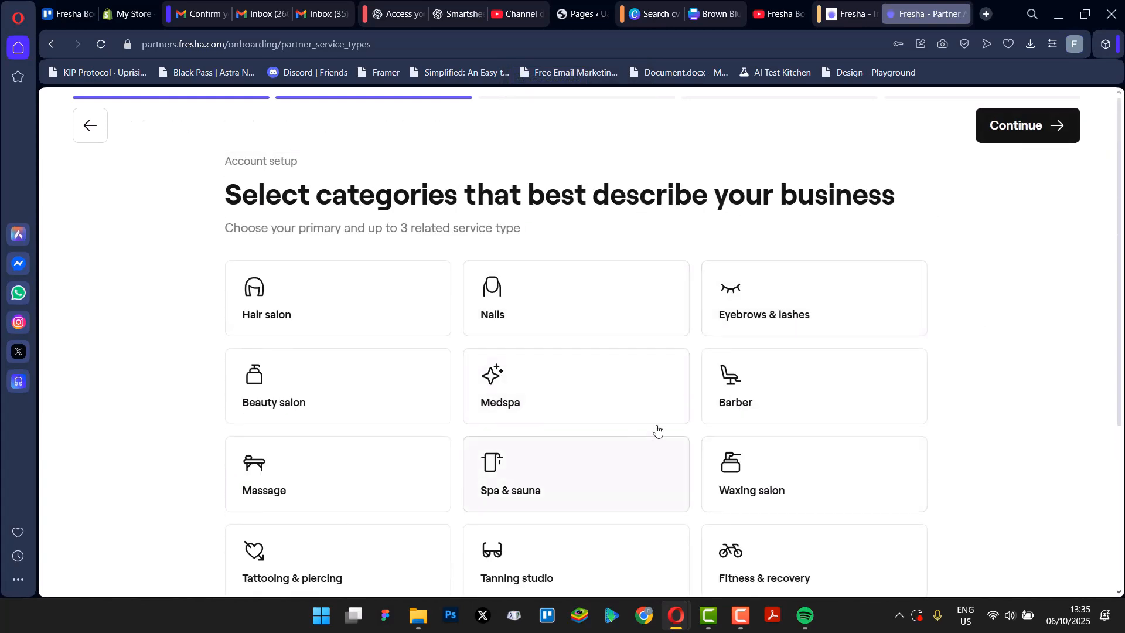
pyautogui.scroll(-3, 658, 431)
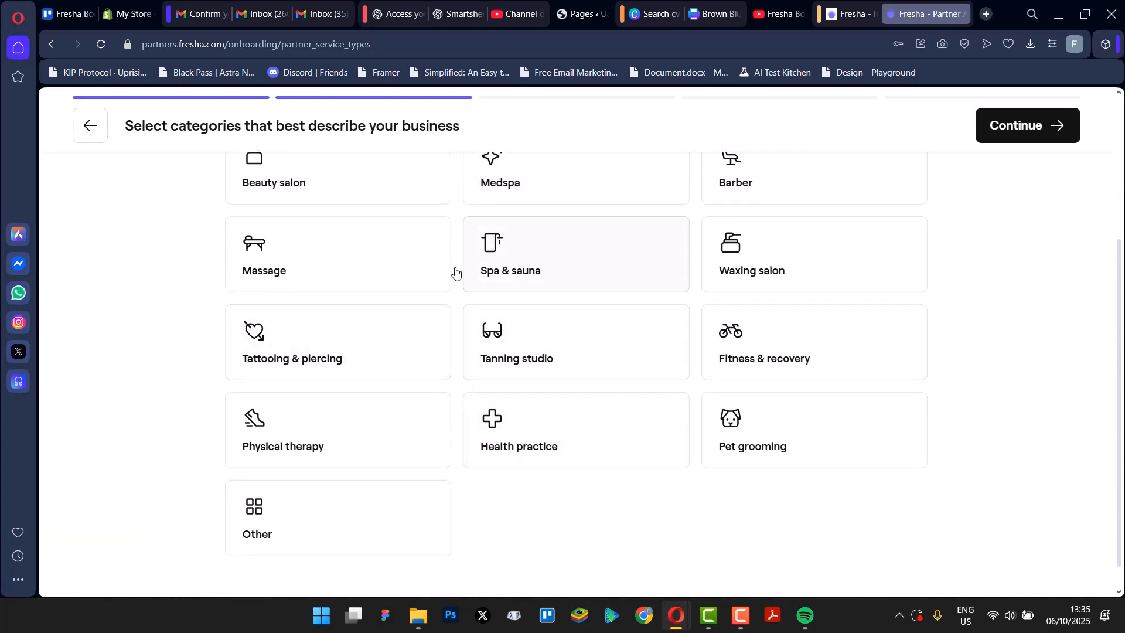
pyautogui.scroll(1, 354, 258)
pyautogui.scroll(-2, 359, 263)
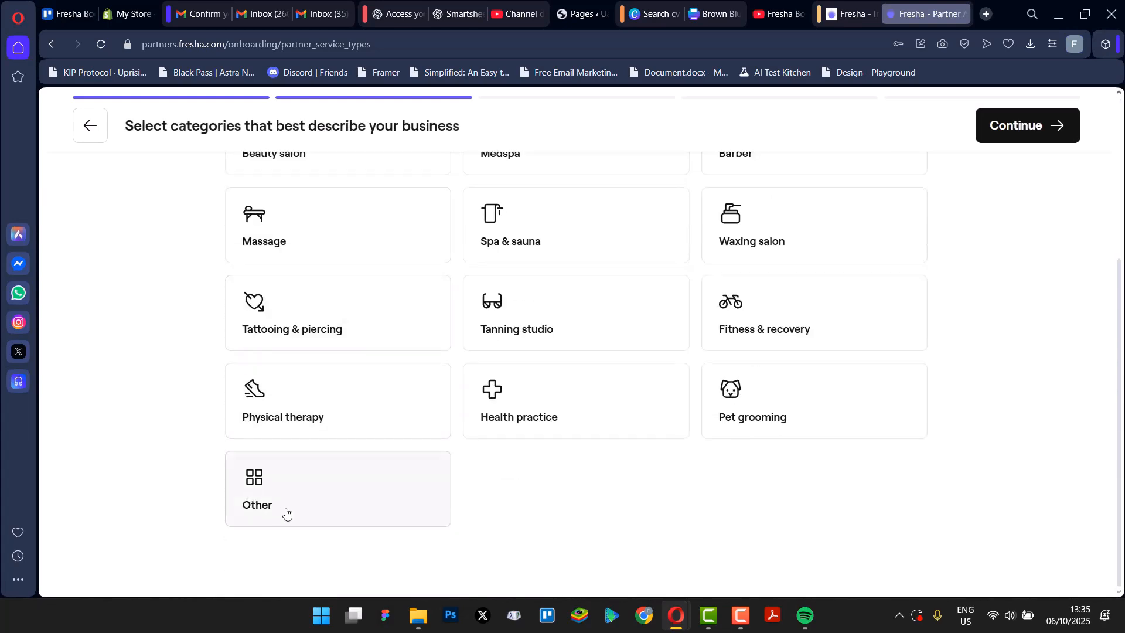
pyautogui.scroll(3, 762, 334)
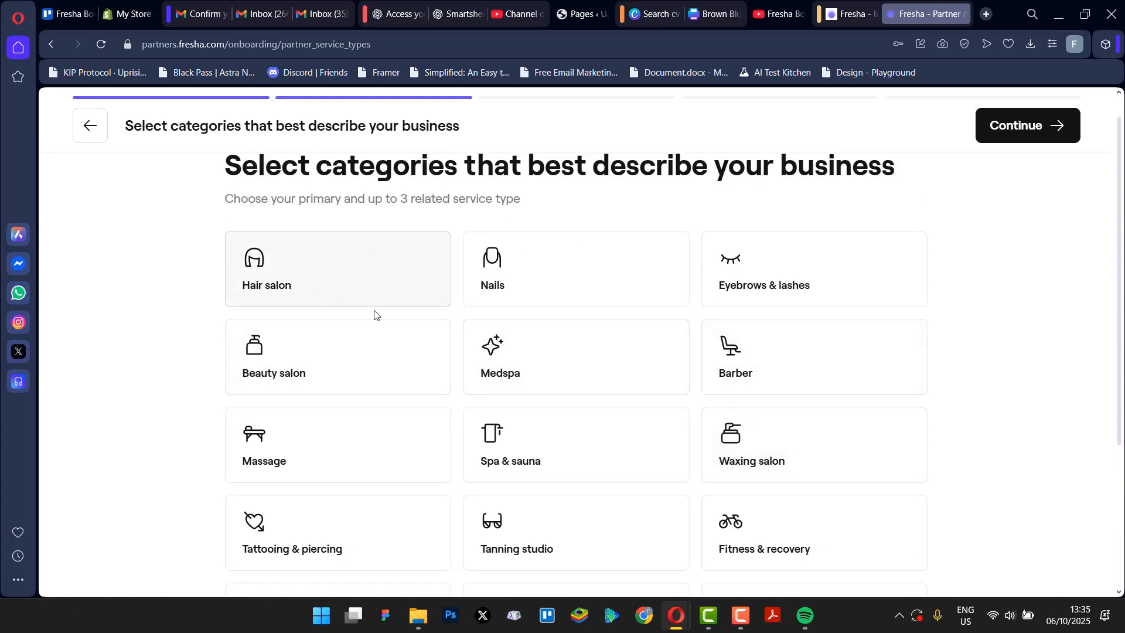
pyautogui.click(828, 346)
pyautogui.scroll(-3, 755, 422)
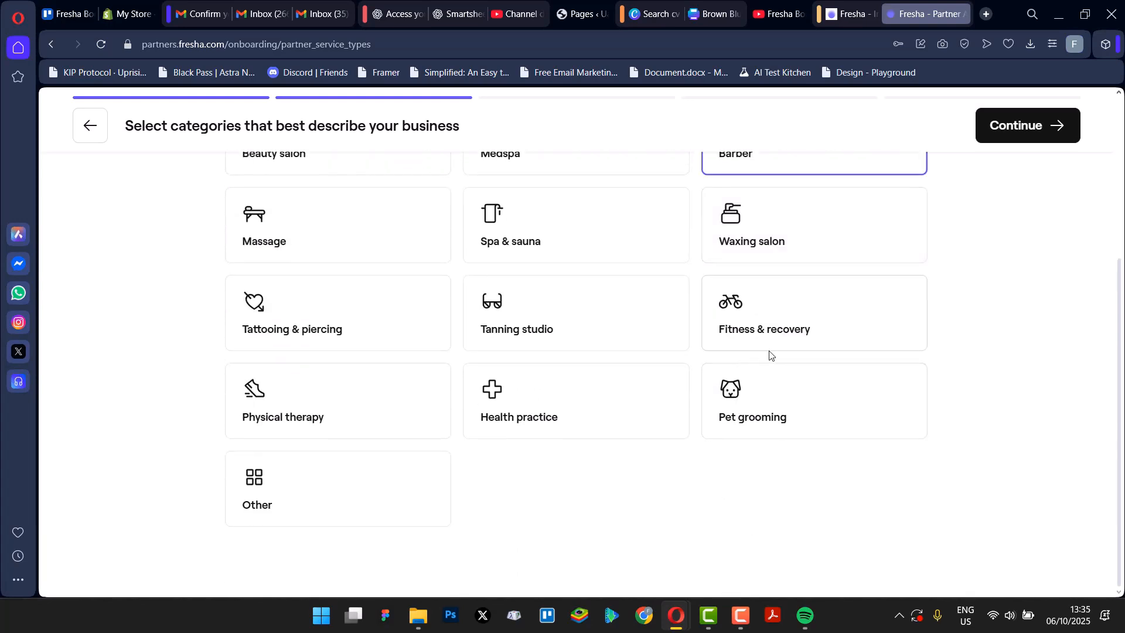
pyautogui.click(1049, 124)
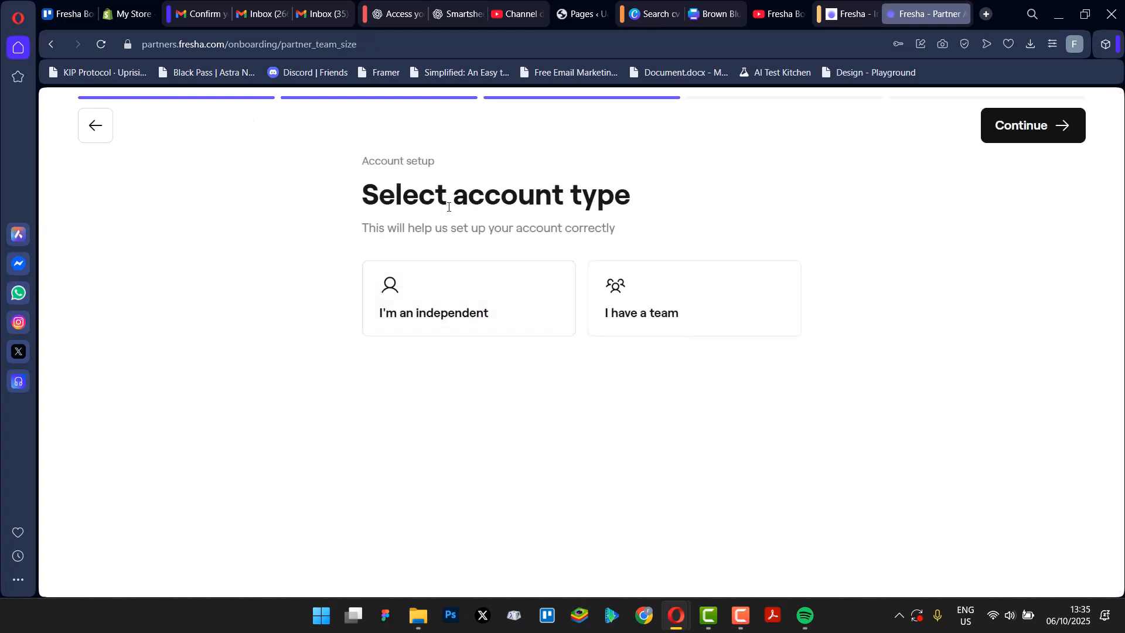
# Set the account type to "I have a team" and the team size to 2-5 people, continuing to the service location question.
pyautogui.moveTo(359, 195); pyautogui.dragTo(751, 237)
pyautogui.click(727, 300)
pyautogui.click(707, 335)
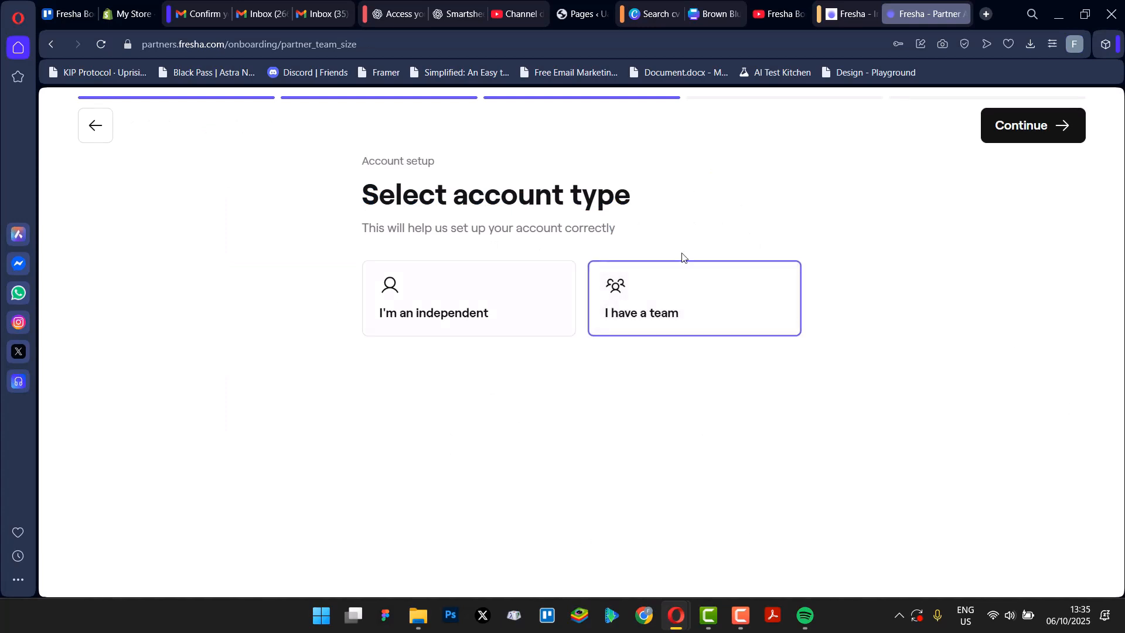
pyautogui.click(1035, 123)
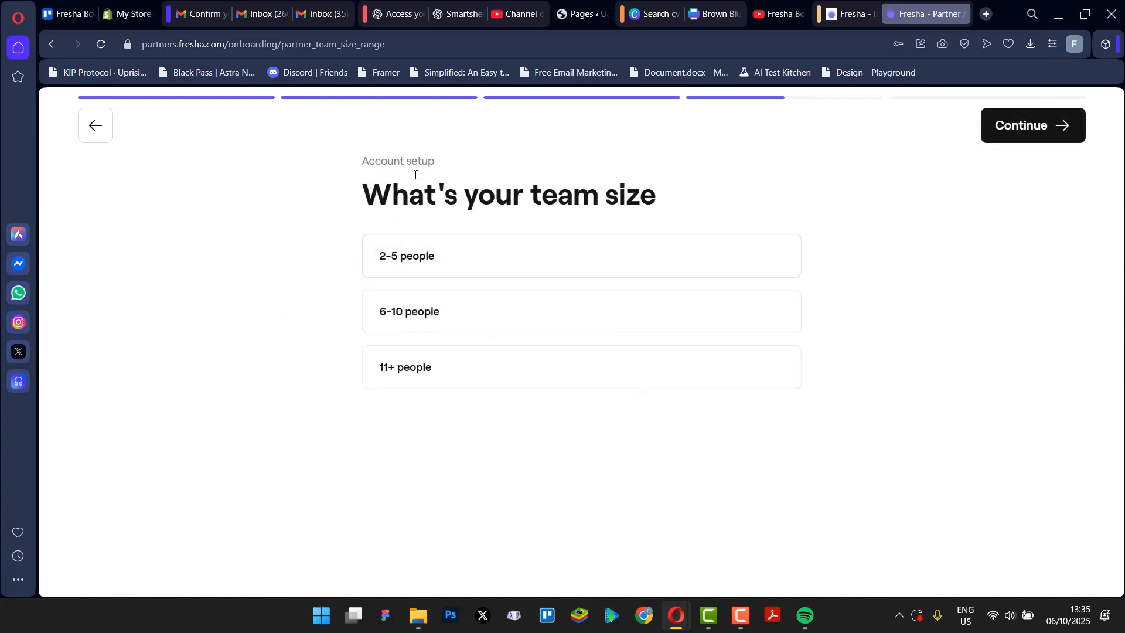
pyautogui.click(541, 253)
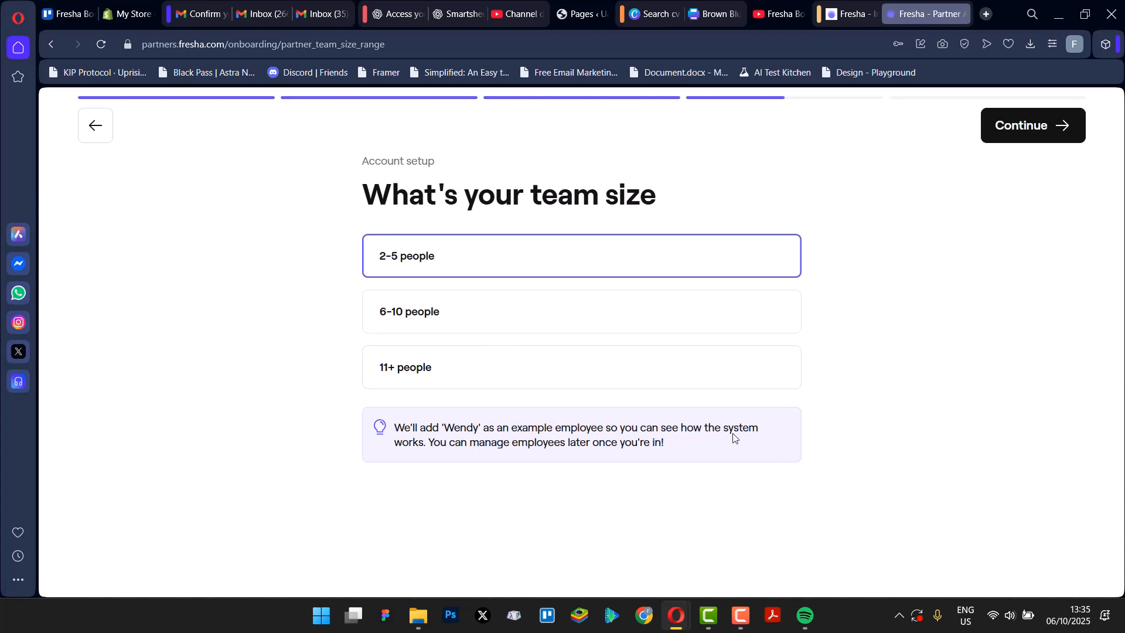
pyautogui.click(1072, 129)
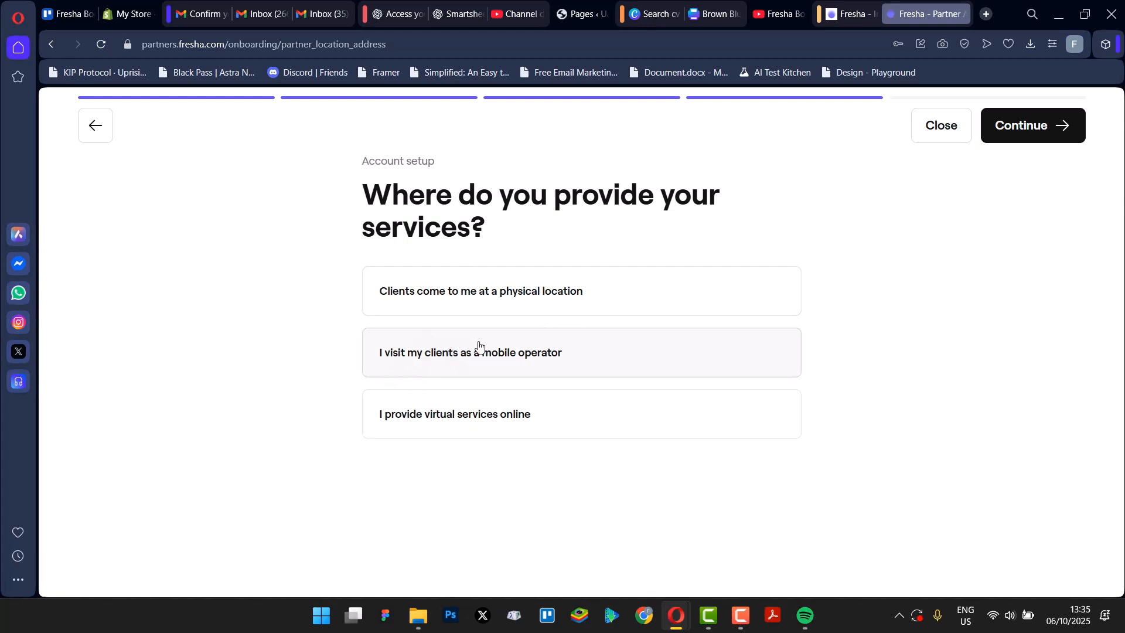
# Choose all three service locations: physical location, mobile operator, and virtual services online, and continue.
pyautogui.click(478, 345)
pyautogui.click(582, 293)
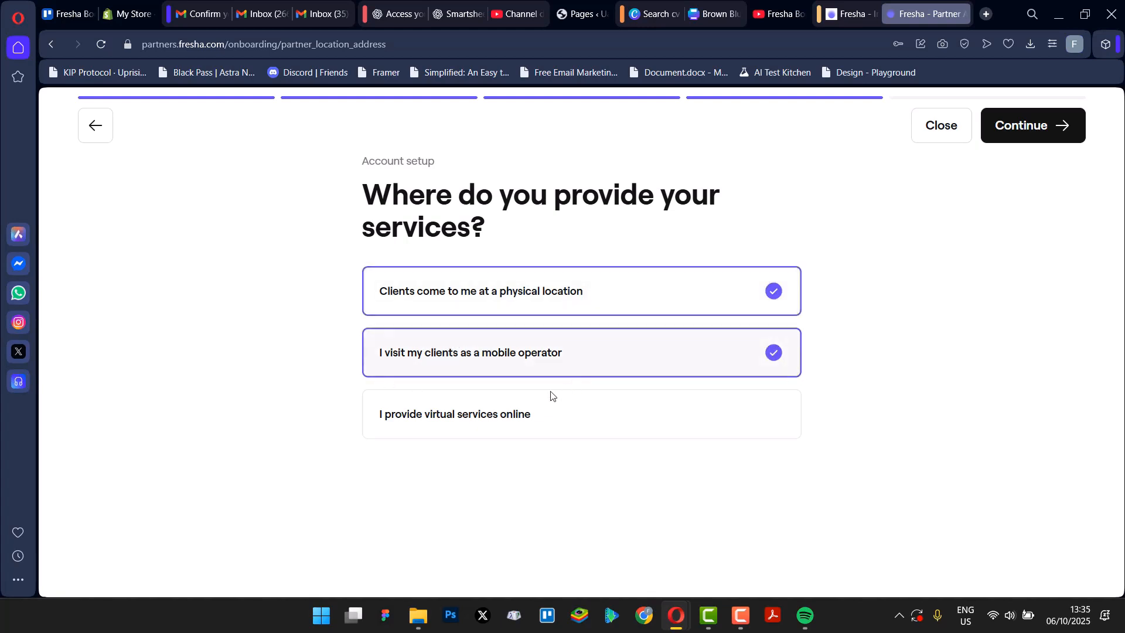
pyautogui.click(419, 431)
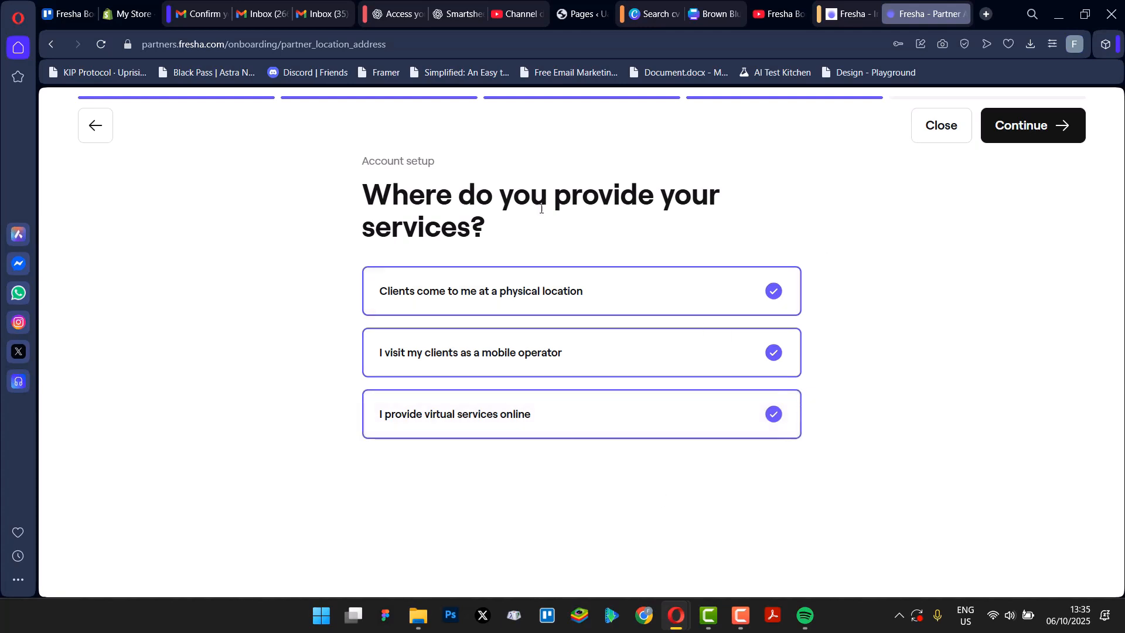
pyautogui.click(1021, 134)
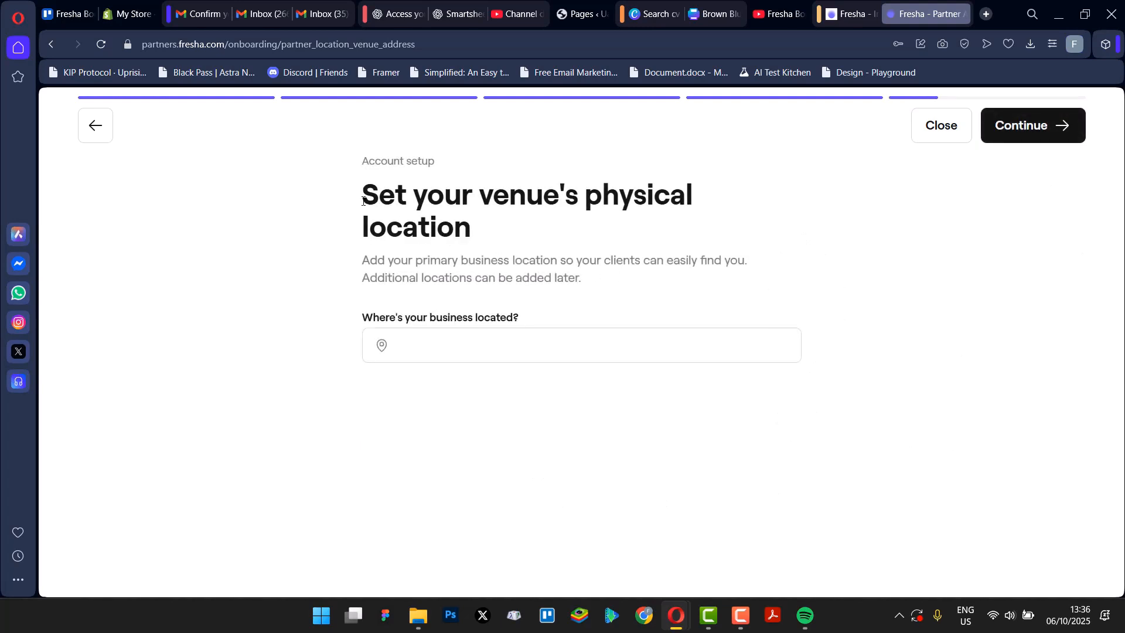
# Search for Calabar as the venue's physical location, pick the suggested street address in Lagos, and continue.
pyautogui.click(463, 345)
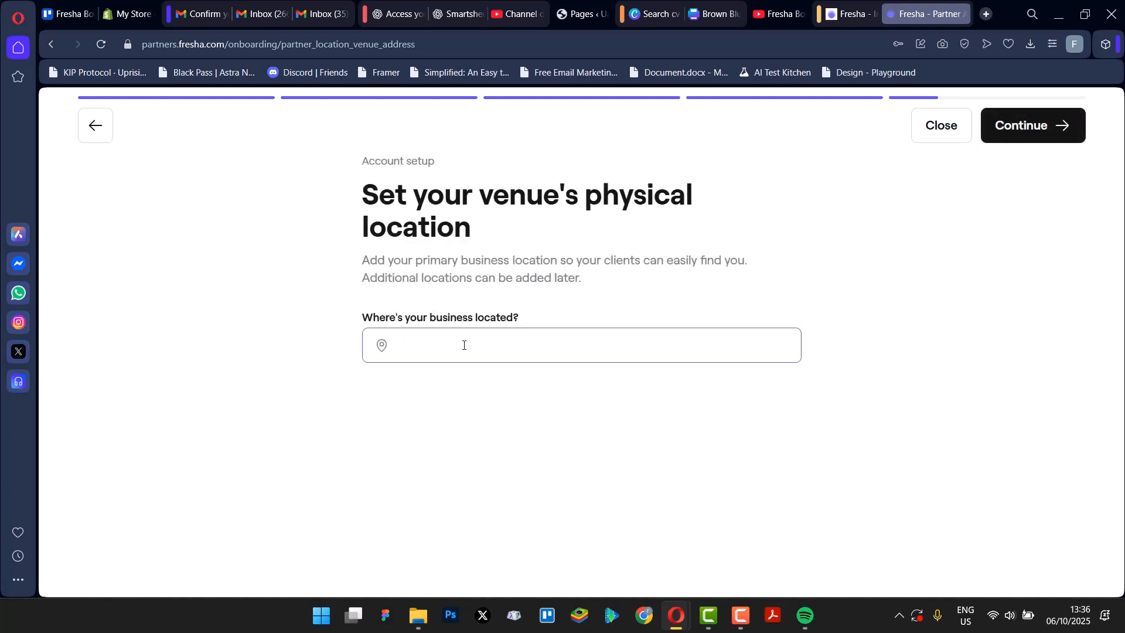
pyautogui.write('C')
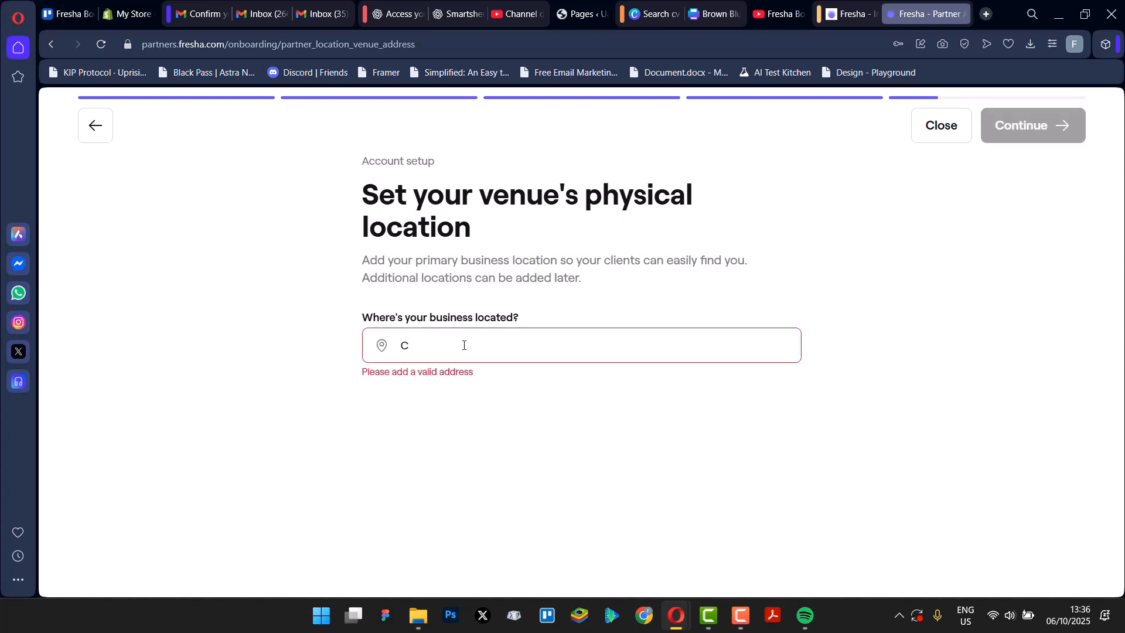
pyautogui.write('alabar')
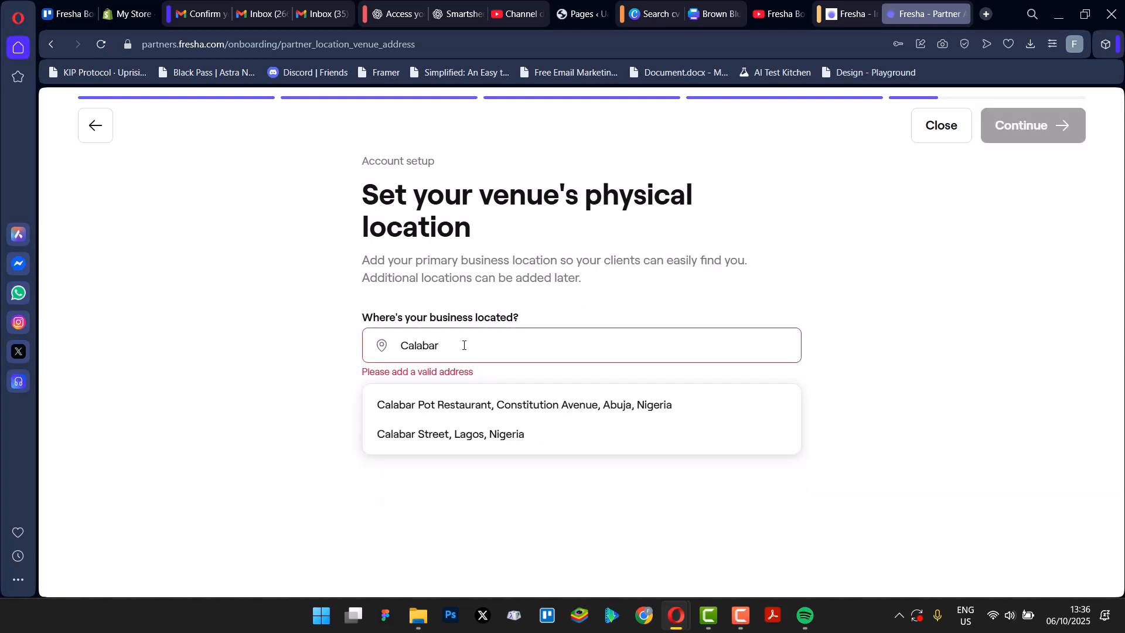
pyautogui.click(494, 434)
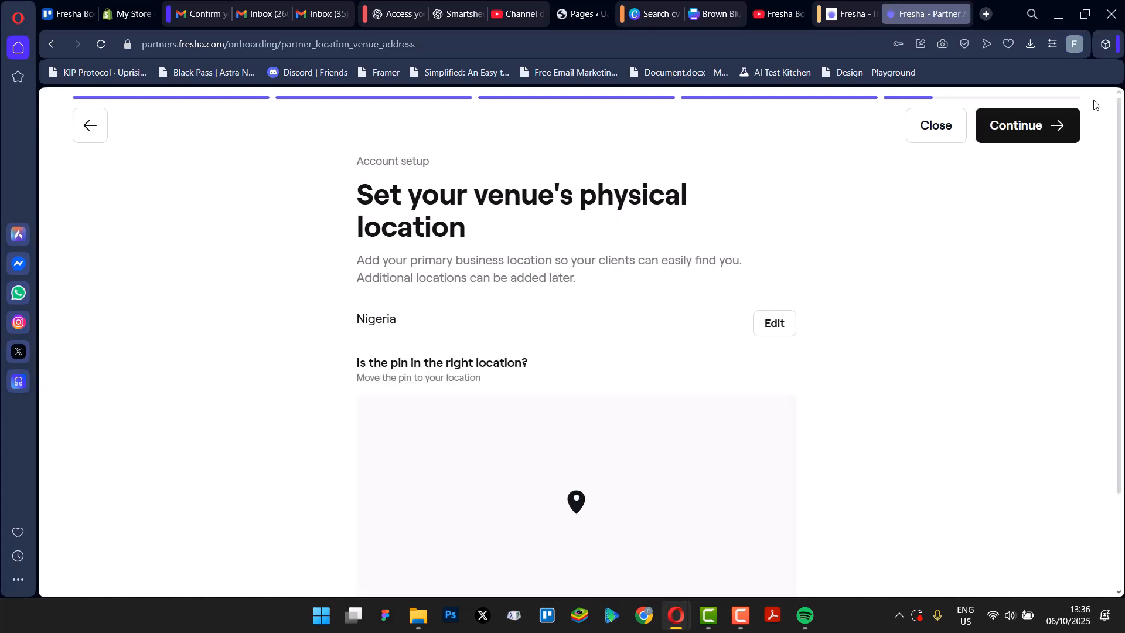
pyautogui.scroll(-1, 820, 264)
pyautogui.scroll(1, 871, 276)
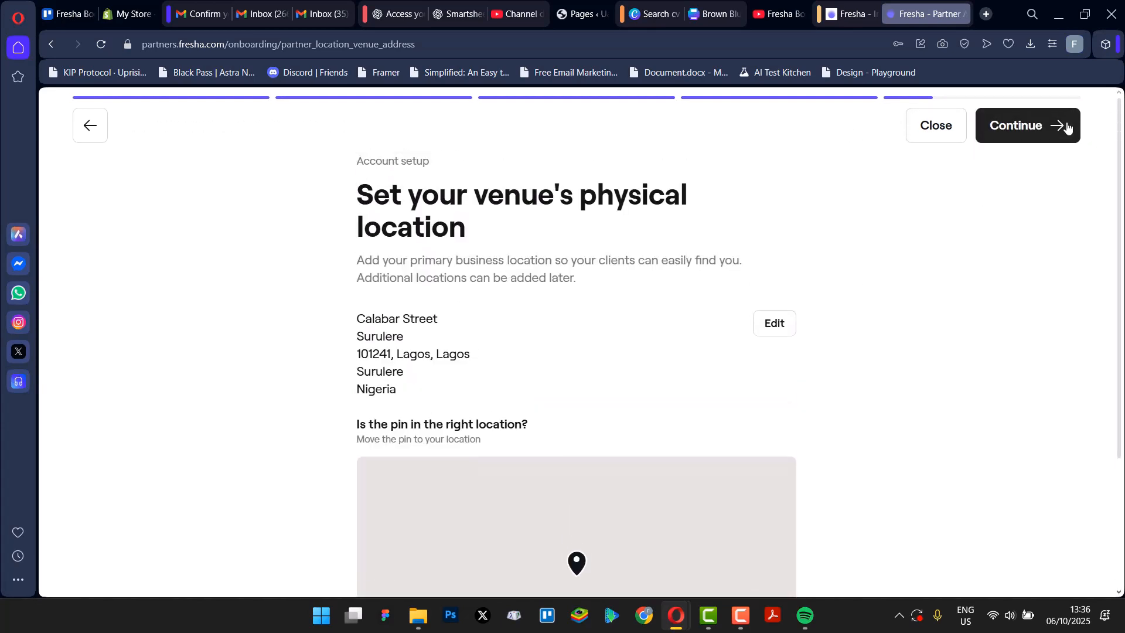
pyautogui.click(1067, 121)
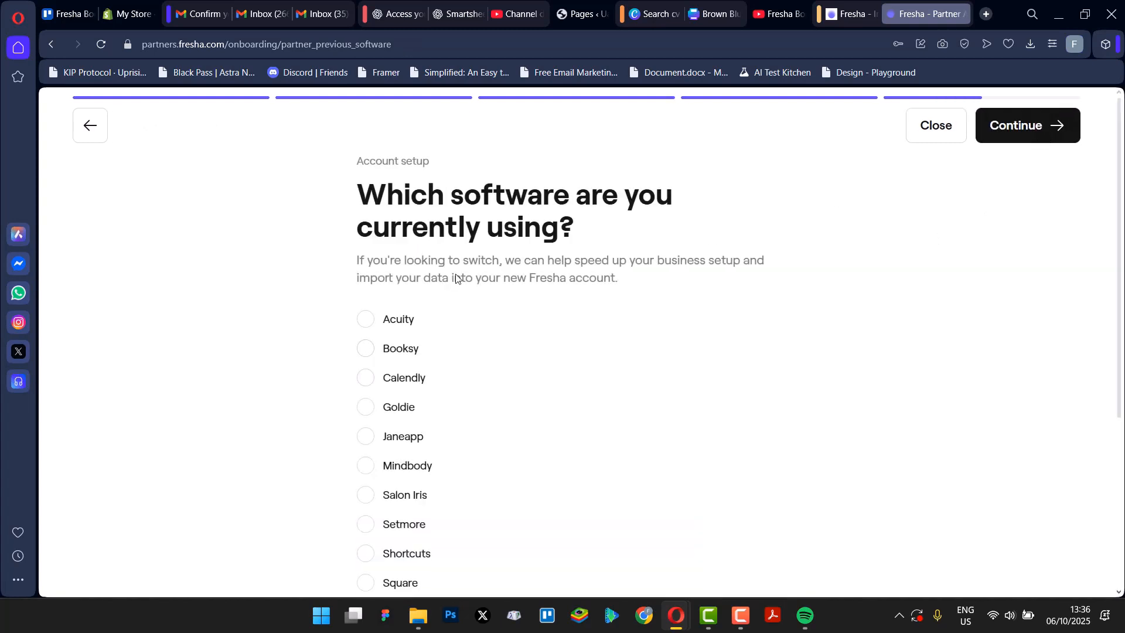
# Review the list of booking software, select Calendly as the one currently in use, and continue.
pyautogui.scroll(-3, 374, 340)
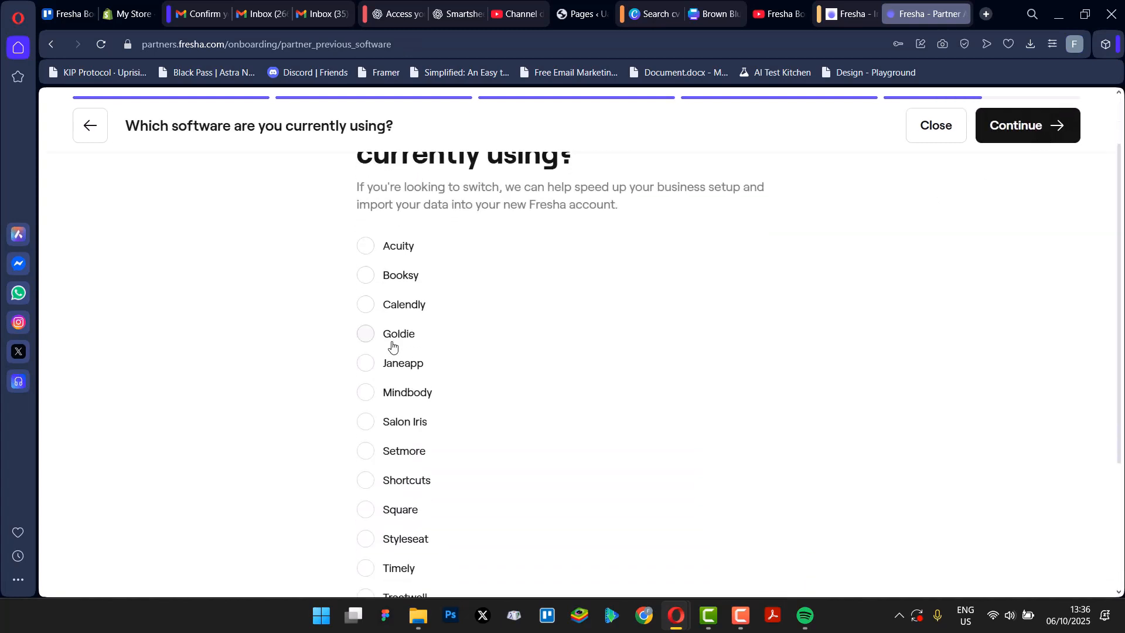
pyautogui.scroll(-2, 486, 393)
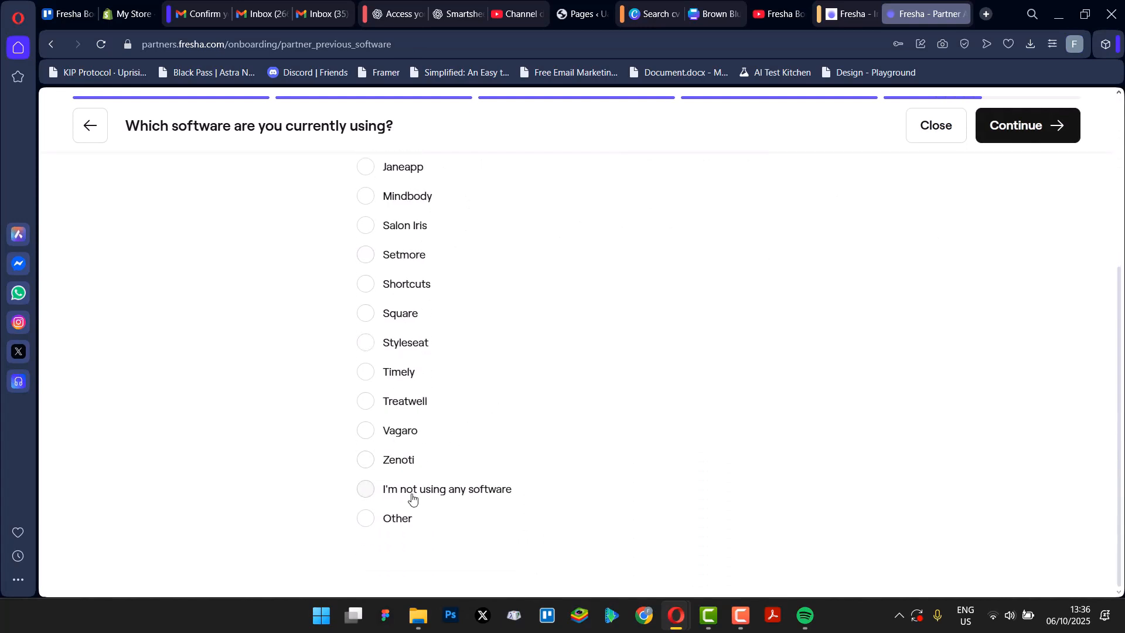
pyautogui.scroll(5, 422, 463)
pyautogui.scroll(-1, 419, 365)
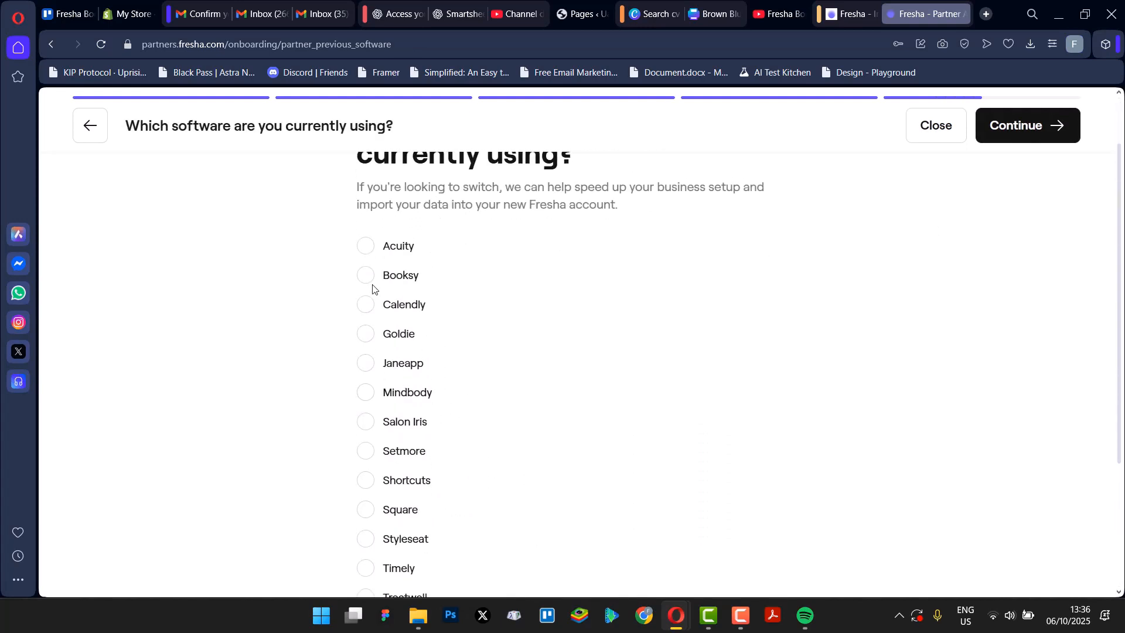
pyautogui.click(367, 308)
pyautogui.click(383, 272)
pyautogui.click(366, 304)
pyautogui.scroll(-2, 493, 337)
pyautogui.scroll(-1, 493, 338)
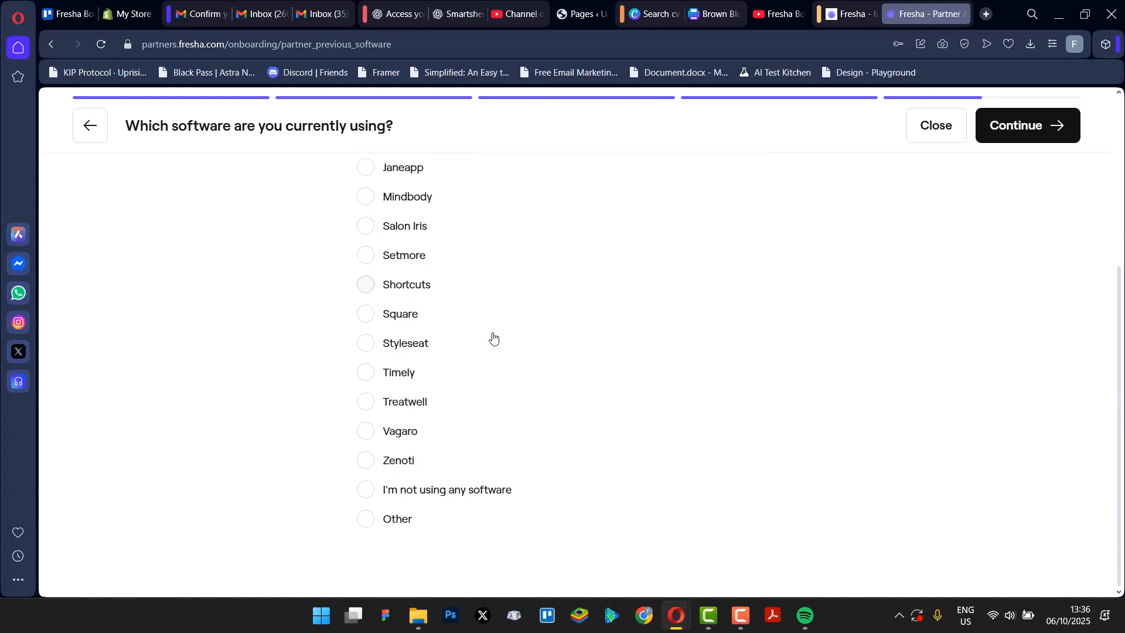
pyautogui.scroll(3, 977, 234)
pyautogui.click(1054, 124)
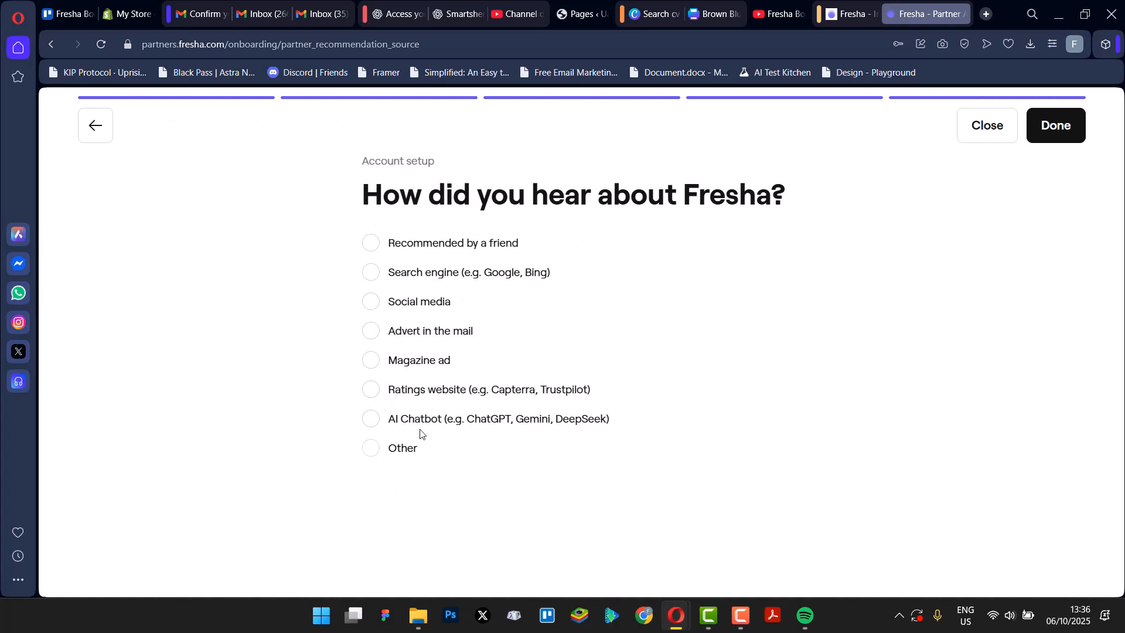
# Choose Social media as the way of hearing about Fresha and finish the account setup.
pyautogui.click(411, 302)
pyautogui.click(1052, 124)
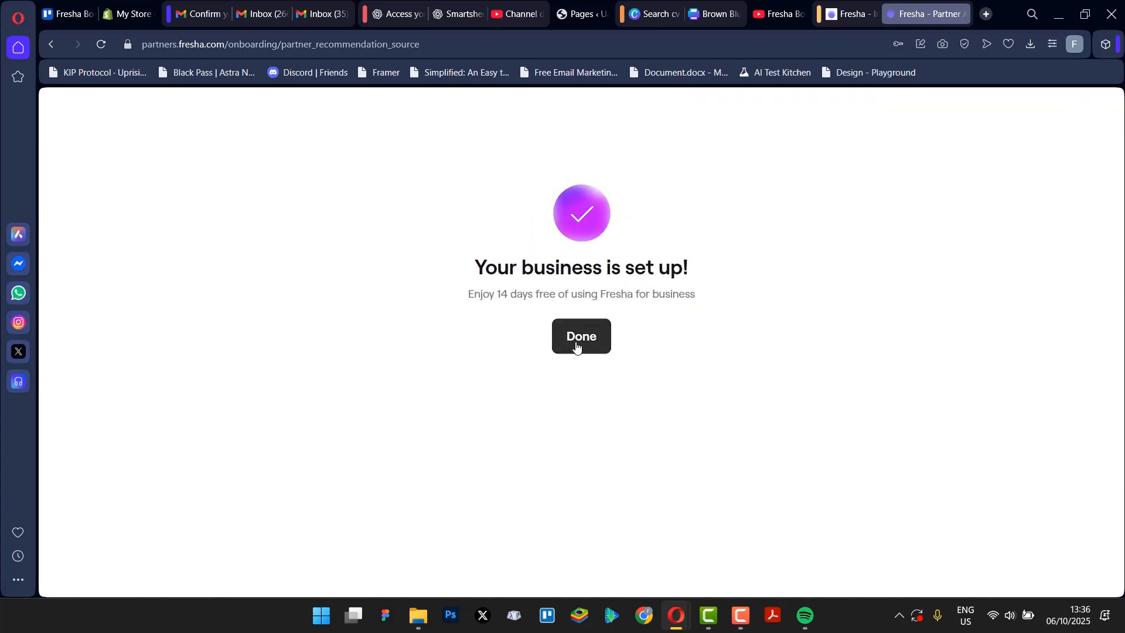
pyautogui.click(579, 345)
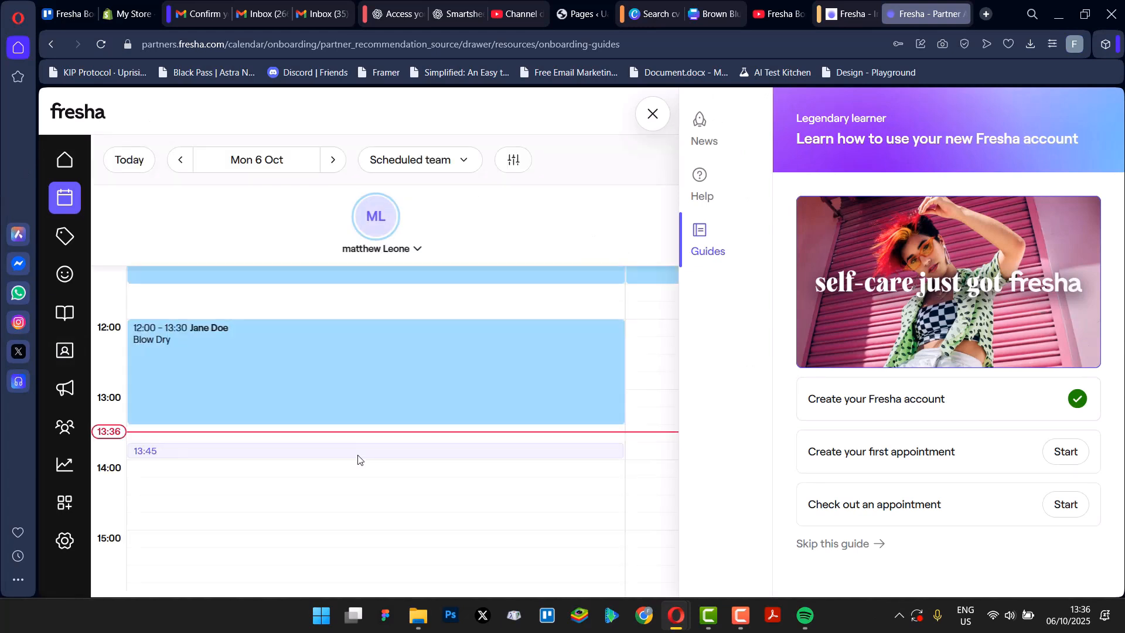
# Close the learning guides, look over the day's appointments in the calendar, and view the home dashboard.
pyautogui.click(647, 125)
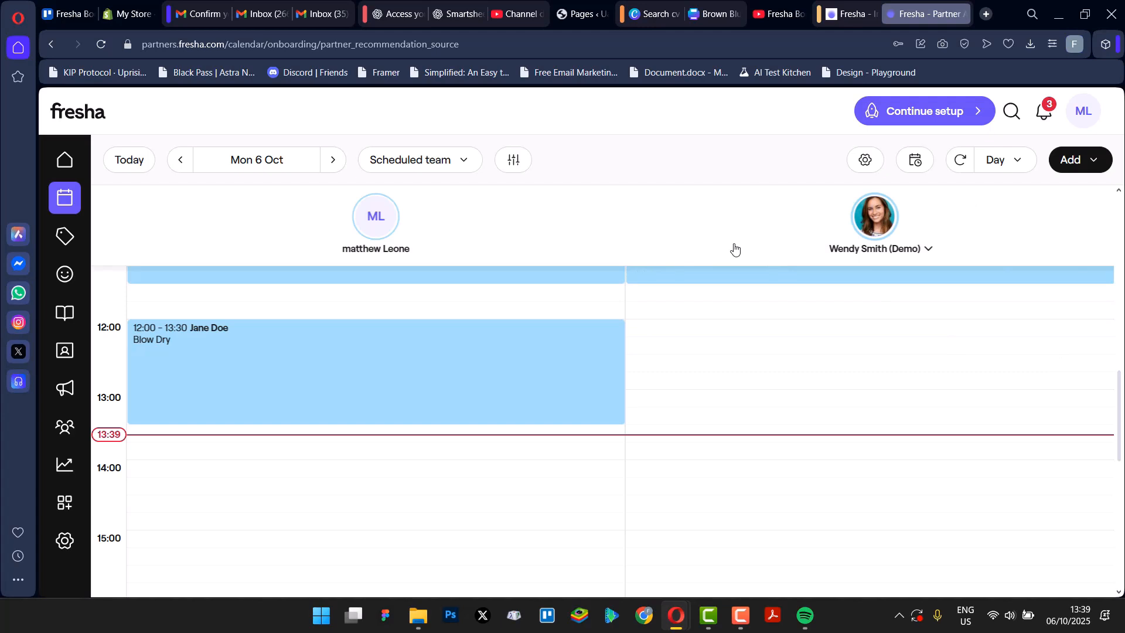
pyautogui.scroll(-1, 700, 344)
pyautogui.scroll(15, 692, 344)
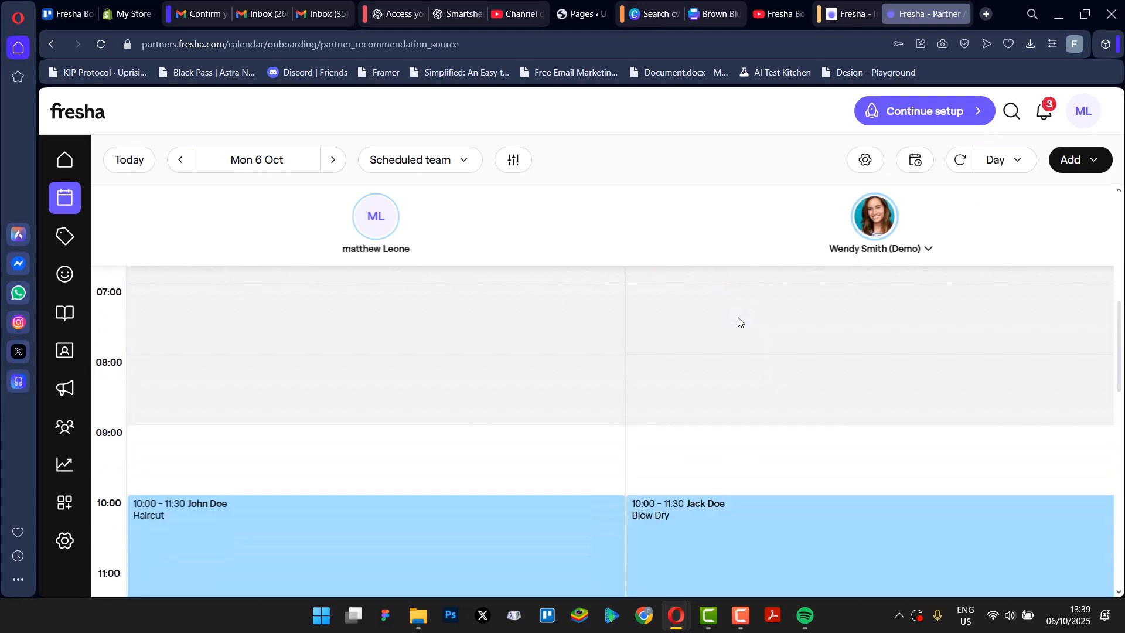
pyautogui.click(65, 155)
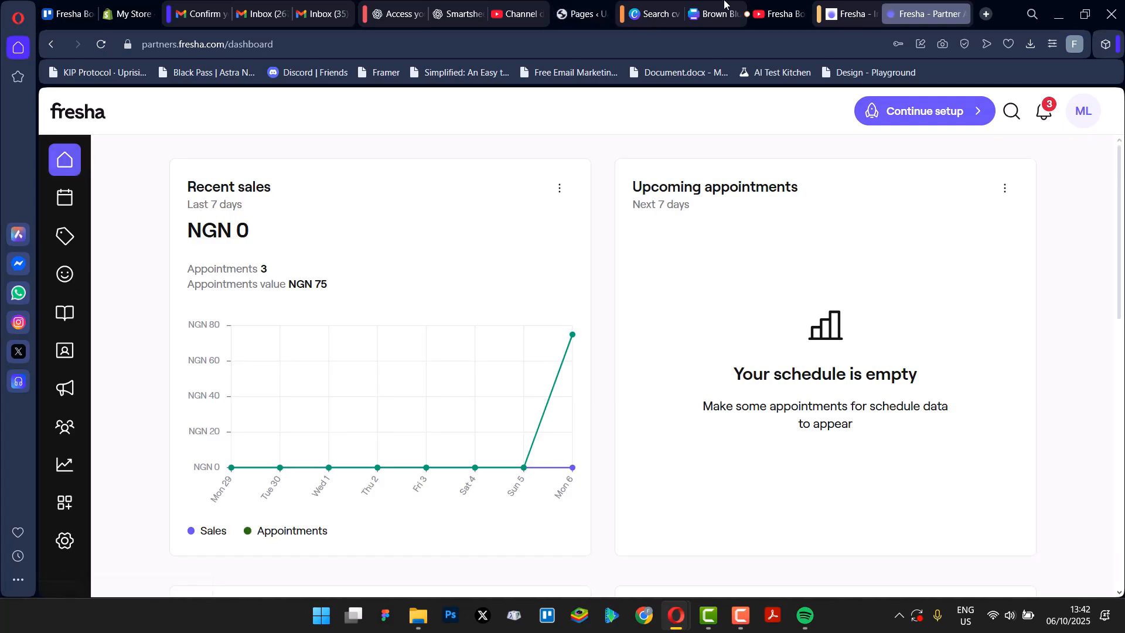
# Open the catalog's service menu and start adding a new single service.
pyautogui.click(65, 314)
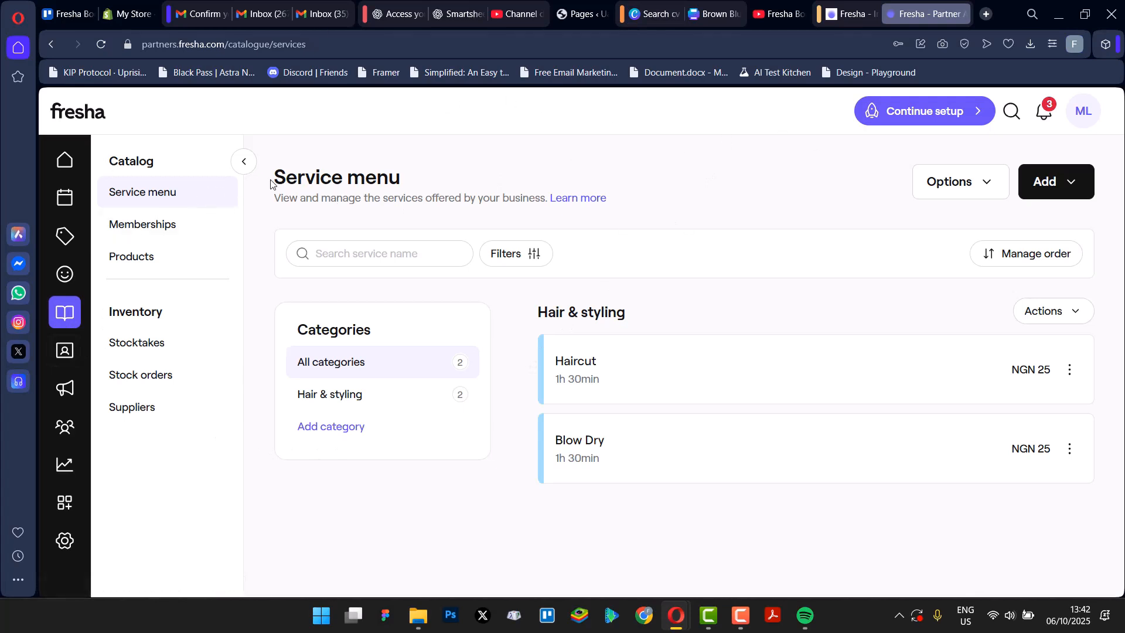
pyautogui.moveTo(270, 183); pyautogui.dragTo(429, 181)
pyautogui.click(398, 183)
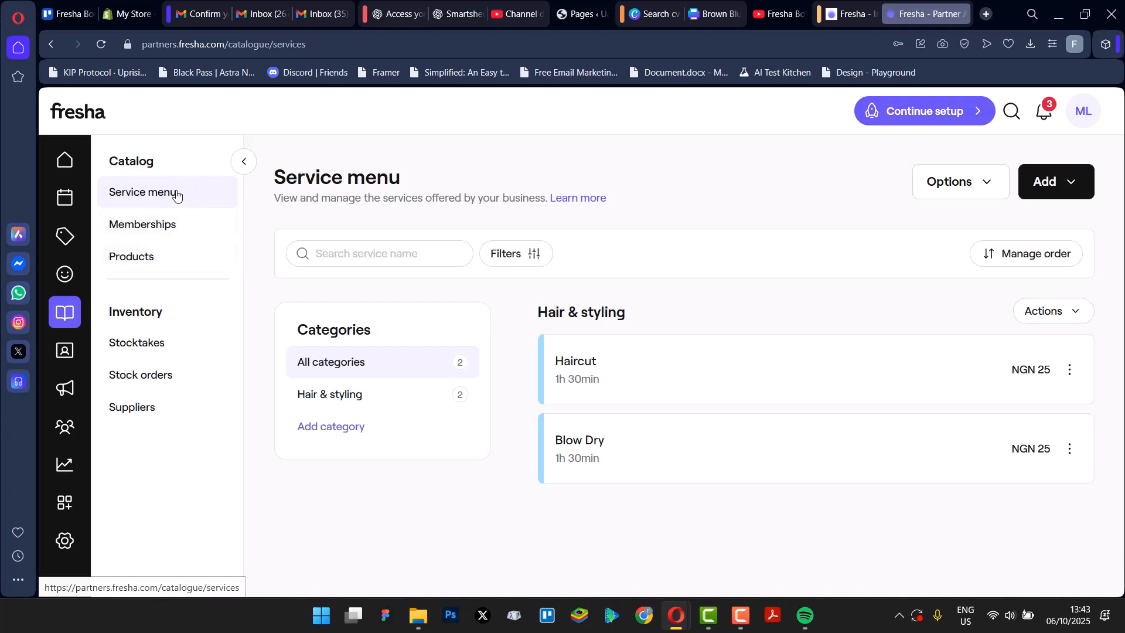
pyautogui.click(1063, 183)
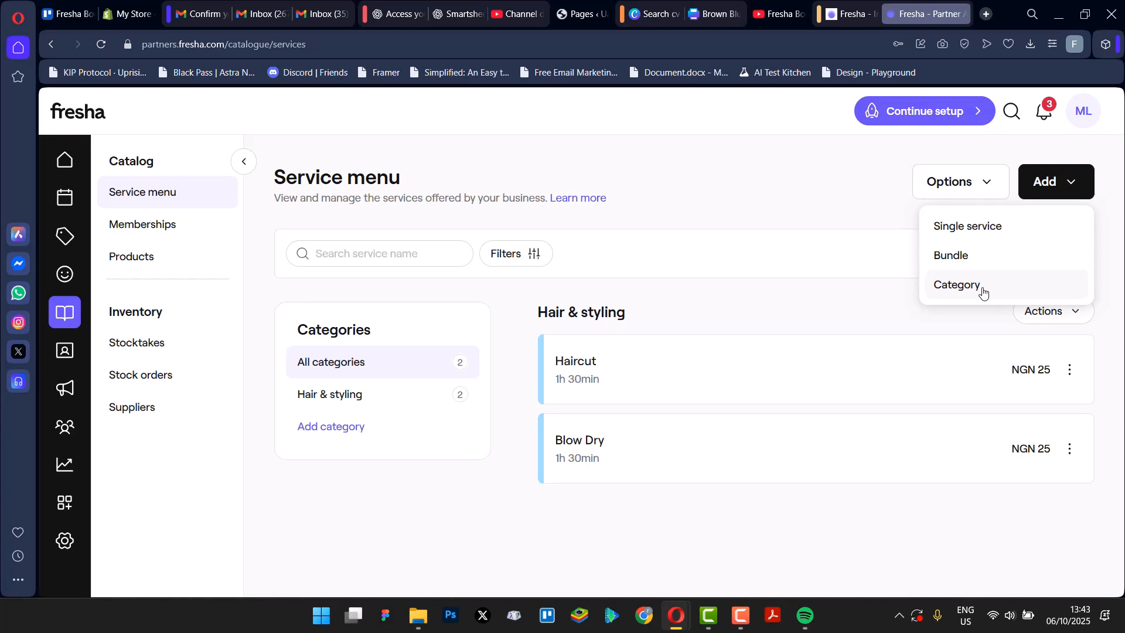
pyautogui.click(986, 228)
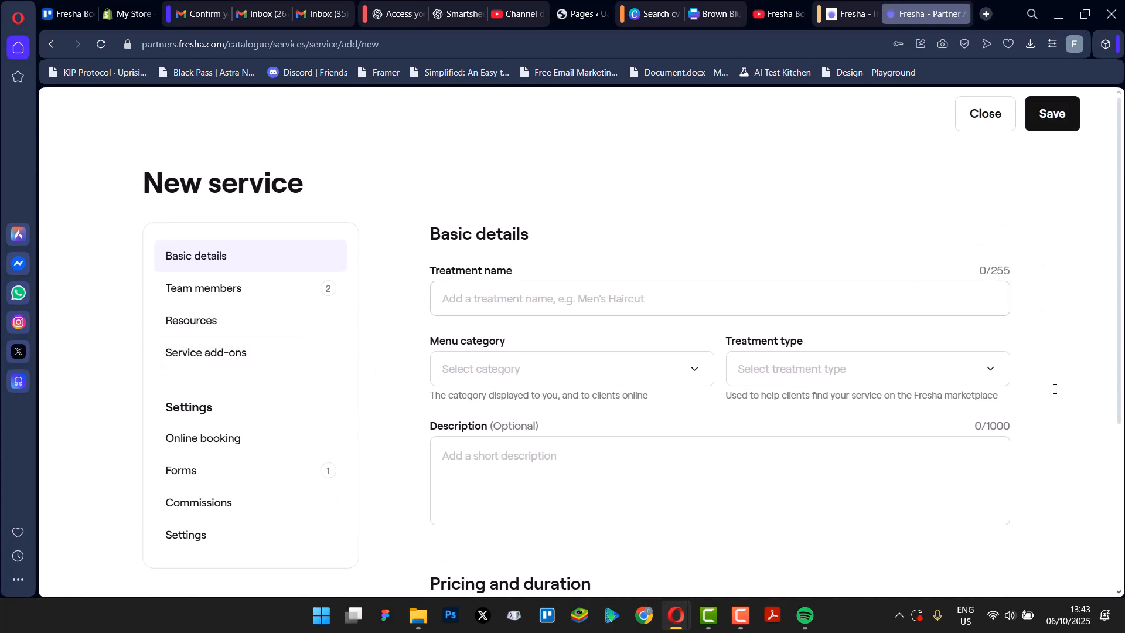
# Enter male cuts as the treatment name and set the menu category to Hair & styling.
pyautogui.click(529, 299)
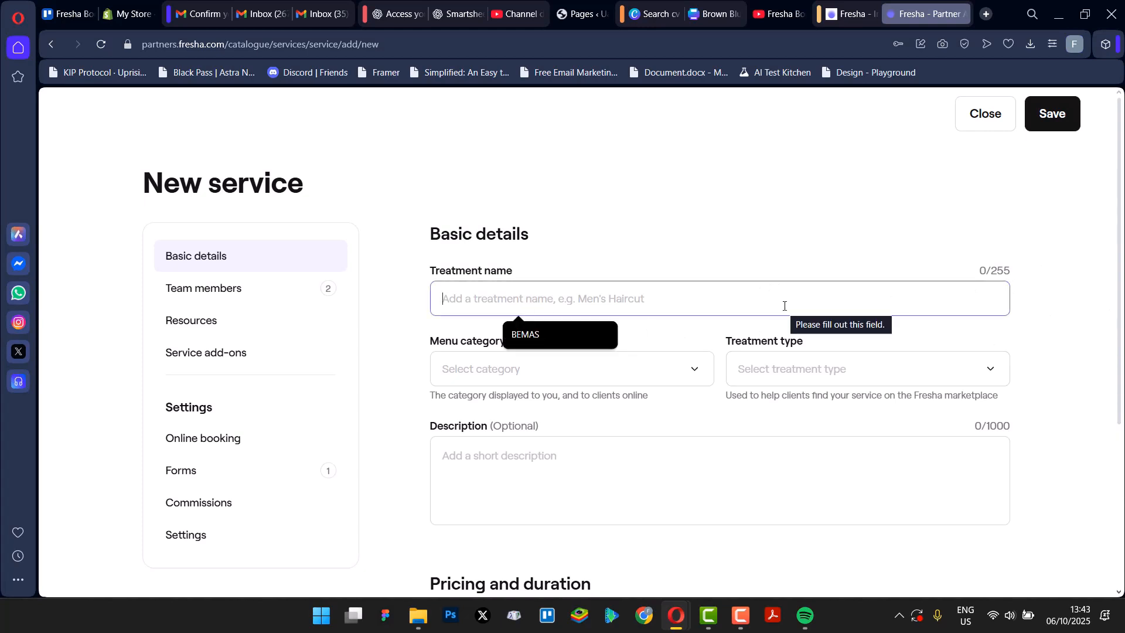
pyautogui.write('male cuts')
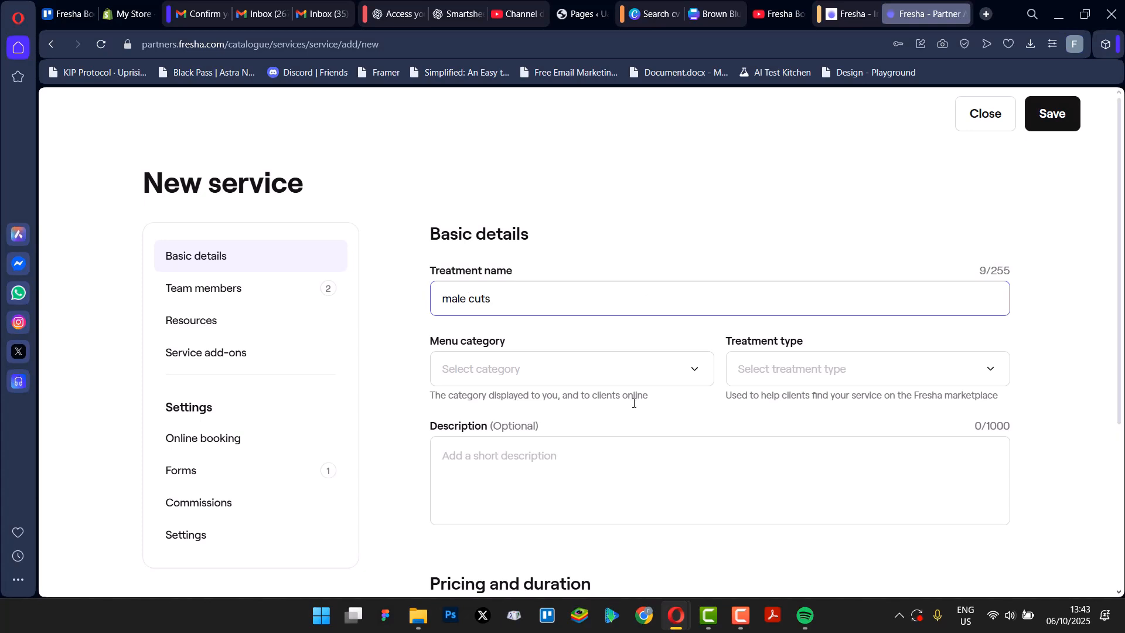
pyautogui.click(632, 382)
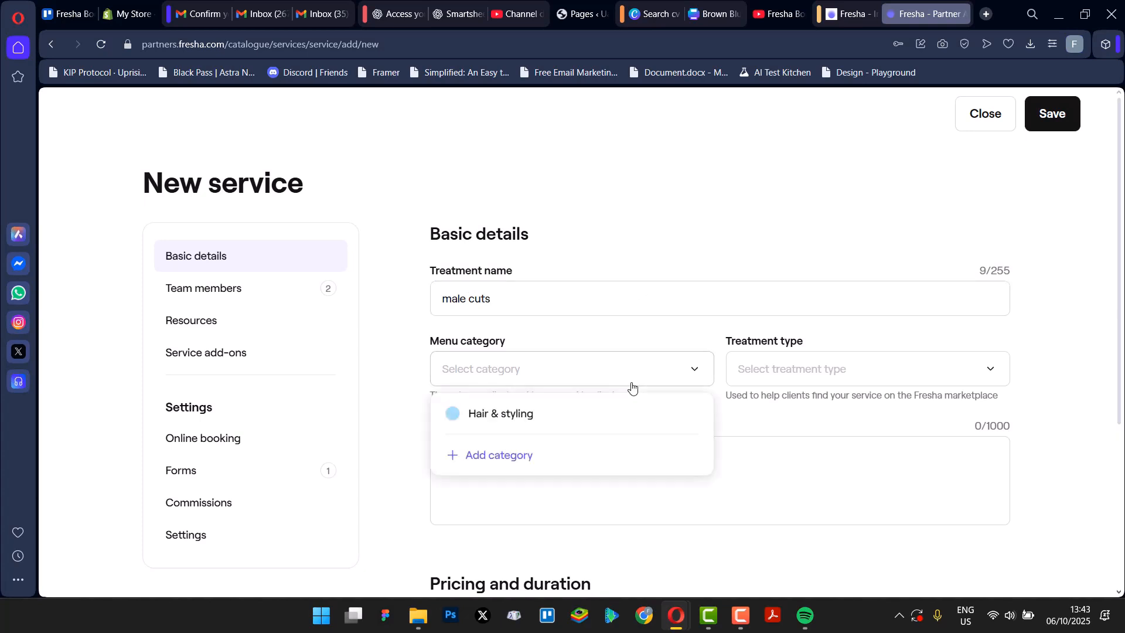
pyautogui.click(482, 422)
pyautogui.click(694, 375)
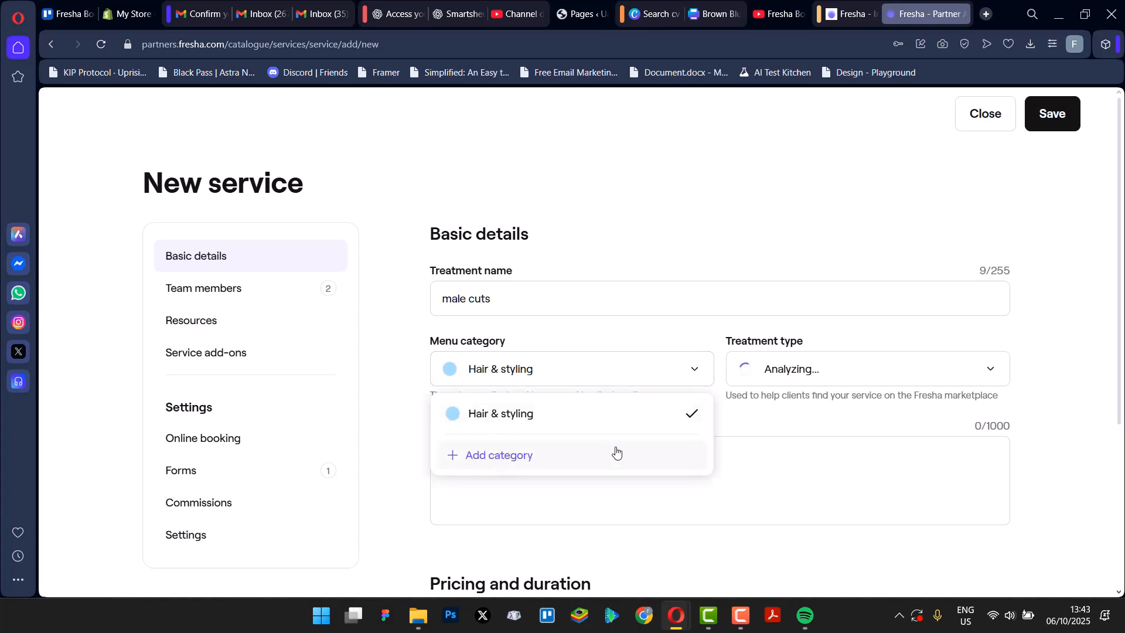
pyautogui.click(822, 414)
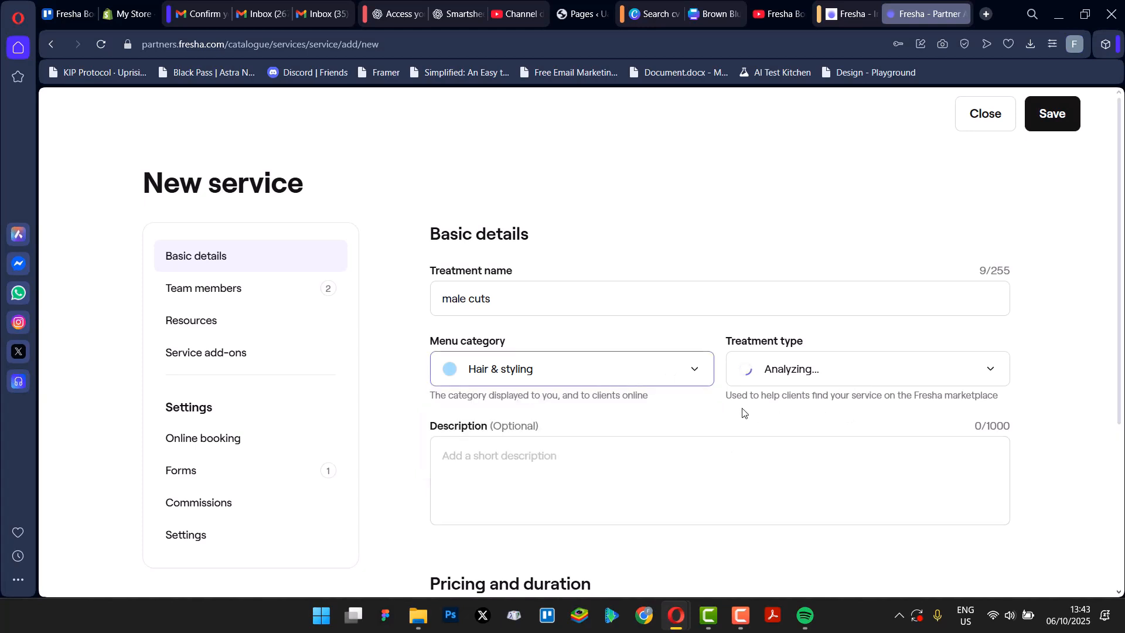
pyautogui.moveTo(729, 395); pyautogui.dragTo(1007, 404)
pyautogui.click(918, 421)
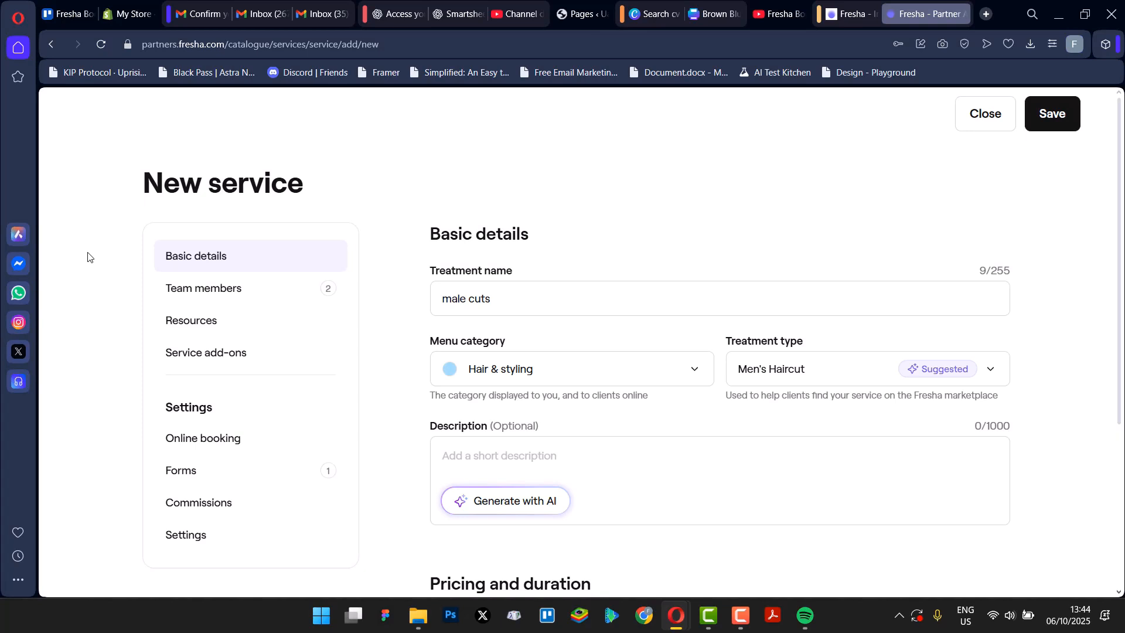
# Generate the service's description with AI.
pyautogui.scroll(-2, 908, 419)
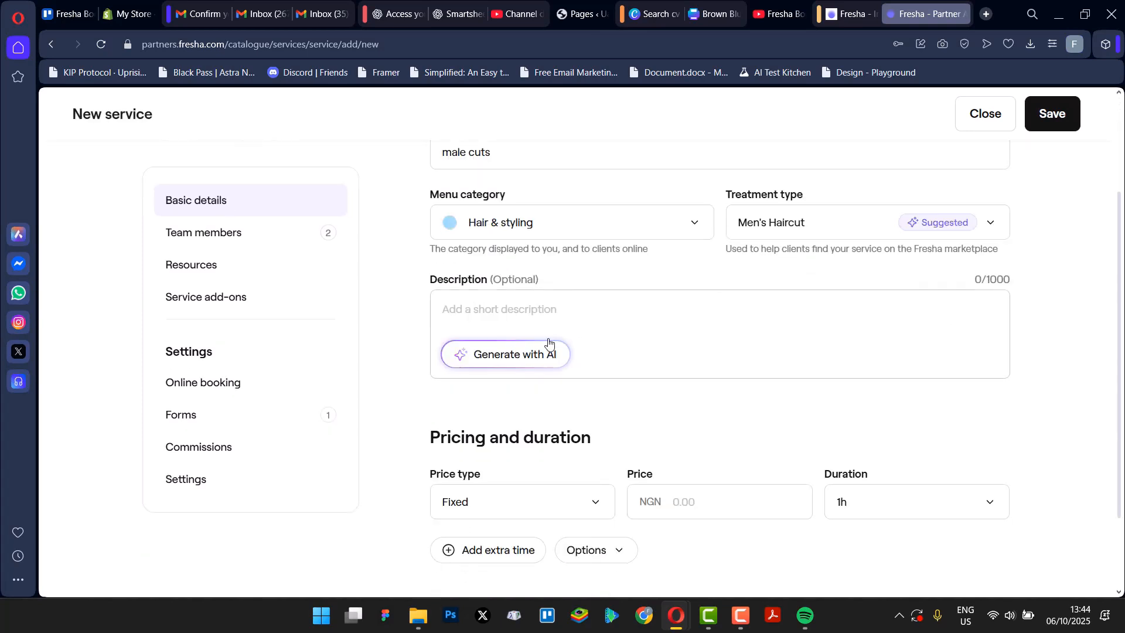
pyautogui.click(486, 356)
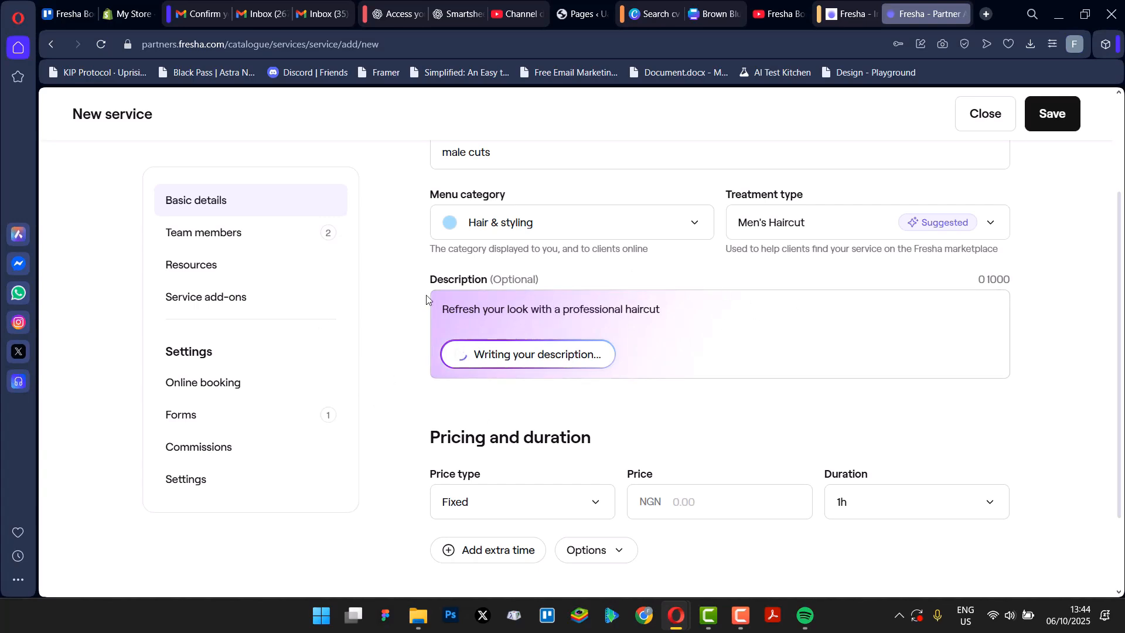
pyautogui.scroll(2, 561, 201)
pyautogui.scroll(-4, 586, 292)
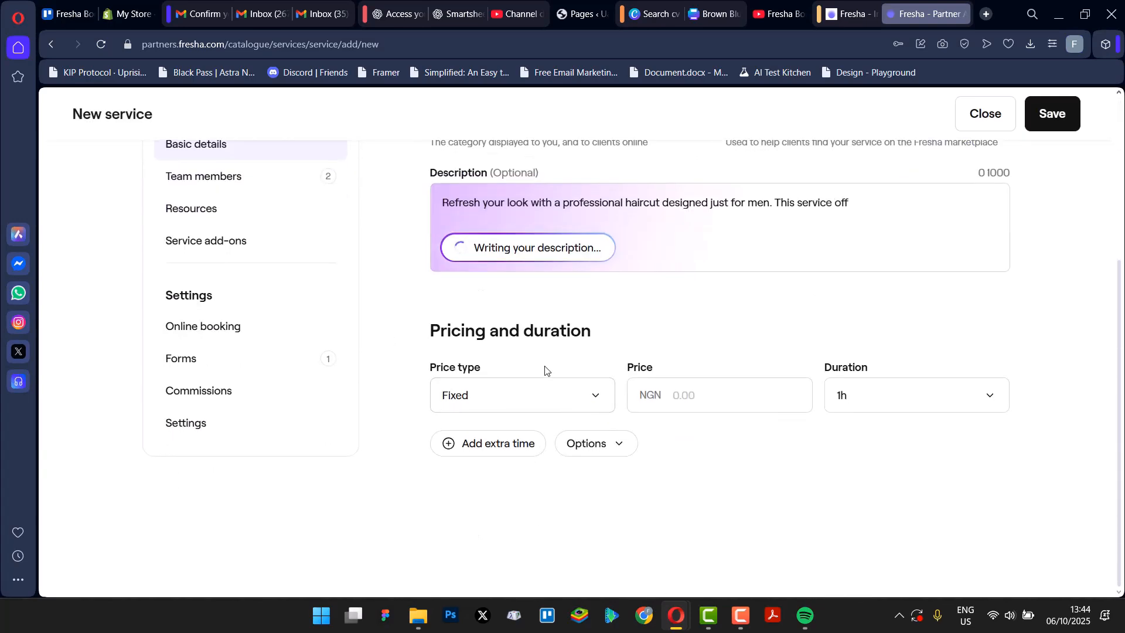
# Keep the service's price type as Fixed and set its price to NGN 4000.
pyautogui.click(512, 409)
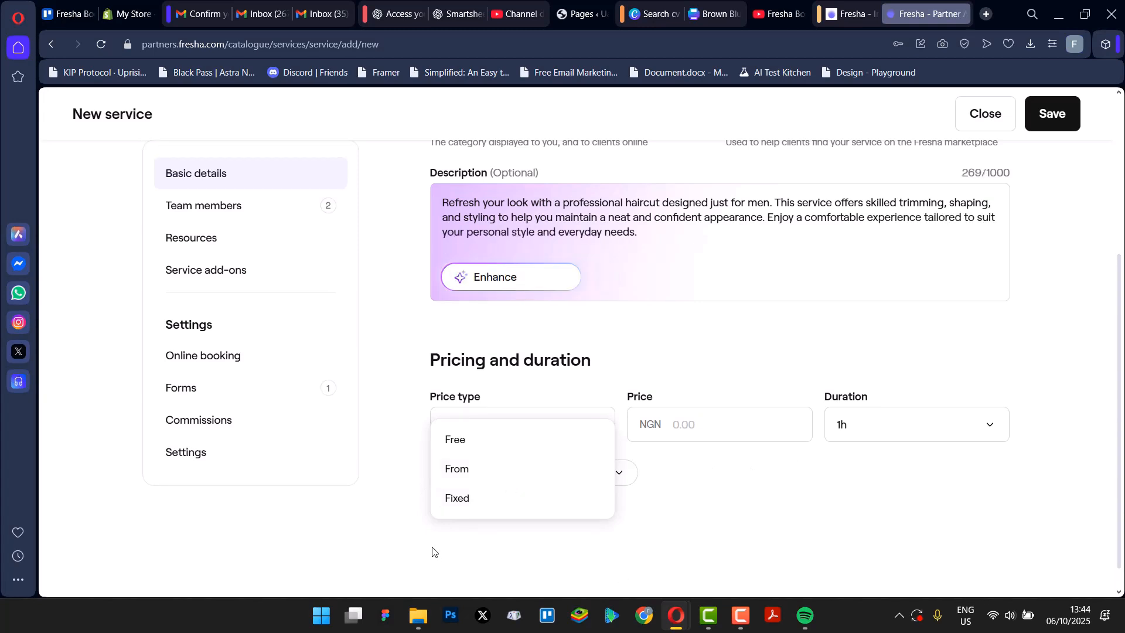
pyautogui.click(482, 508)
pyautogui.click(647, 424)
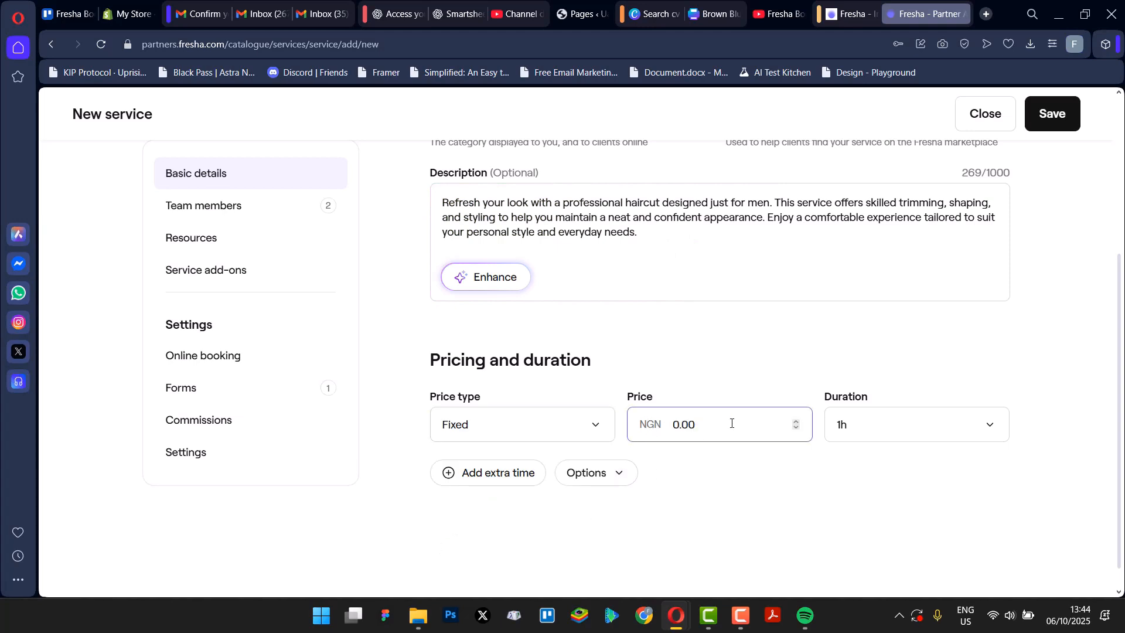
pyautogui.press('BackSpace')
pyautogui.press('BackSpace')
pyautogui.press('BackSpace')
pyautogui.write('4')
# Set the male cuts service's duration to 1h 25min and save the service.
pyautogui.click(960, 433)
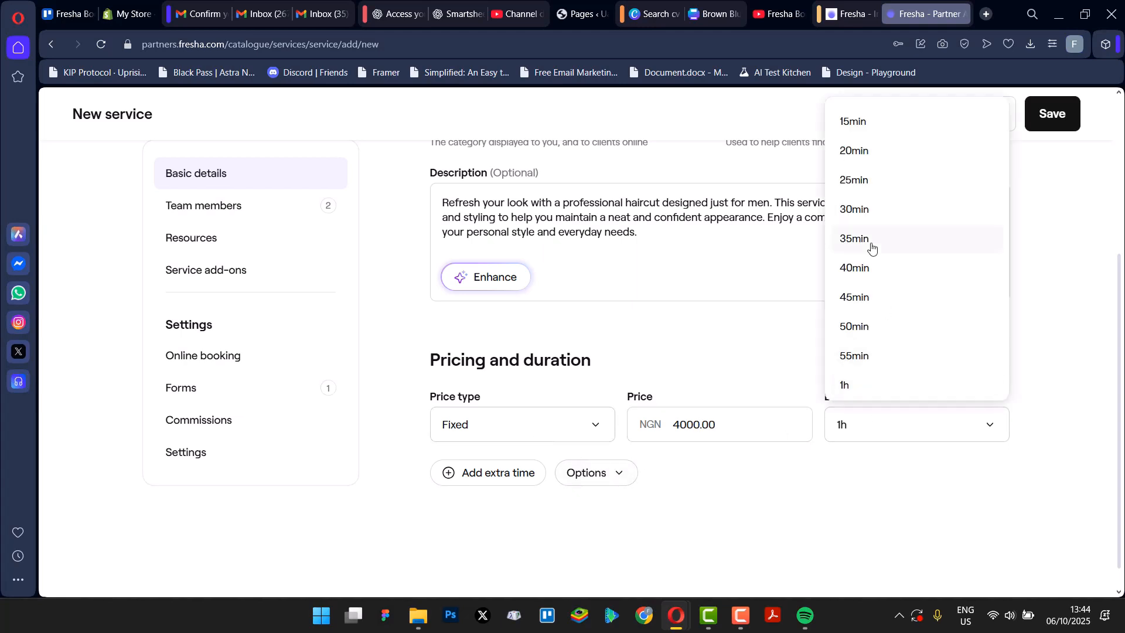
pyautogui.scroll(-3, 873, 248)
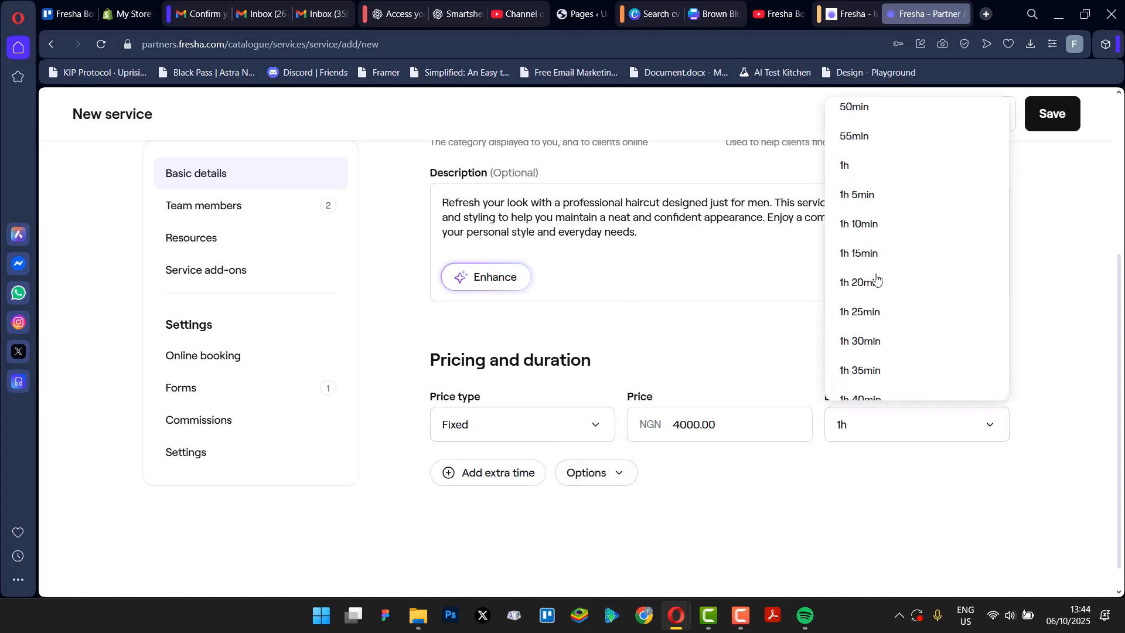
pyautogui.click(874, 319)
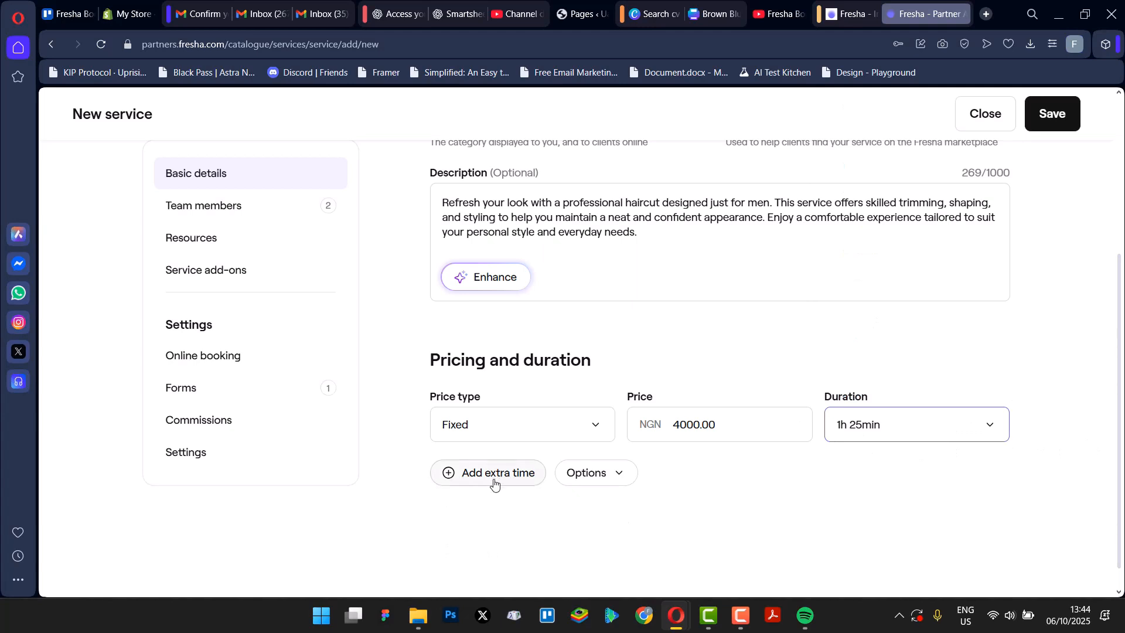
pyautogui.click(606, 474)
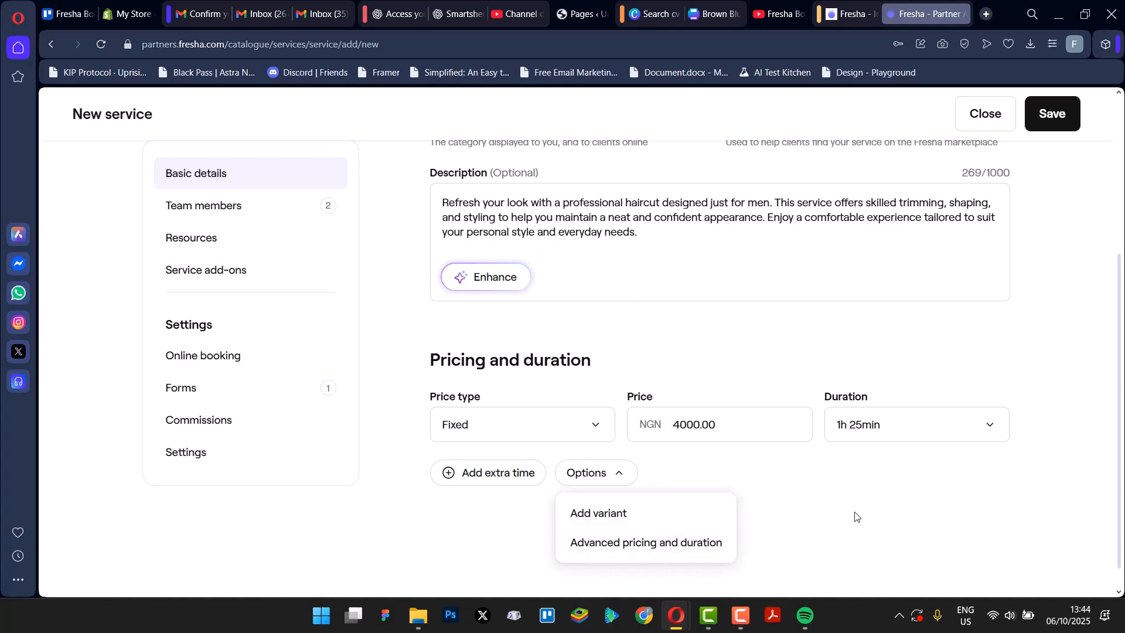
pyautogui.click(868, 533)
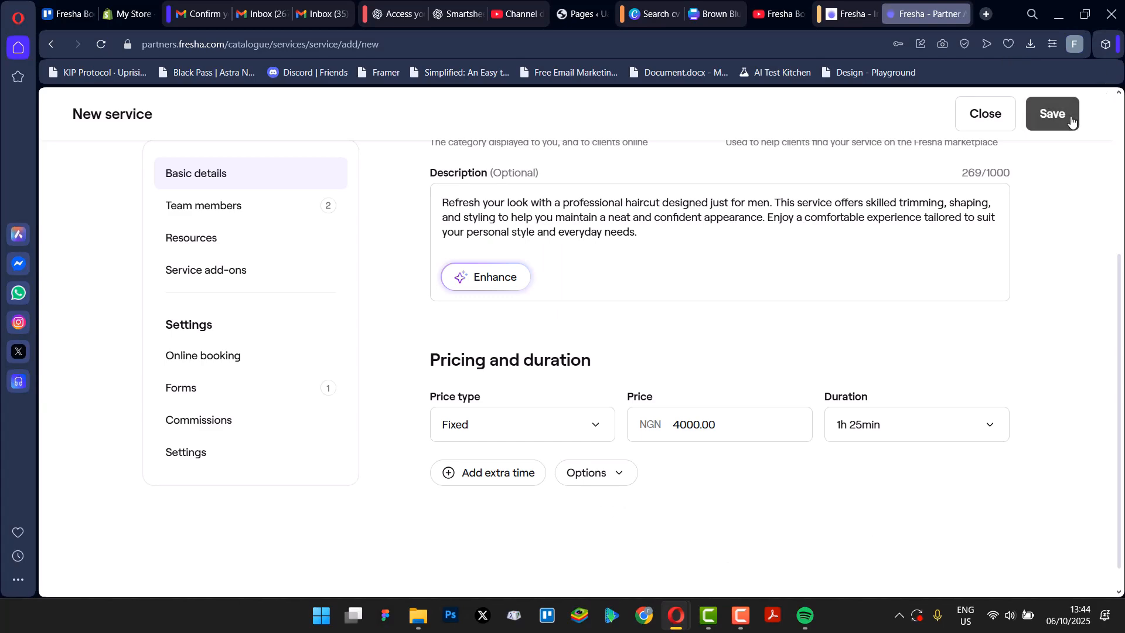
pyautogui.click(1052, 114)
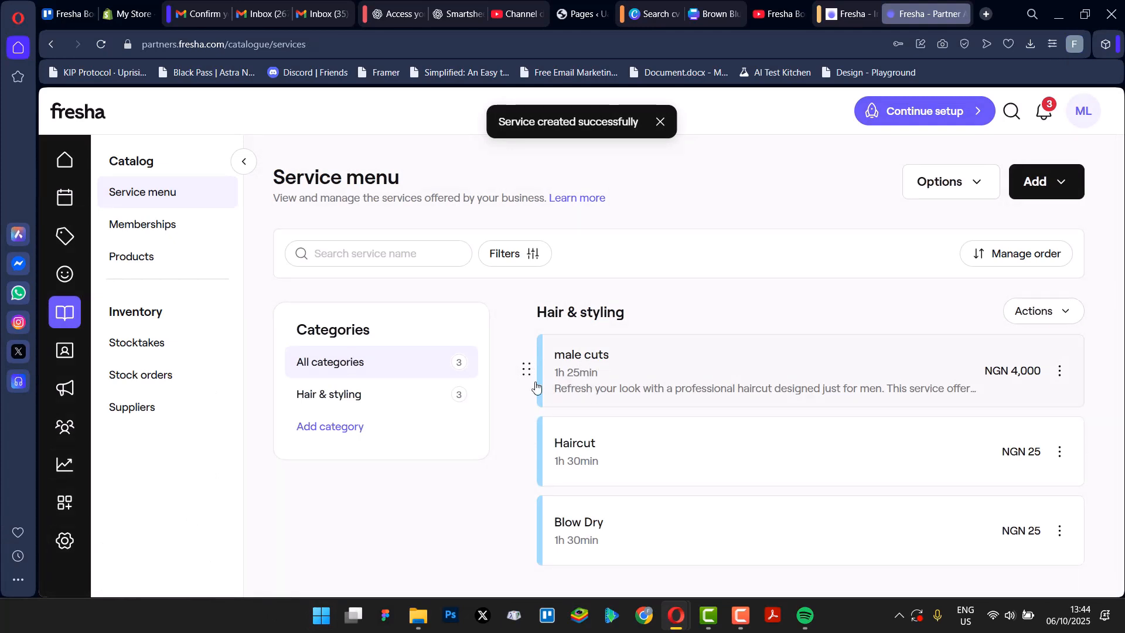
# Reorder the Hair & styling services so that male cuts comes last, below Blow Dry.
pyautogui.moveTo(527, 369); pyautogui.dragTo(551, 530)
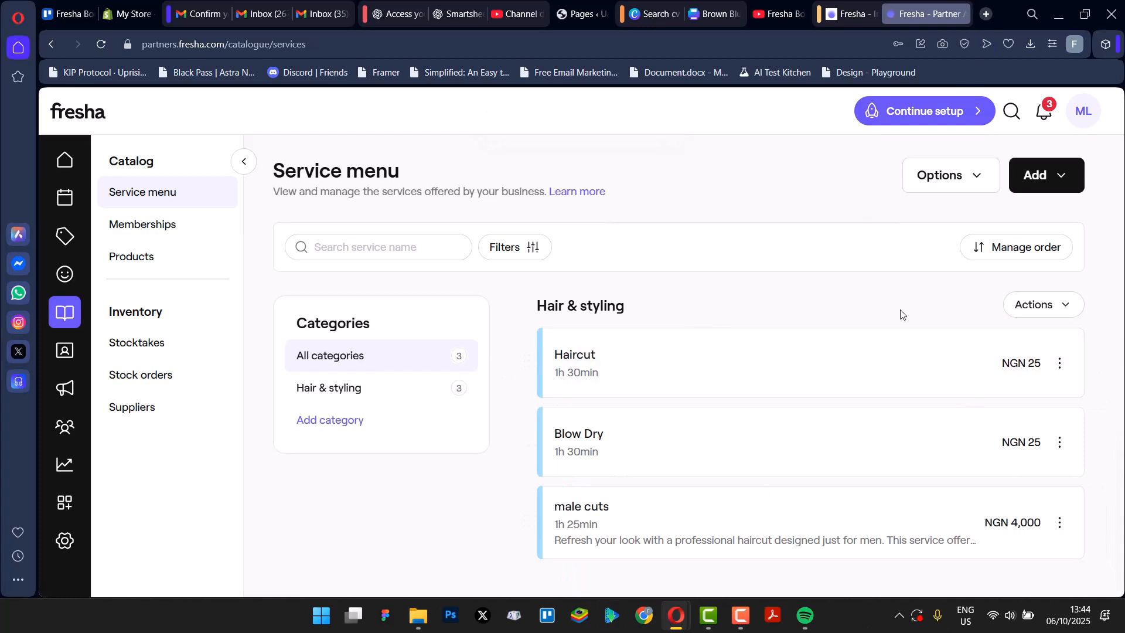
pyautogui.click(1052, 313)
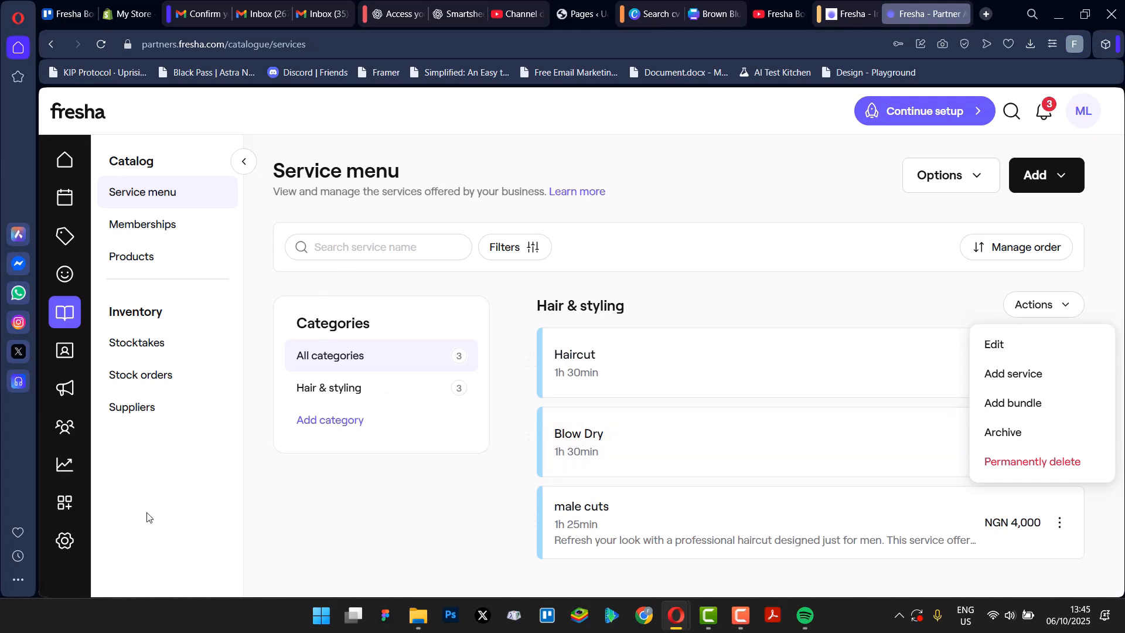
pyautogui.click(358, 509)
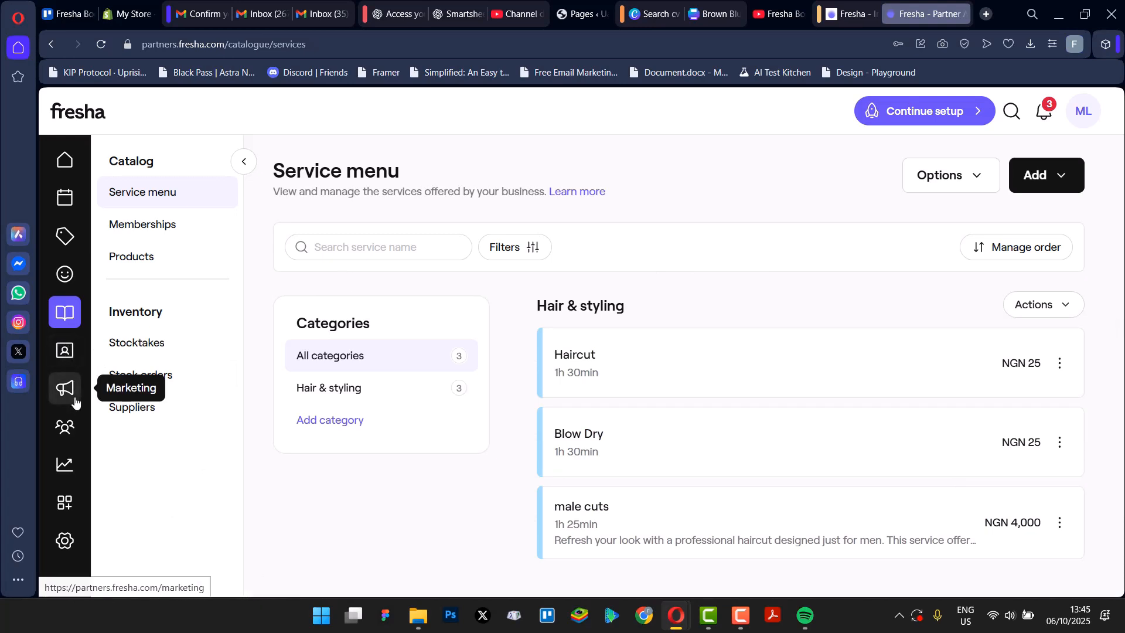
# Start adding a new team member and choose light orange as the calendar color in the profile.
pyautogui.click(72, 436)
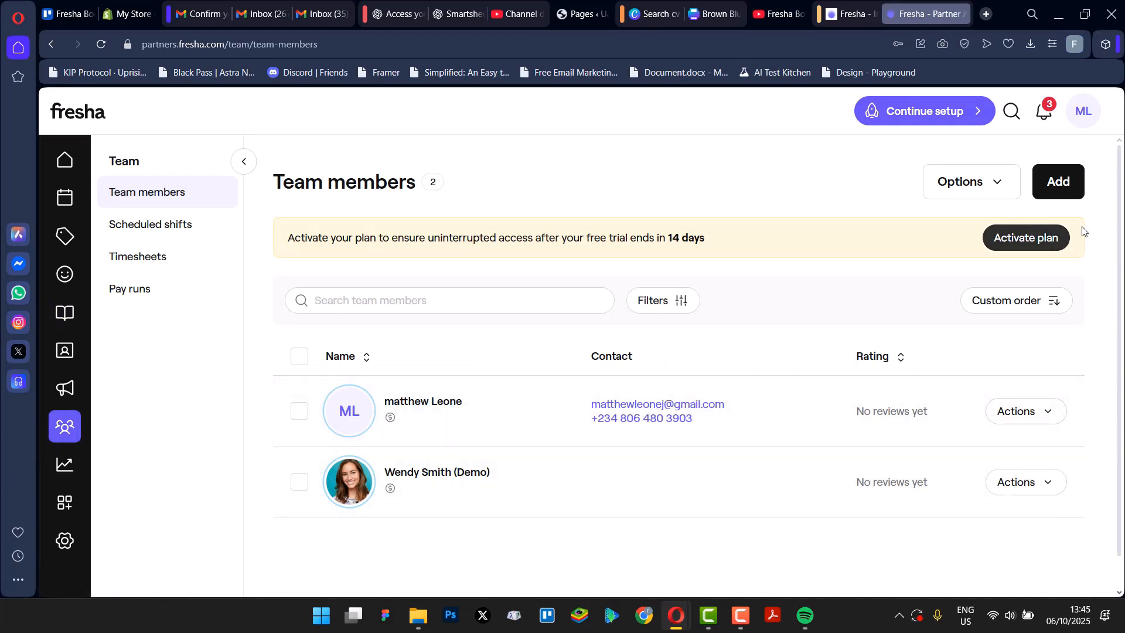
pyautogui.click(1046, 194)
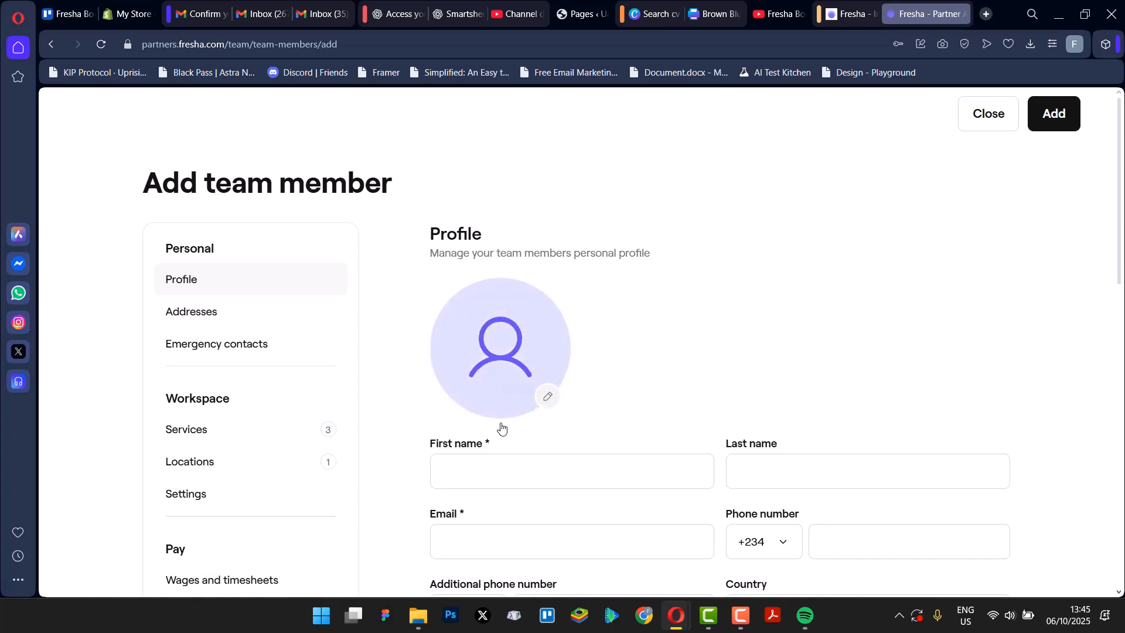
pyautogui.scroll(-2, 501, 429)
pyautogui.click(580, 324)
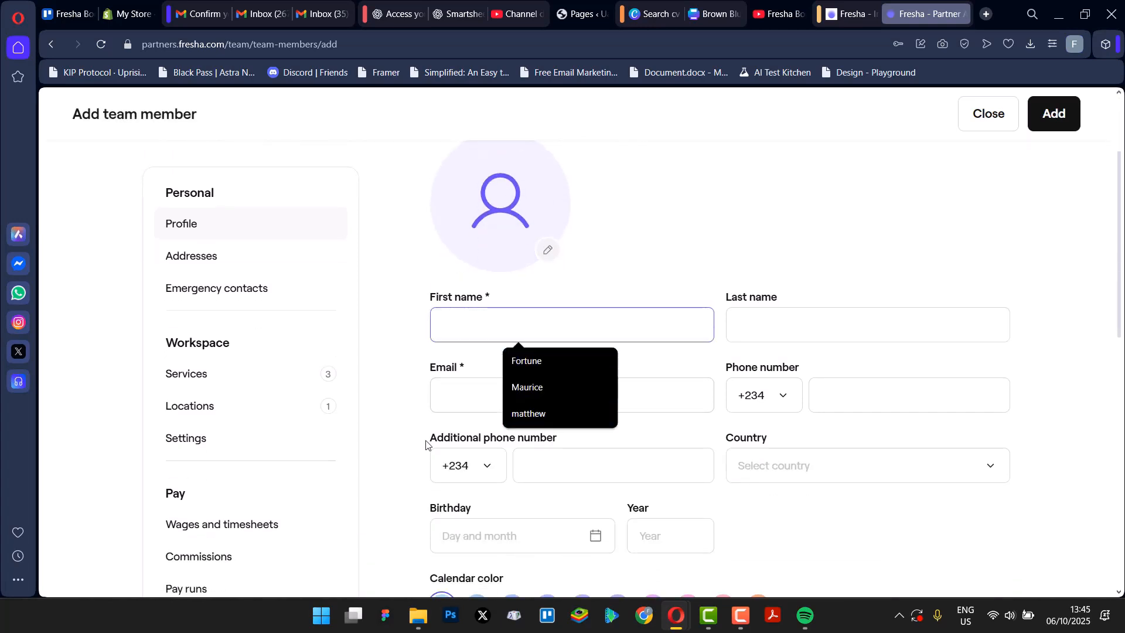
pyautogui.click(434, 409)
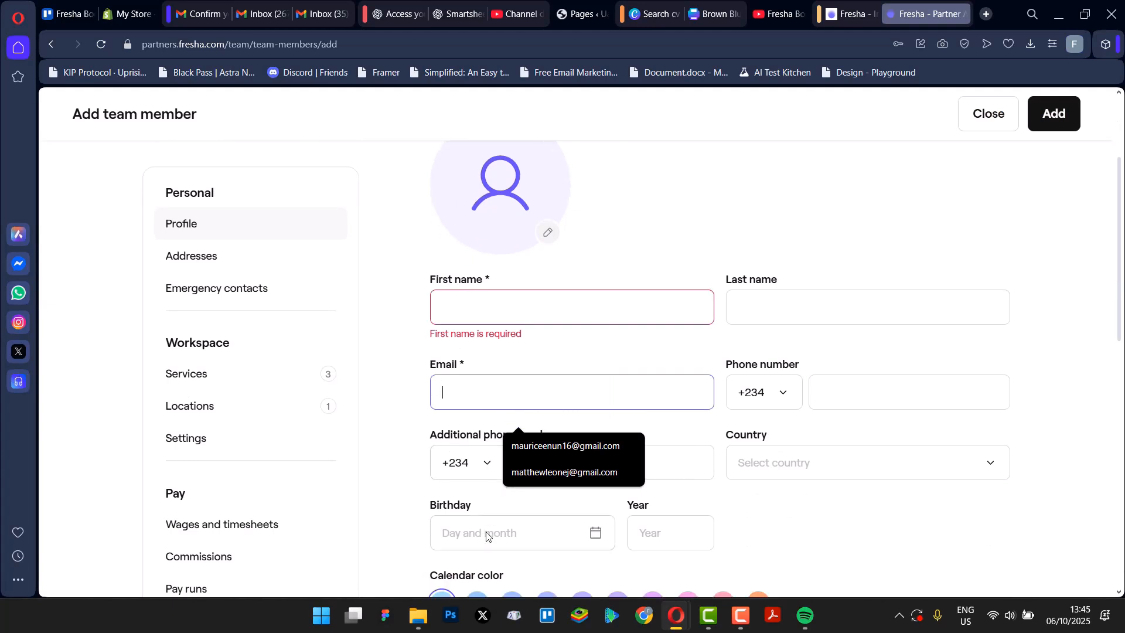
pyautogui.scroll(-3, 486, 536)
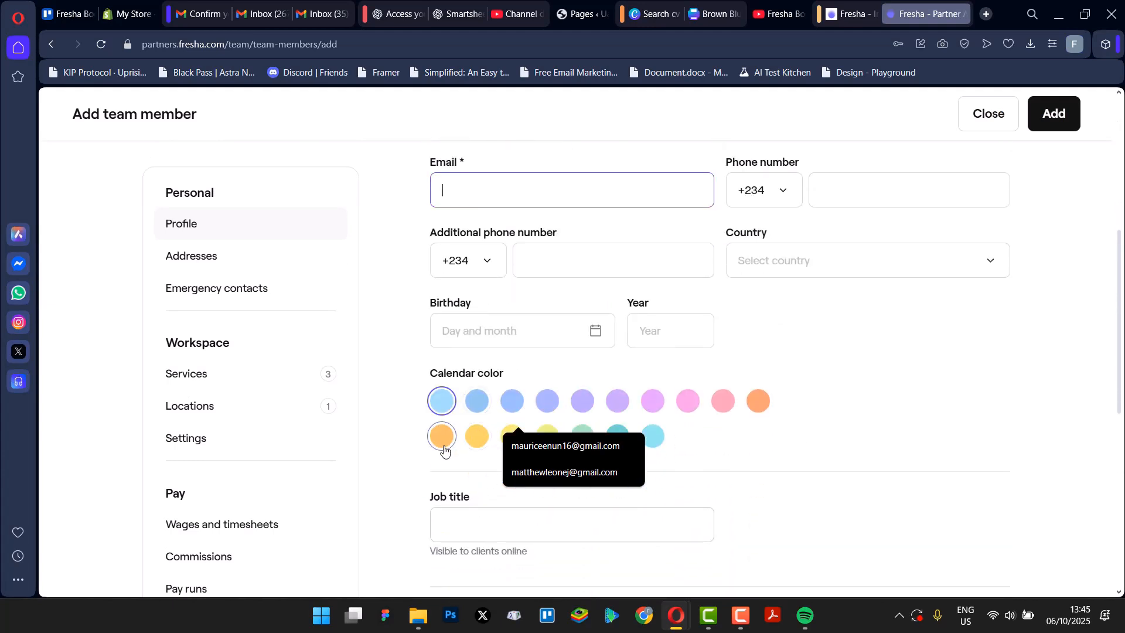
pyautogui.click(443, 448)
pyautogui.scroll(-2, 481, 337)
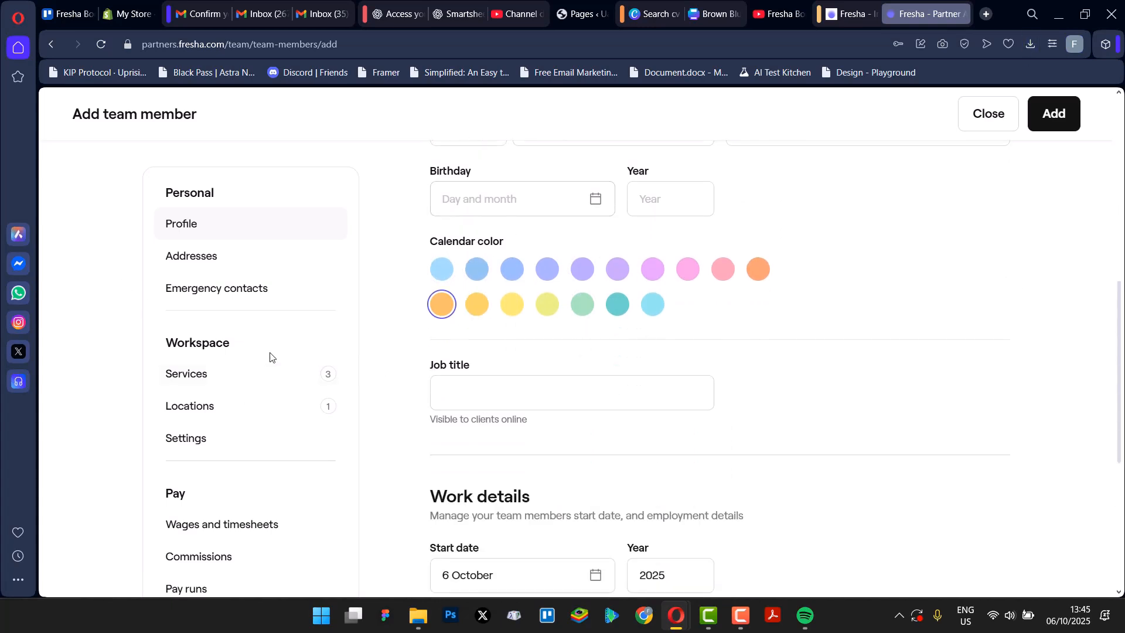
# Exclude Blow Dry from the new team member's services, keeping Haircut and male cuts assigned.
pyautogui.click(254, 372)
pyautogui.scroll(-3, 584, 375)
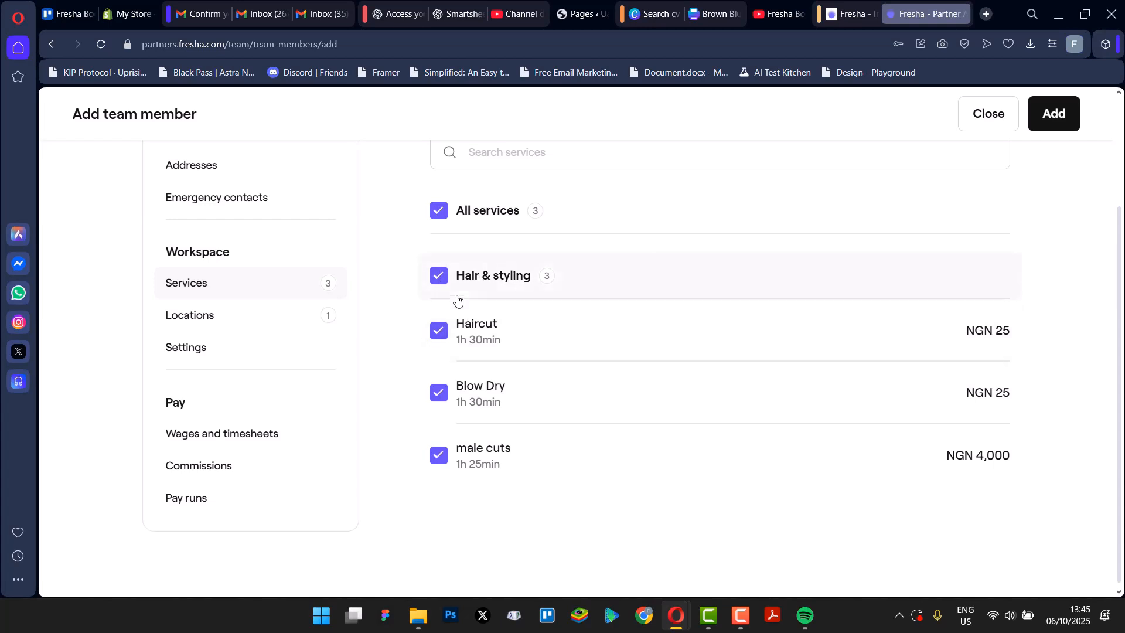
pyautogui.click(439, 393)
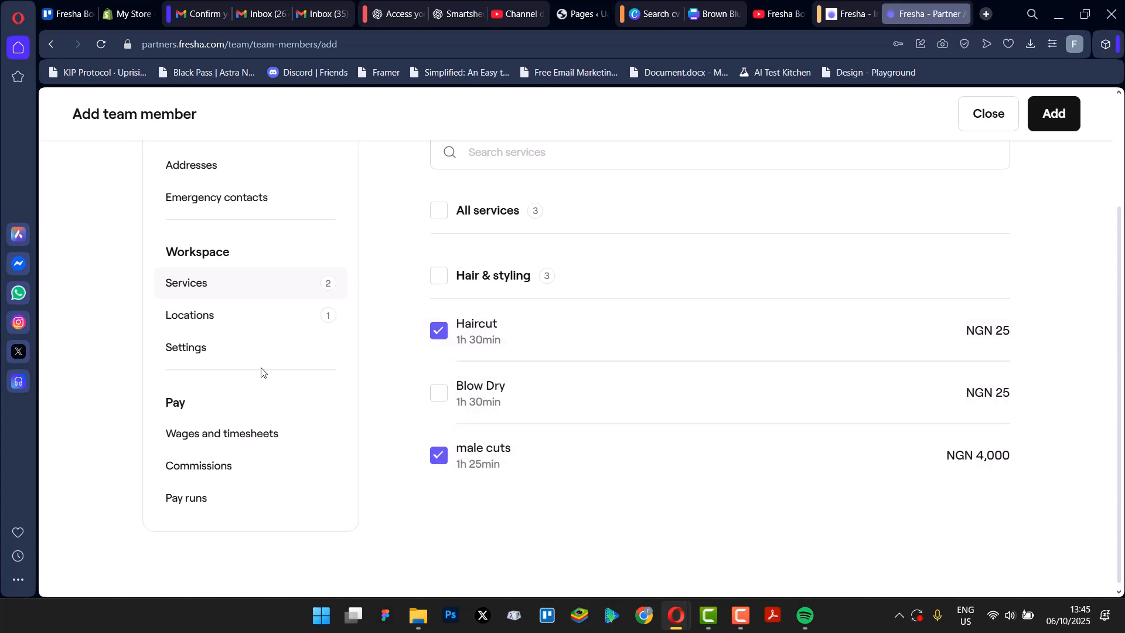
# Review the new team member's work locations, appointment and permission settings, emergency contacts and addresses.
pyautogui.click(244, 320)
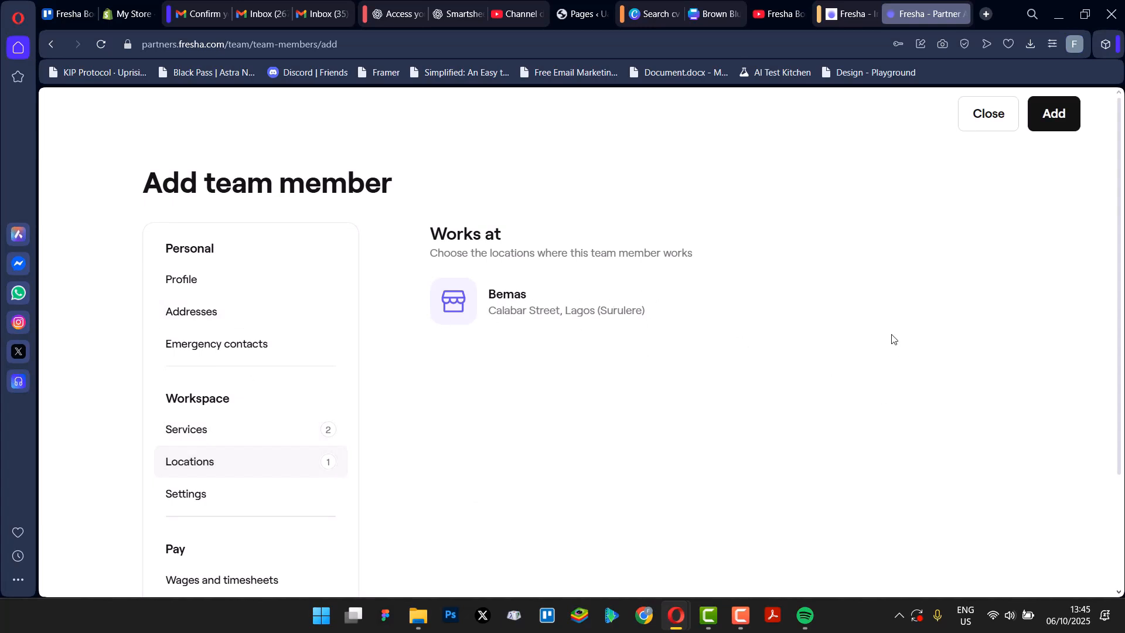
pyautogui.scroll(-3, 565, 394)
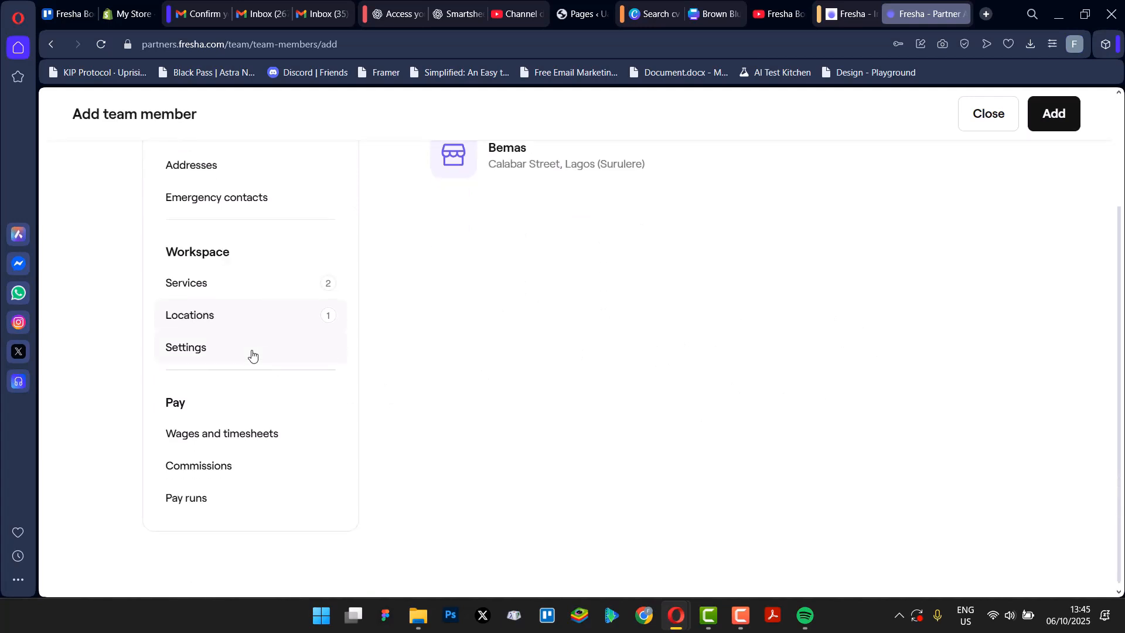
pyautogui.click(252, 351)
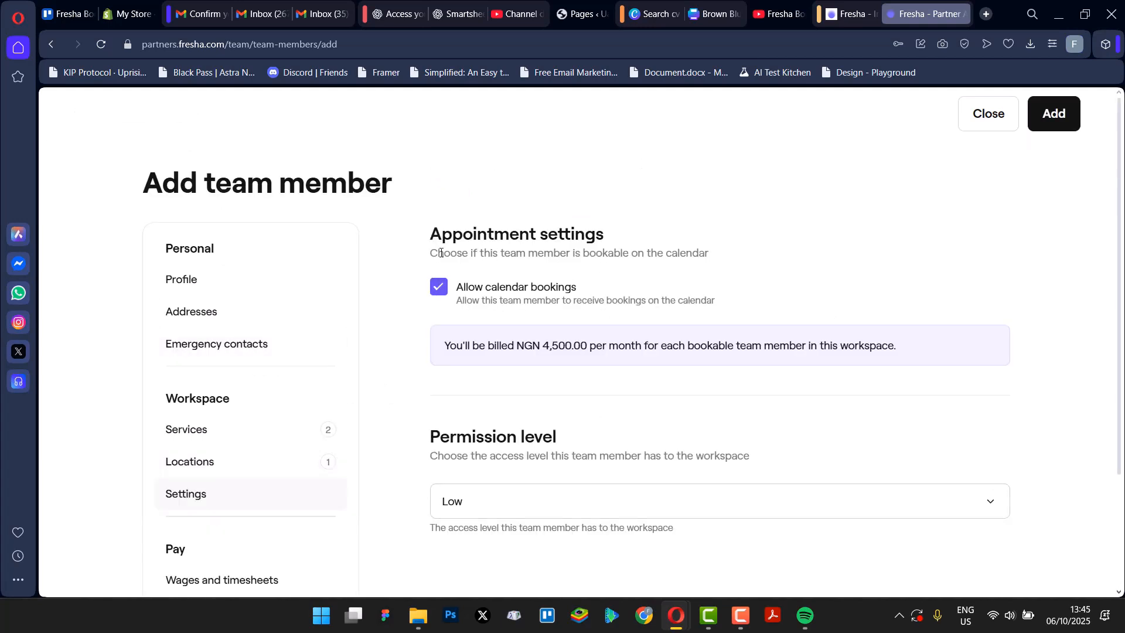
pyautogui.moveTo(441, 253); pyautogui.dragTo(638, 235)
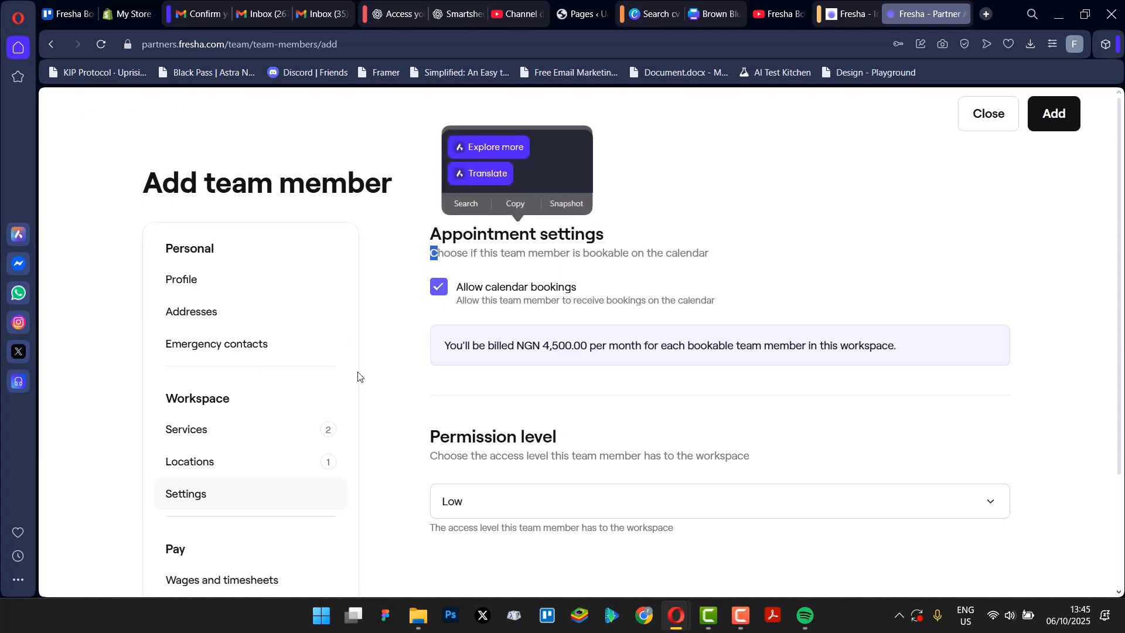
pyautogui.click(370, 380)
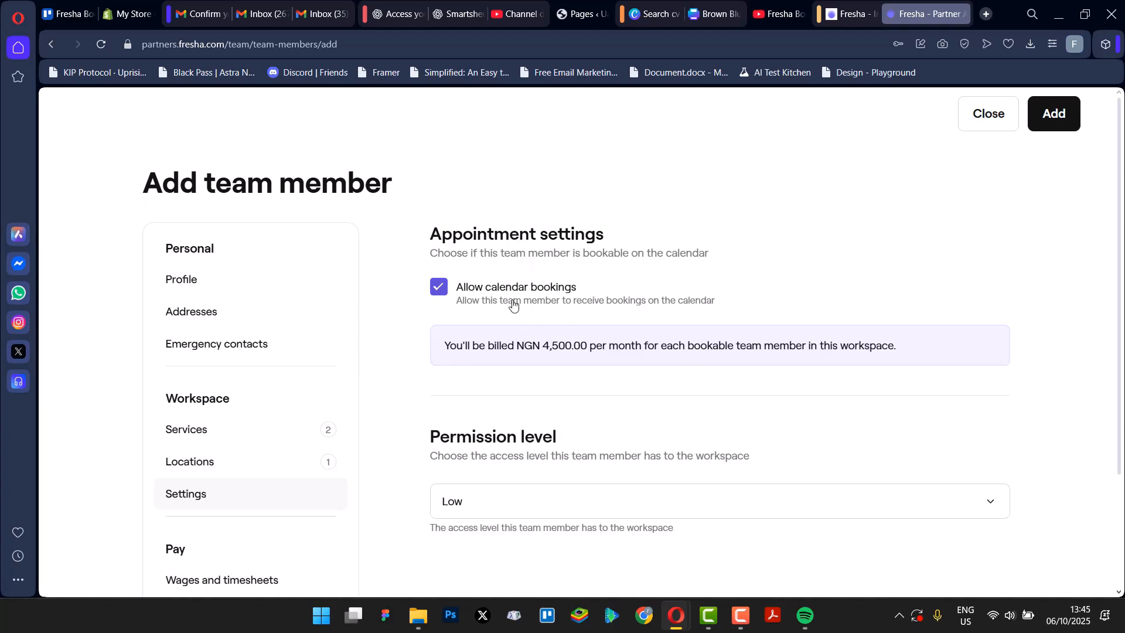
pyautogui.click(247, 352)
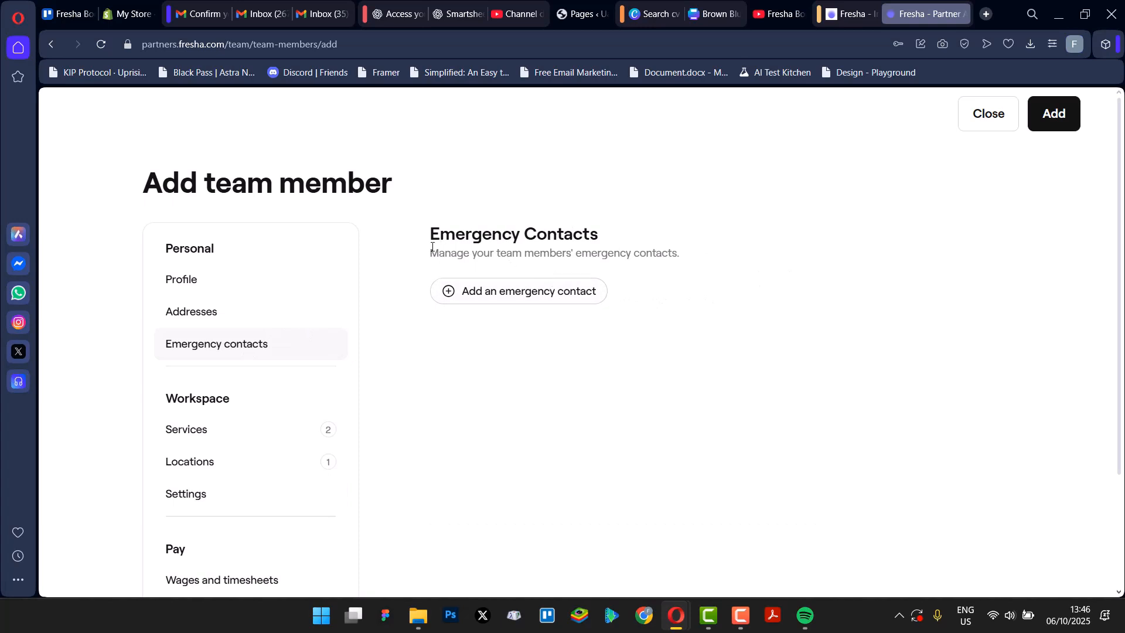
pyautogui.moveTo(431, 247); pyautogui.dragTo(700, 251)
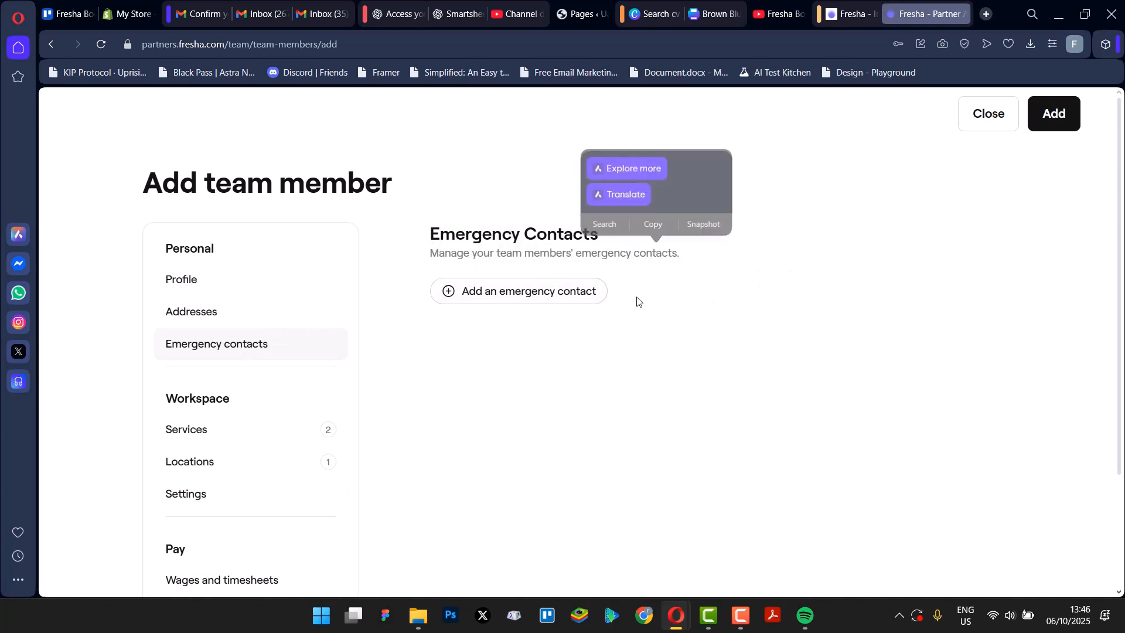
pyautogui.click(233, 315)
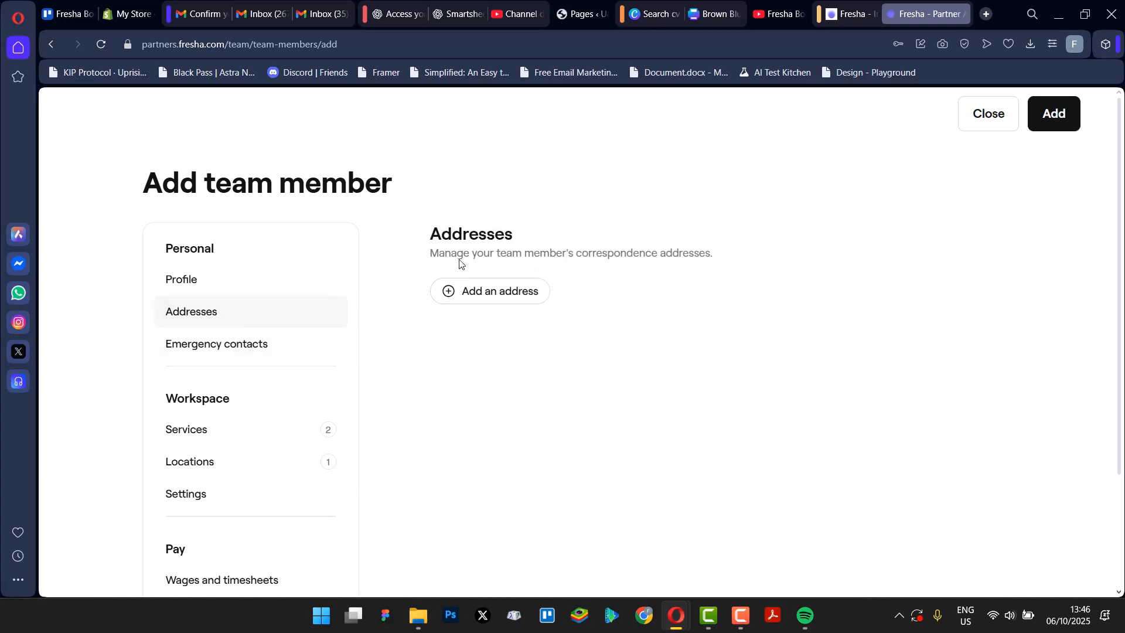
# Examine the new team member's profile fields and work details, including the employment type options and team member ID.
pyautogui.click(263, 284)
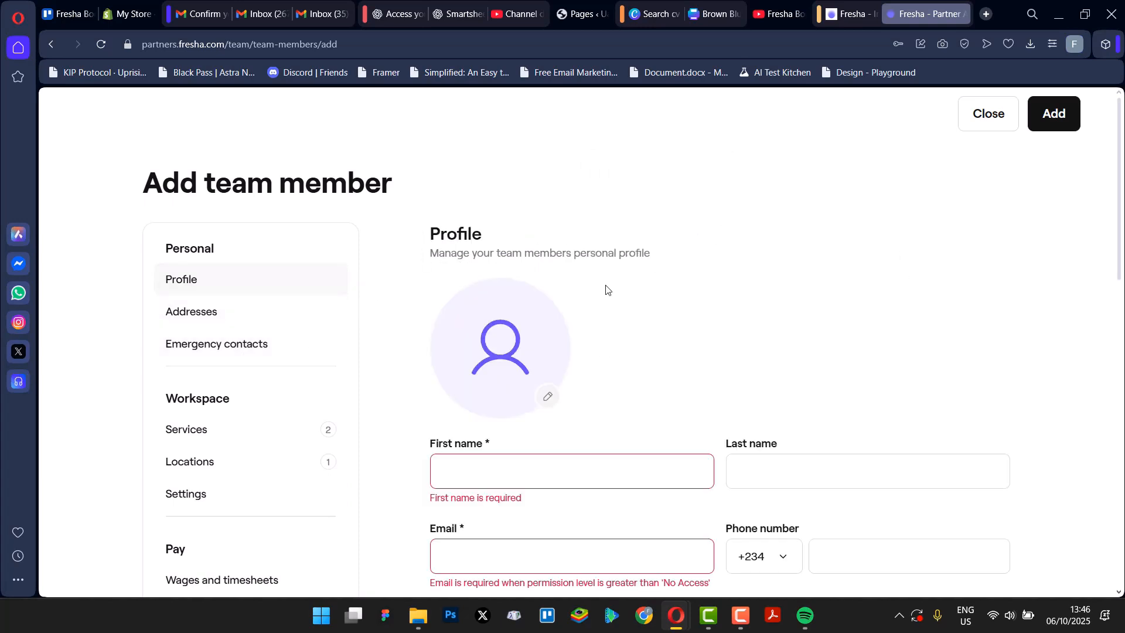
pyautogui.scroll(-3, 845, 310)
pyautogui.scroll(-10, 844, 305)
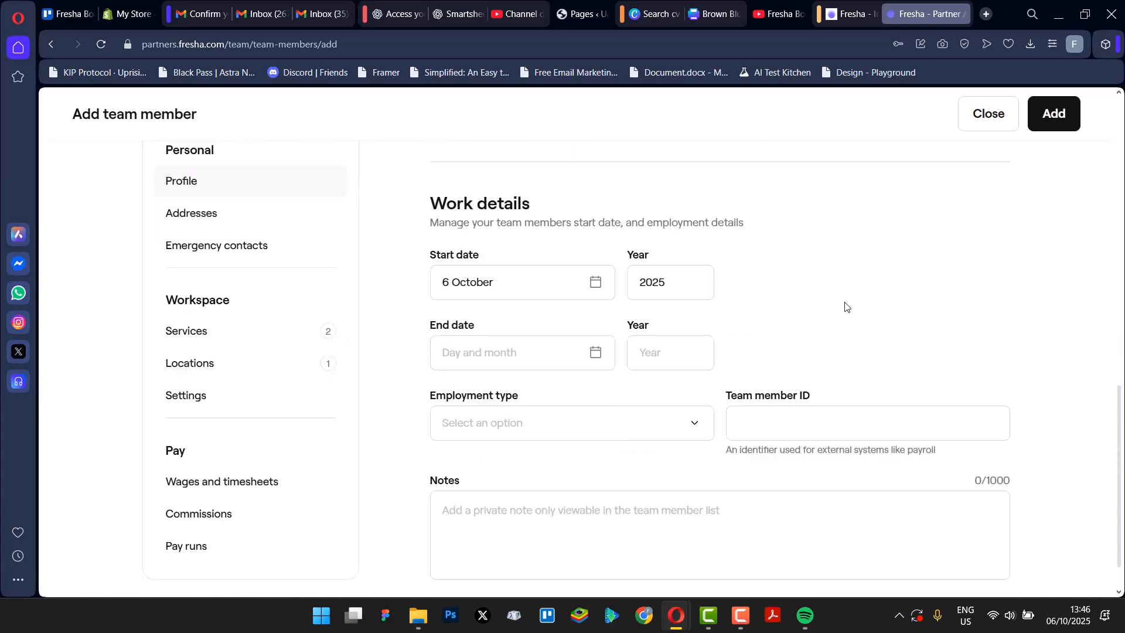
pyautogui.scroll(5, 787, 373)
pyautogui.scroll(-5, 580, 445)
pyautogui.scroll(1, 580, 399)
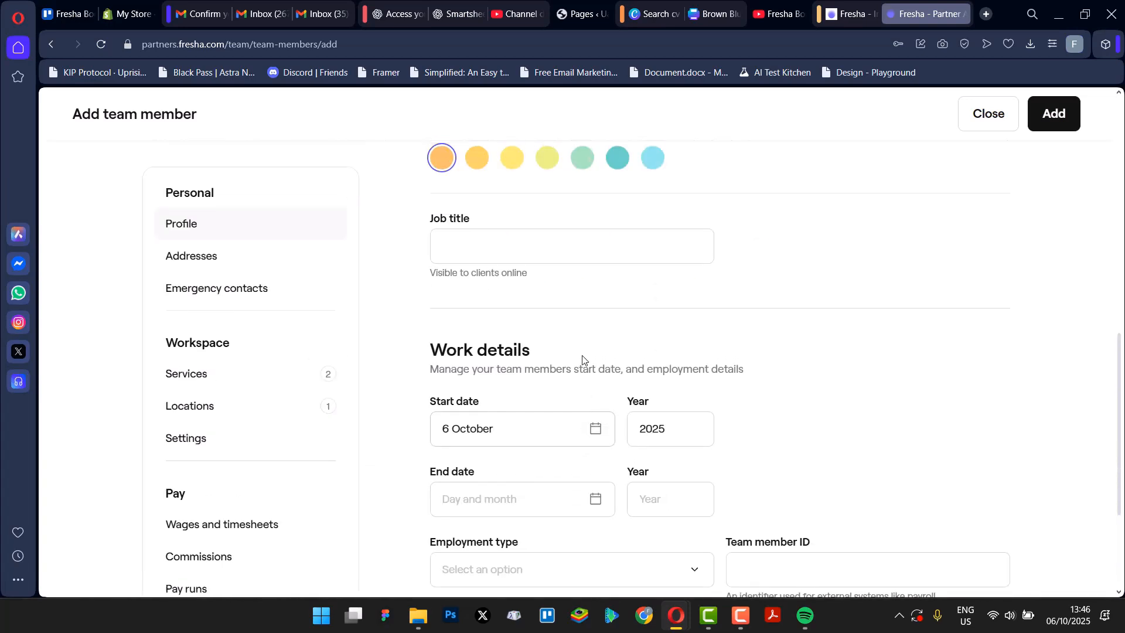
pyautogui.scroll(-1, 477, 425)
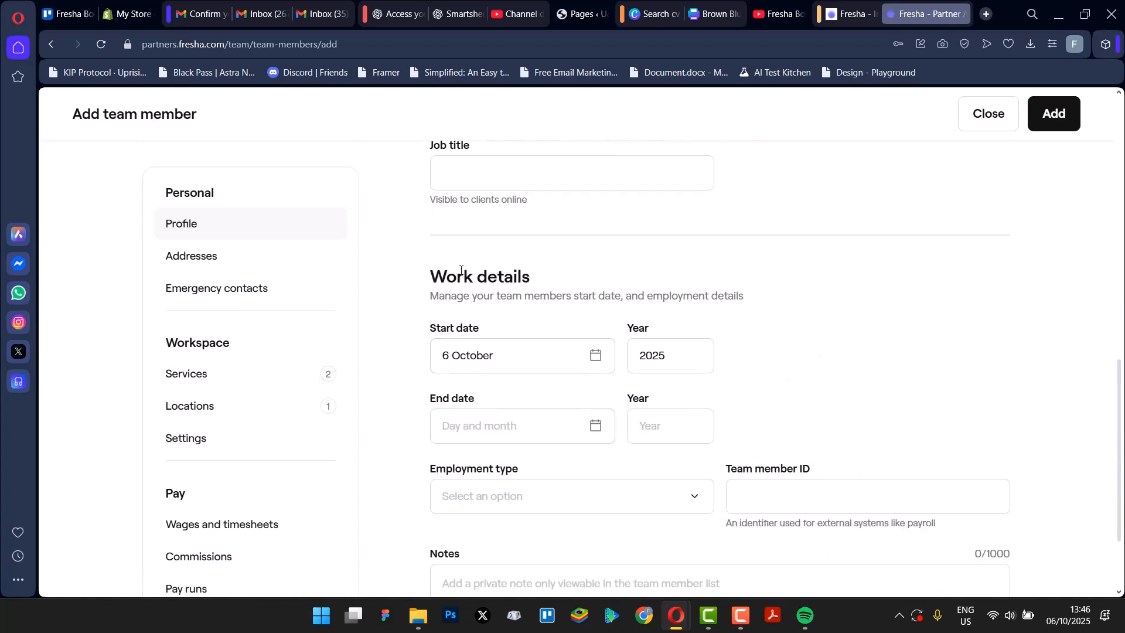
pyautogui.scroll(-2, 498, 410)
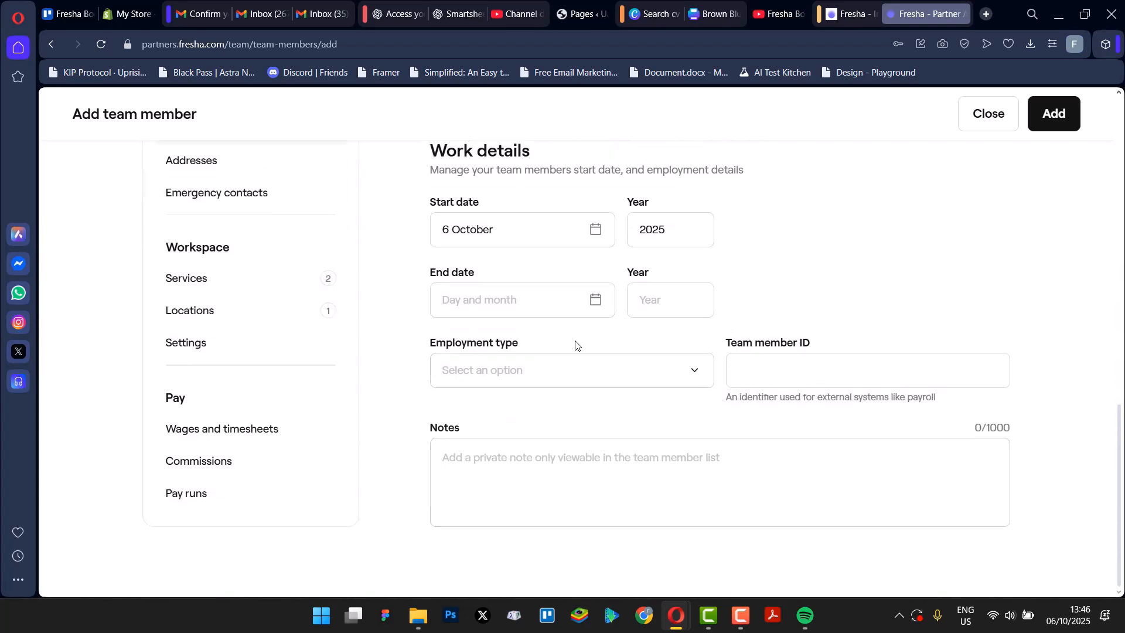
pyautogui.click(672, 372)
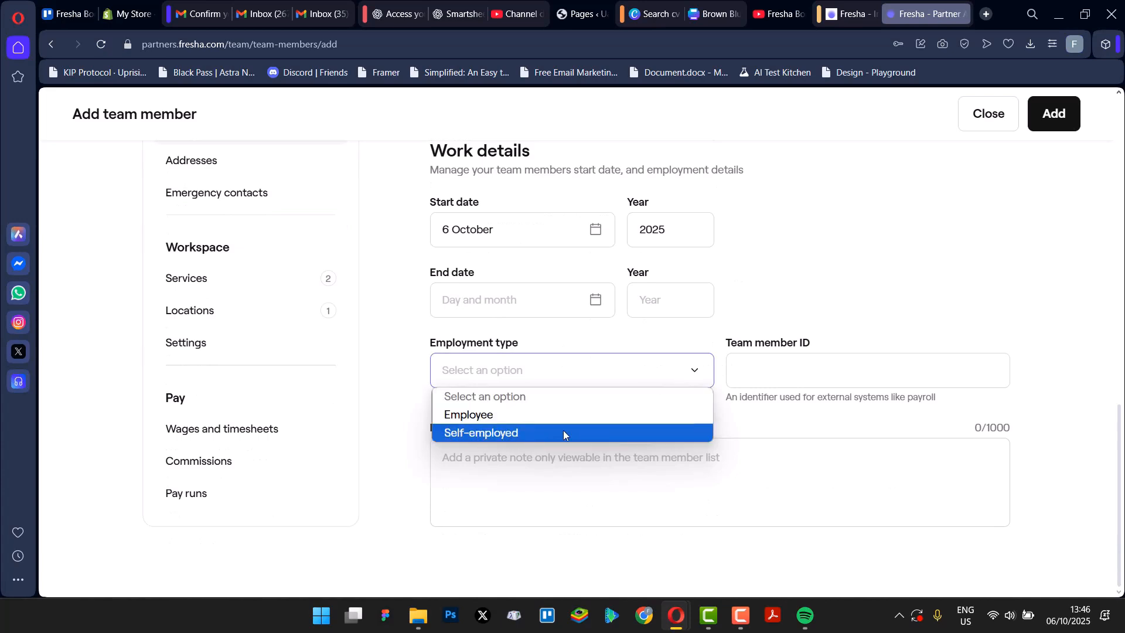
pyautogui.click(1061, 246)
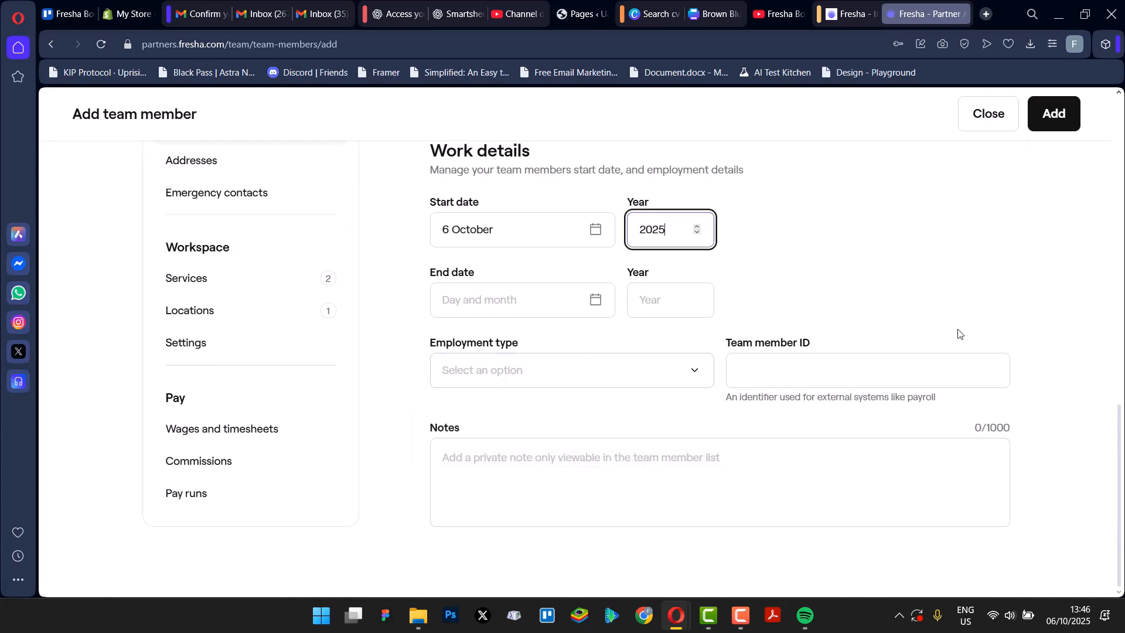
pyautogui.click(769, 378)
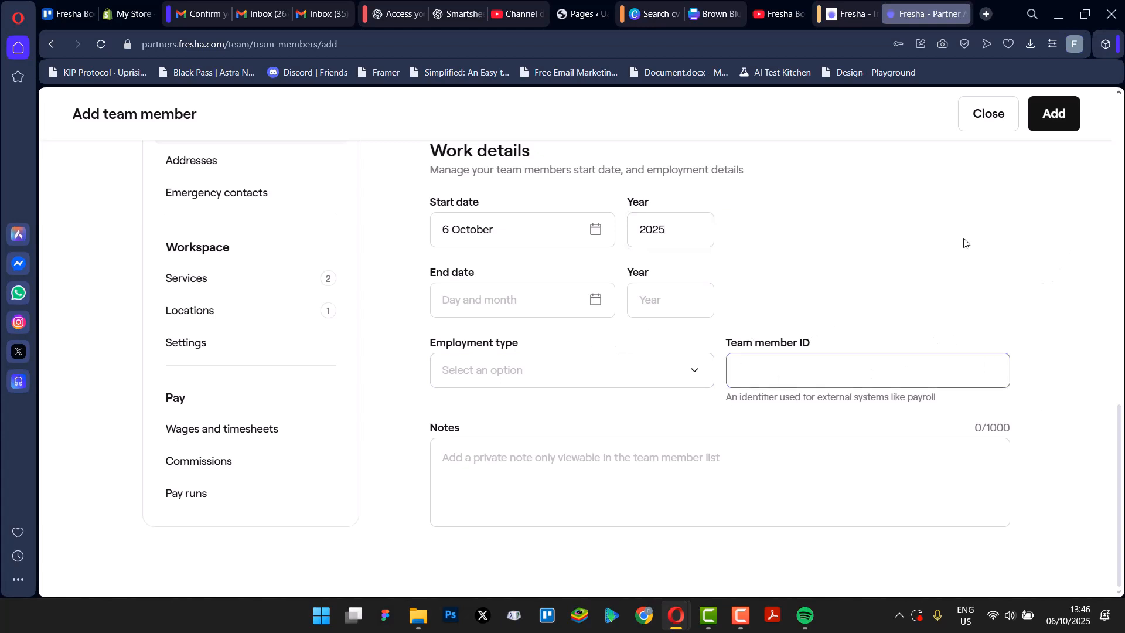
# Leave the new team member form and discard its unsaved changes.
pyautogui.scroll(5, 966, 243)
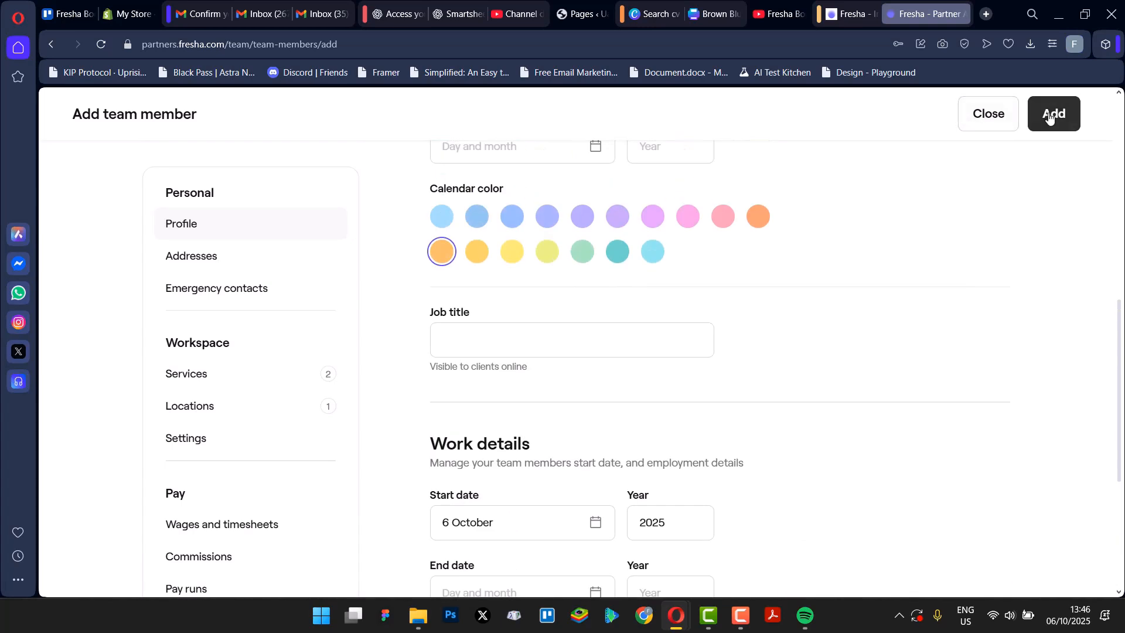
pyautogui.click(1003, 126)
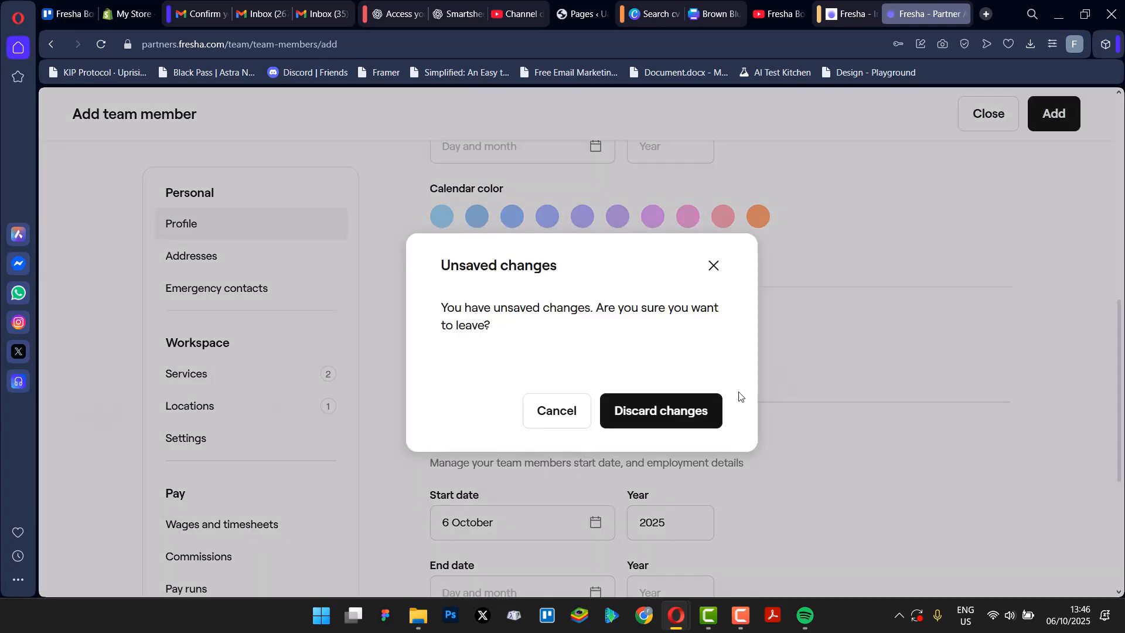
pyautogui.click(629, 410)
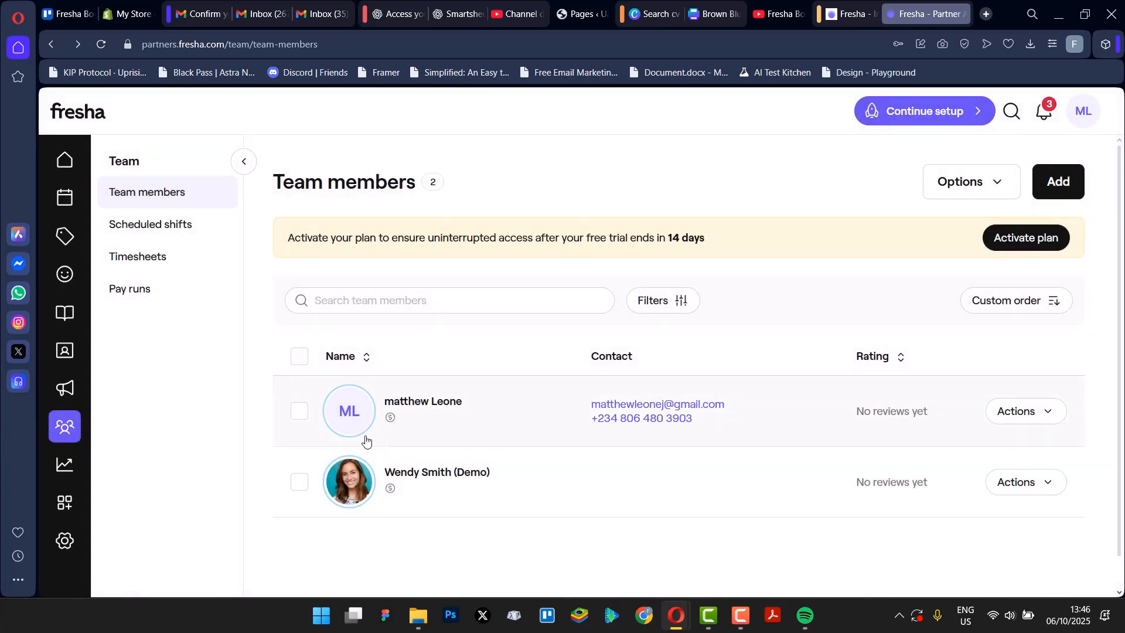
# Open the calendar, check its team filter options, and switch the calendar to the month view.
pyautogui.click(63, 202)
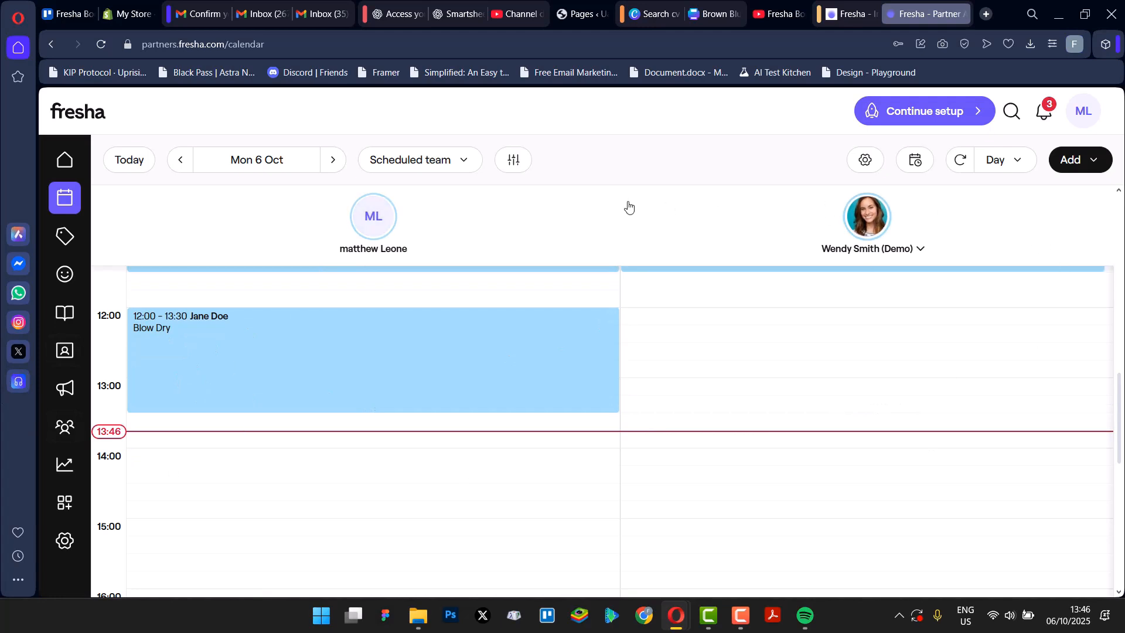
pyautogui.click(424, 167)
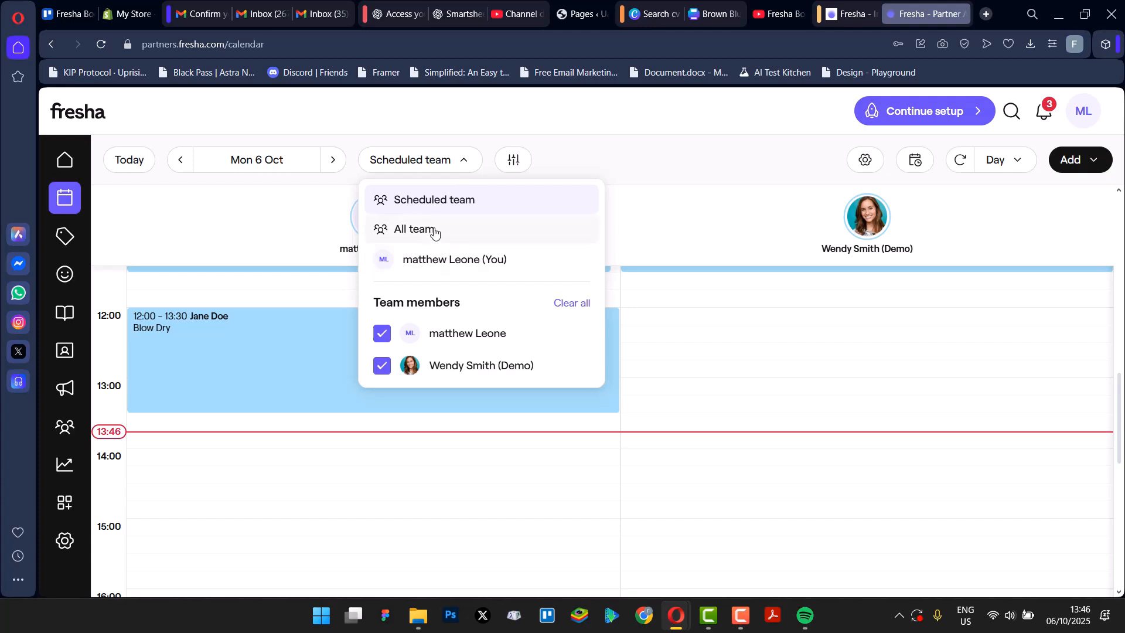
pyautogui.click(658, 226)
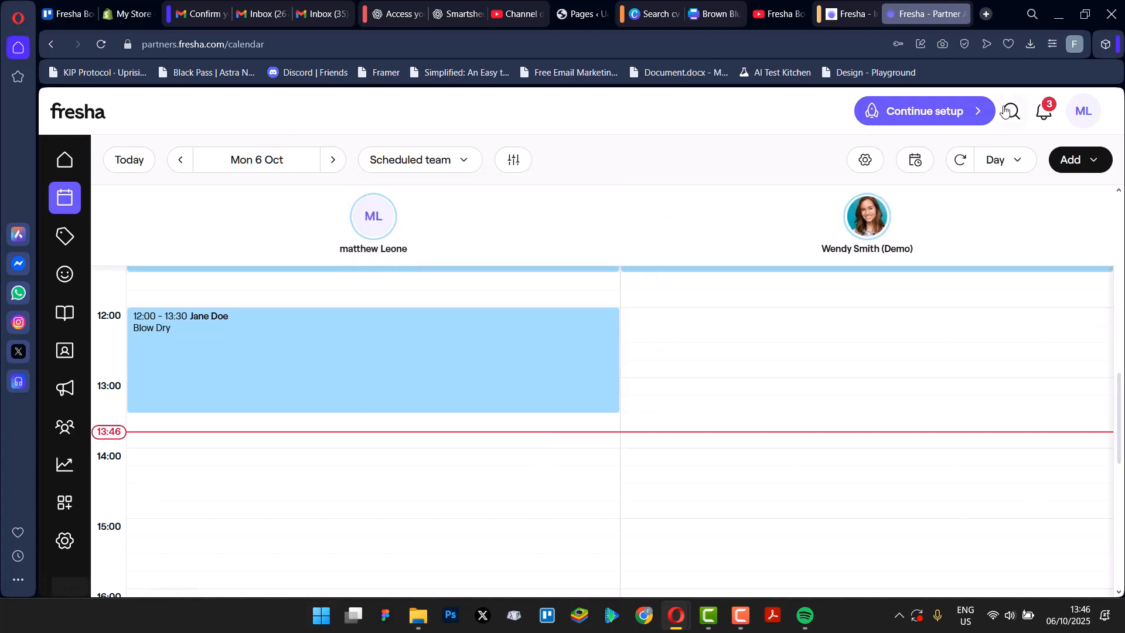
pyautogui.click(1000, 166)
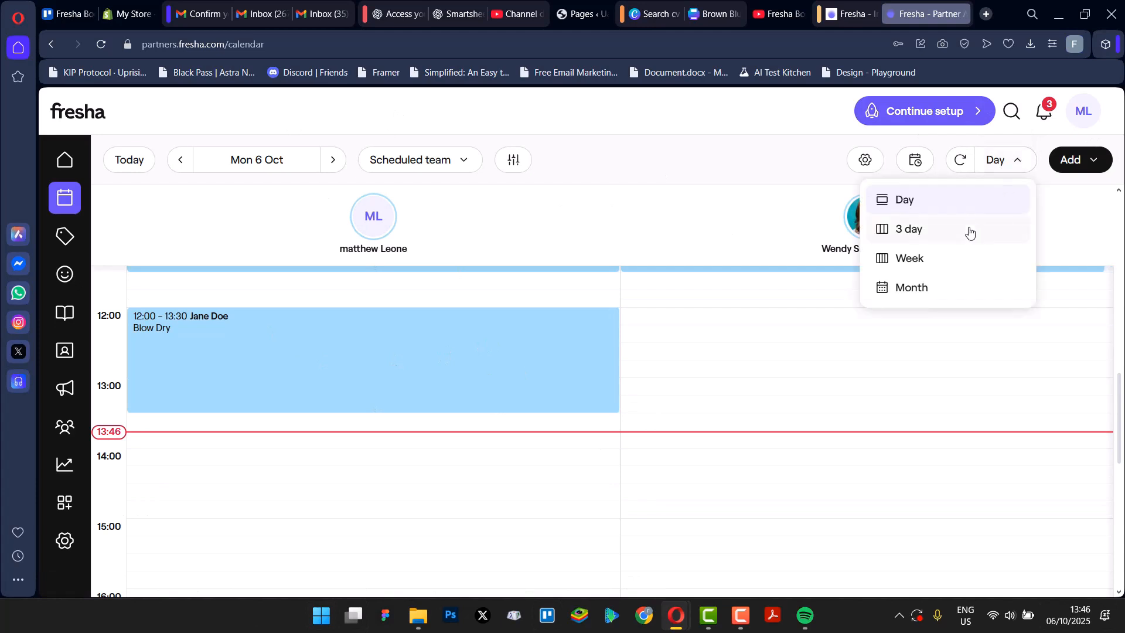
pyautogui.click(952, 292)
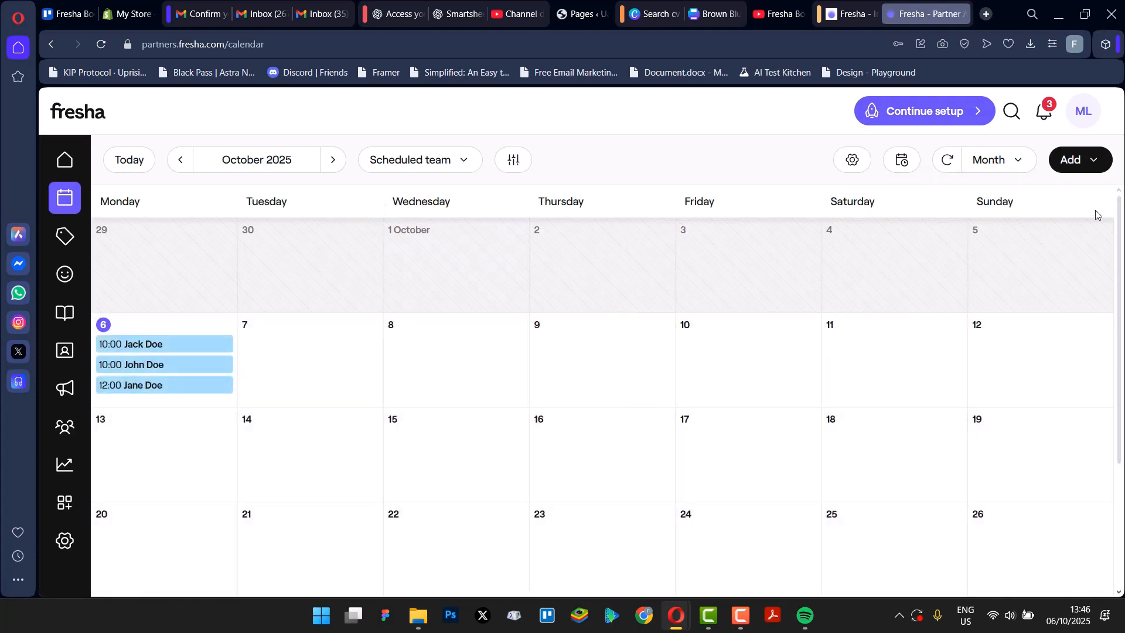
# Start a new appointment with male cuts as its only service.
pyautogui.click(1091, 159)
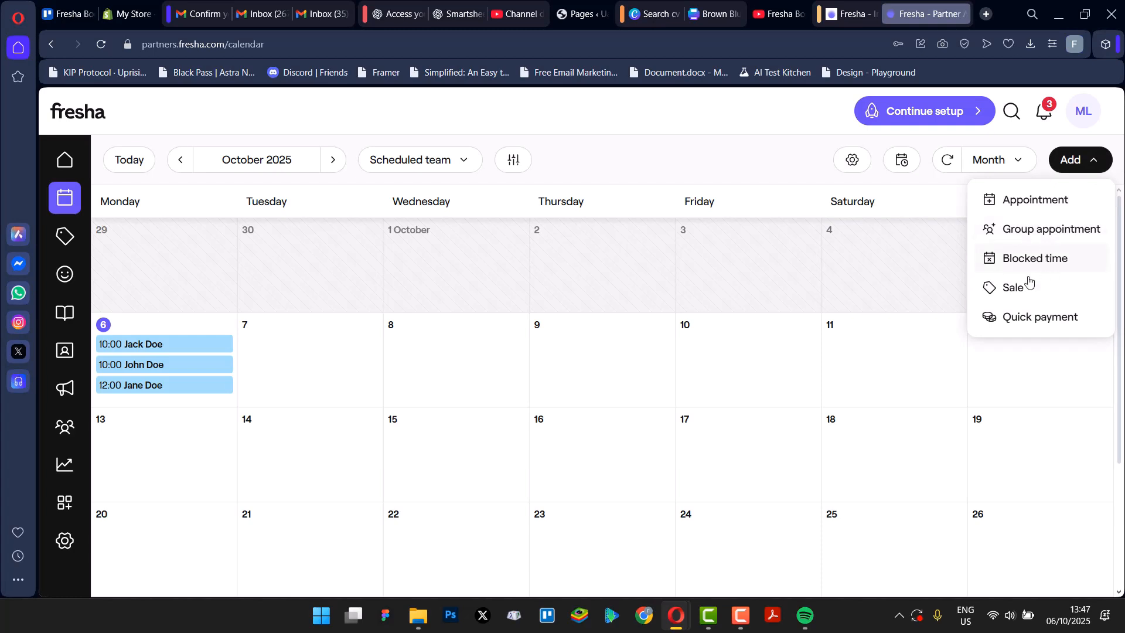
pyautogui.click(1018, 200)
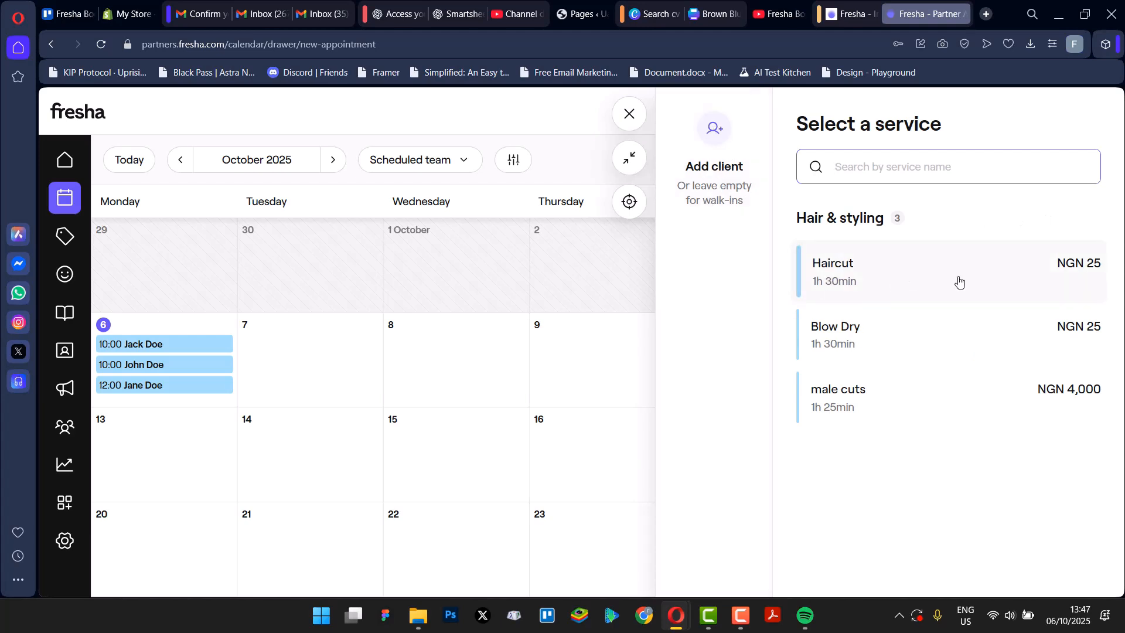
pyautogui.click(907, 404)
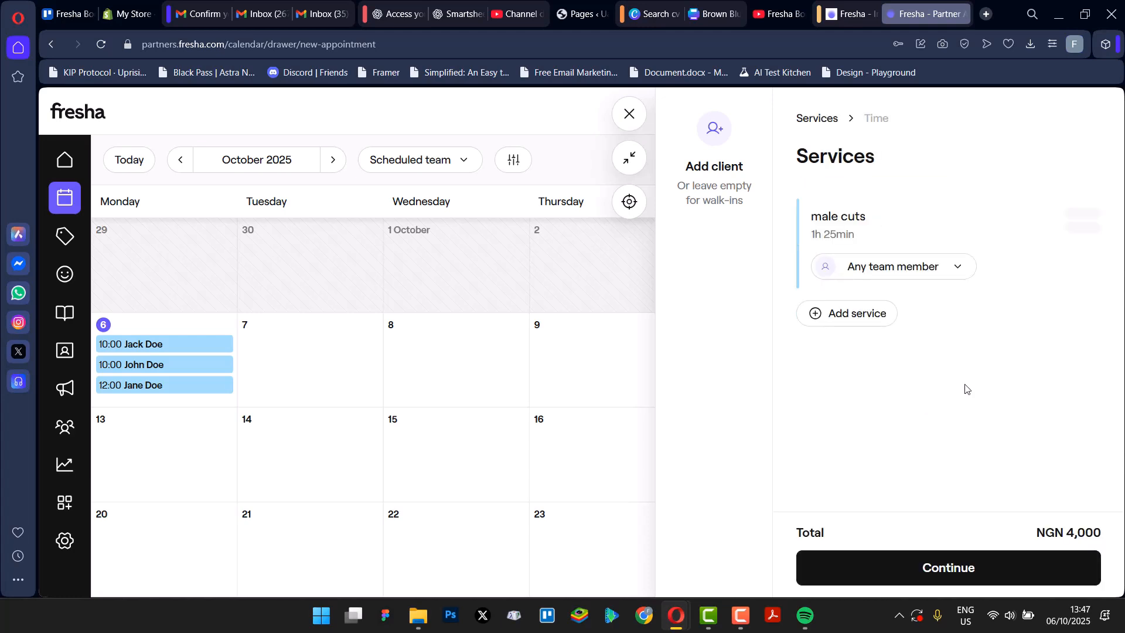
pyautogui.click(826, 319)
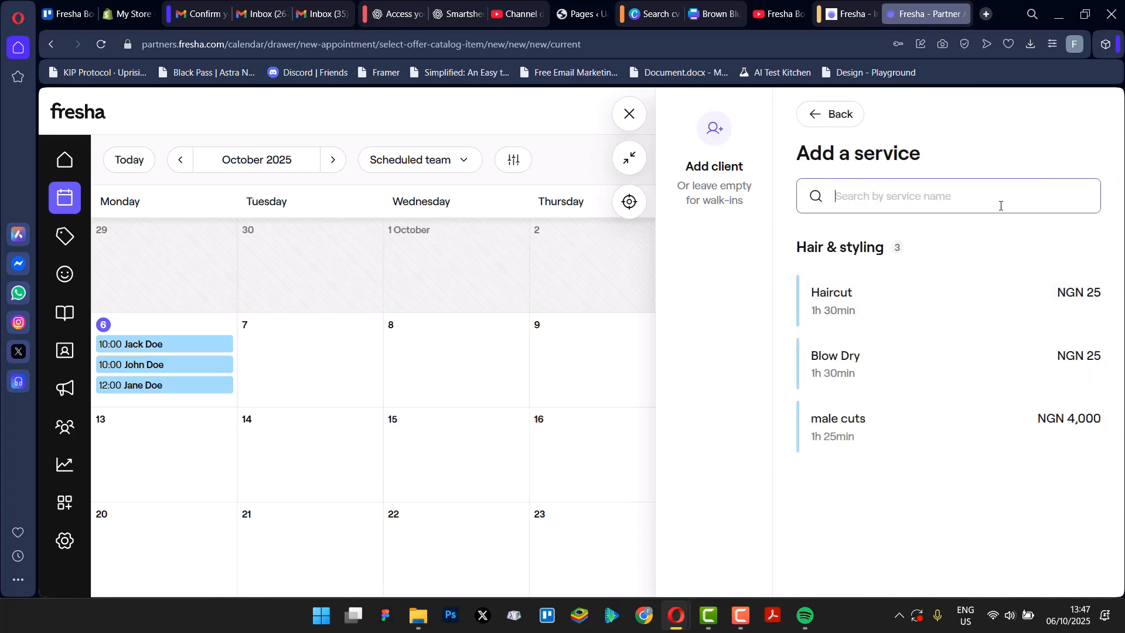
pyautogui.click(809, 116)
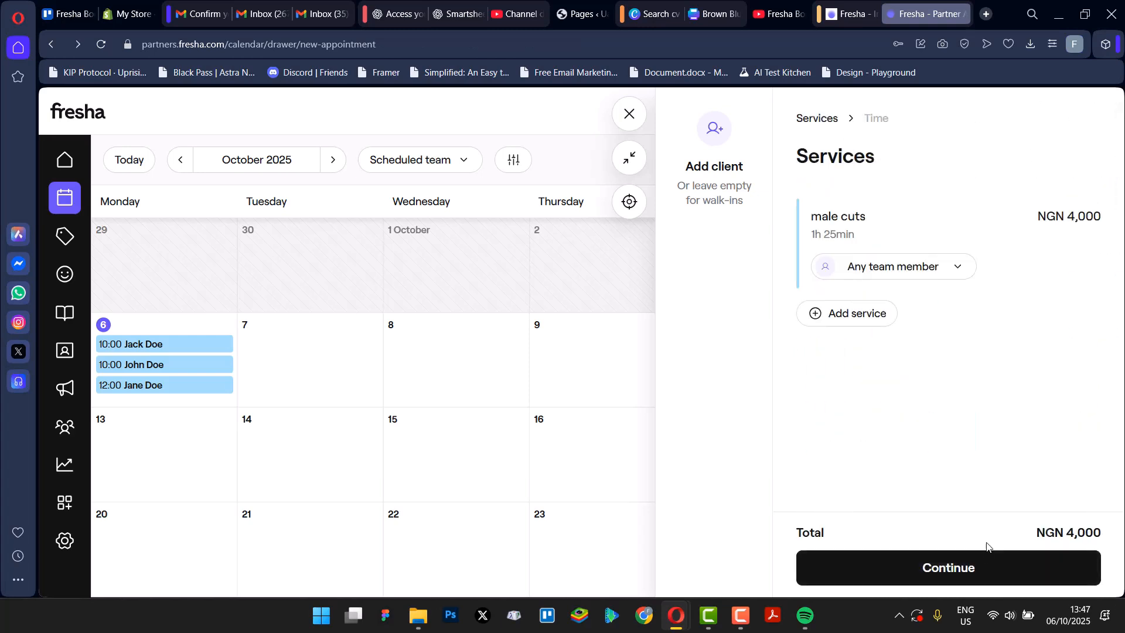
# Assign the appointment to the demo team member and set its date to Friday 10 October 2025.
pyautogui.click(969, 568)
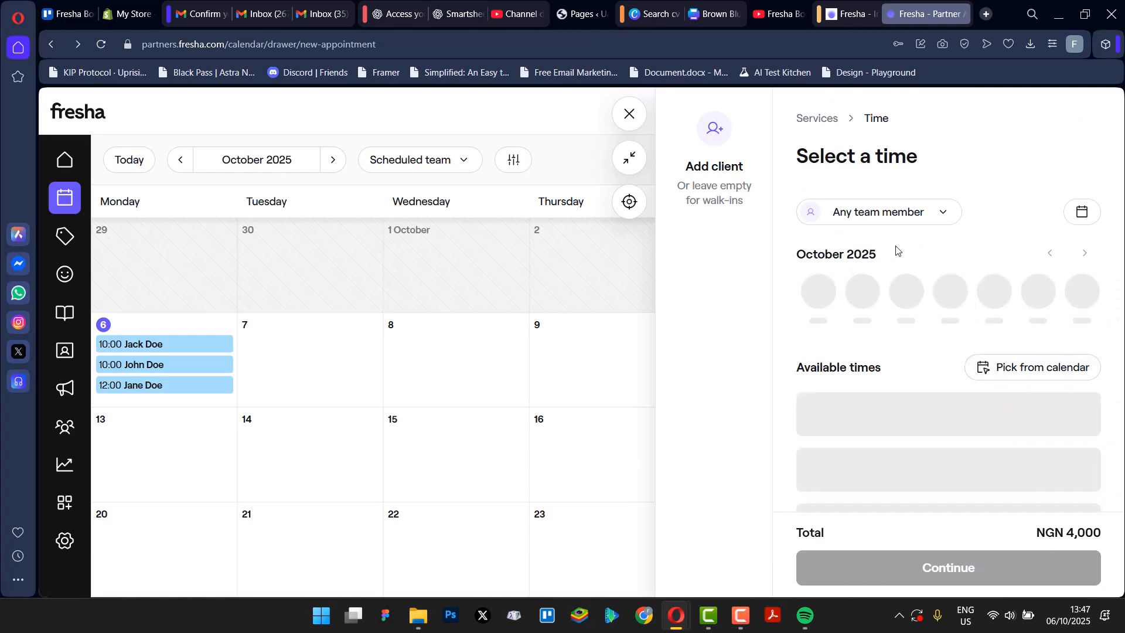
pyautogui.click(878, 218)
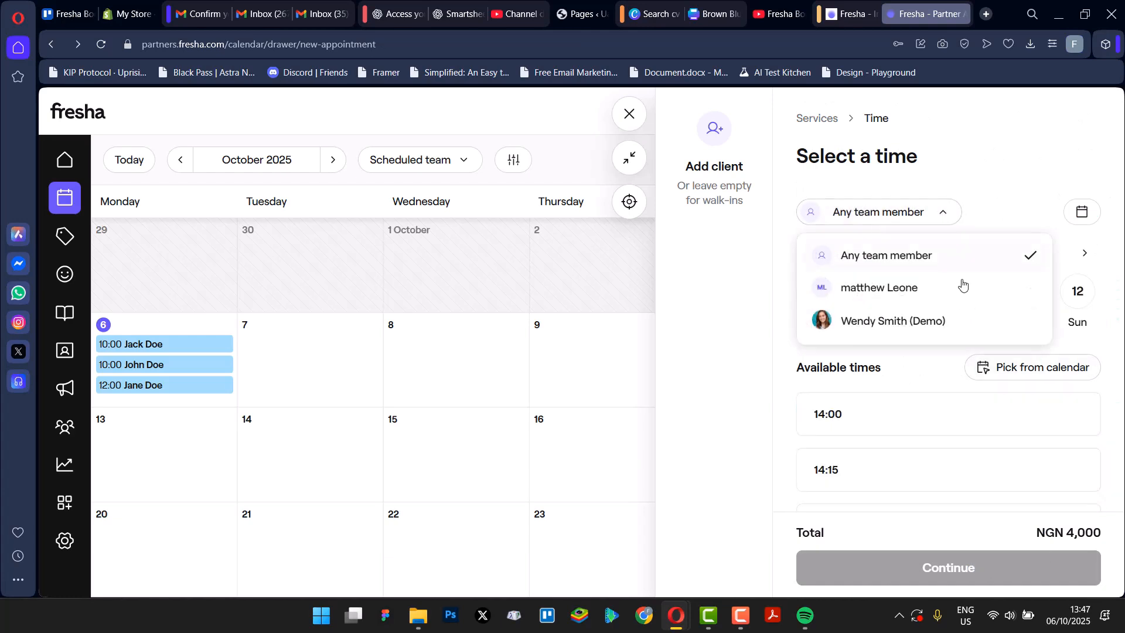
pyautogui.click(951, 321)
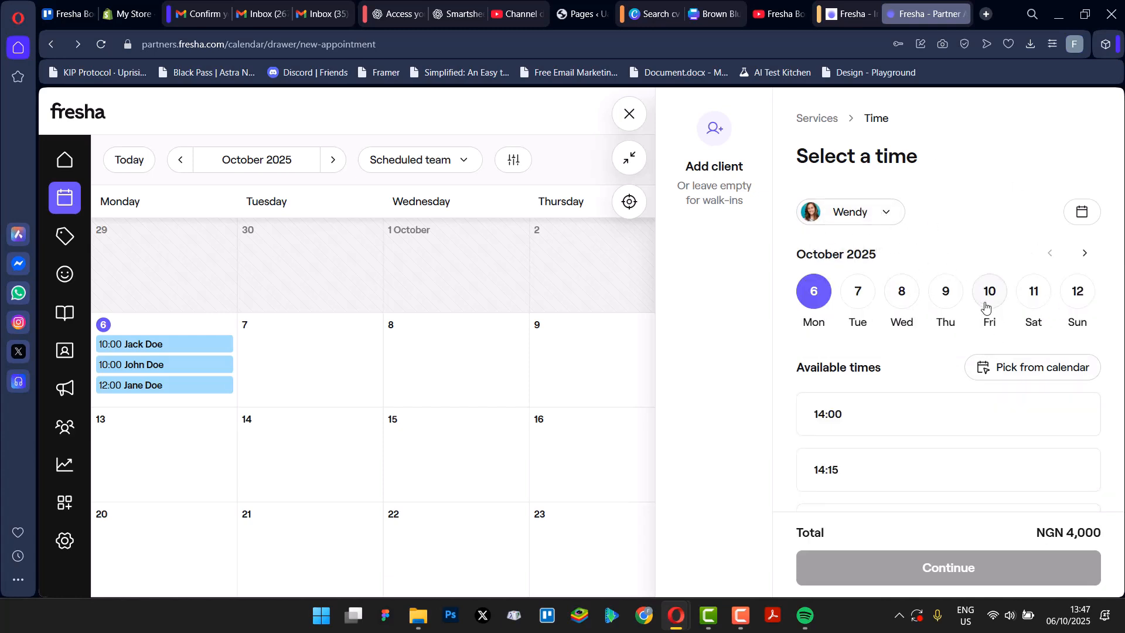
pyautogui.click(986, 307)
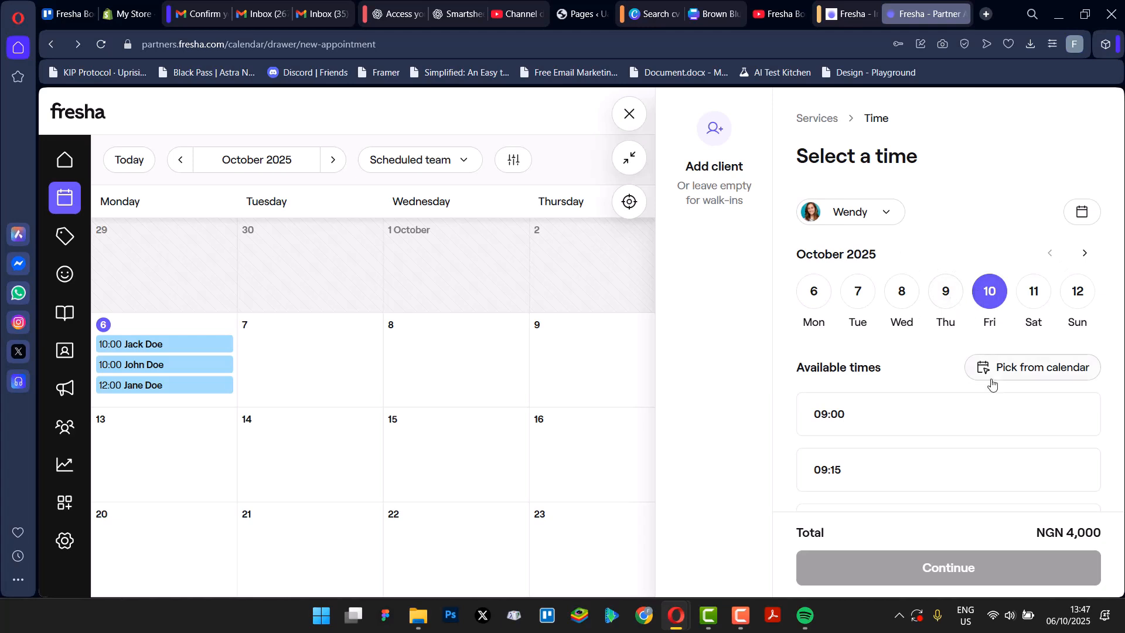
# Choose the 09:00 slot for the male cuts appointment and save it as a walk-in without a client.
pyautogui.scroll(-3, 867, 451)
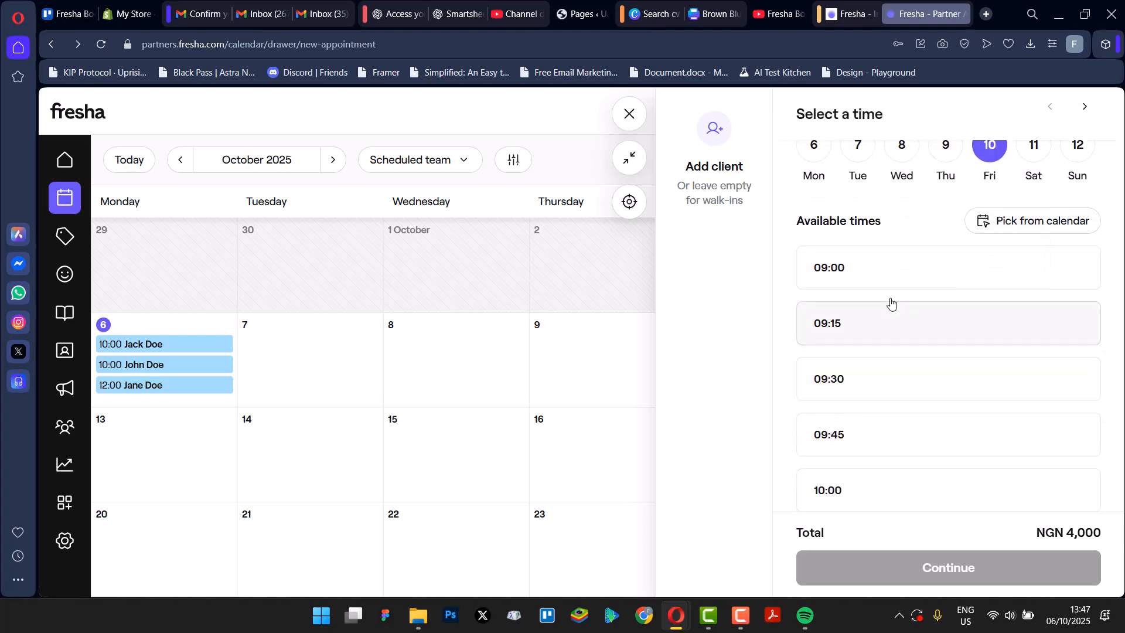
pyautogui.scroll(-8, 891, 302)
pyautogui.scroll(5, 894, 301)
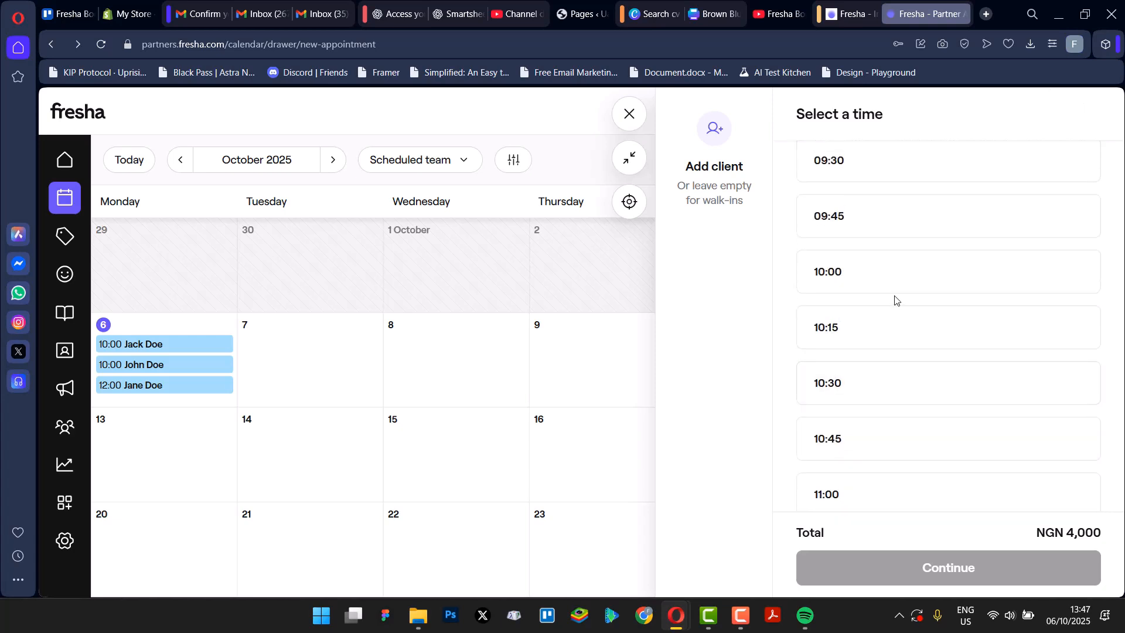
pyautogui.scroll(5, 899, 290)
pyautogui.click(929, 335)
pyautogui.scroll(-5, 930, 333)
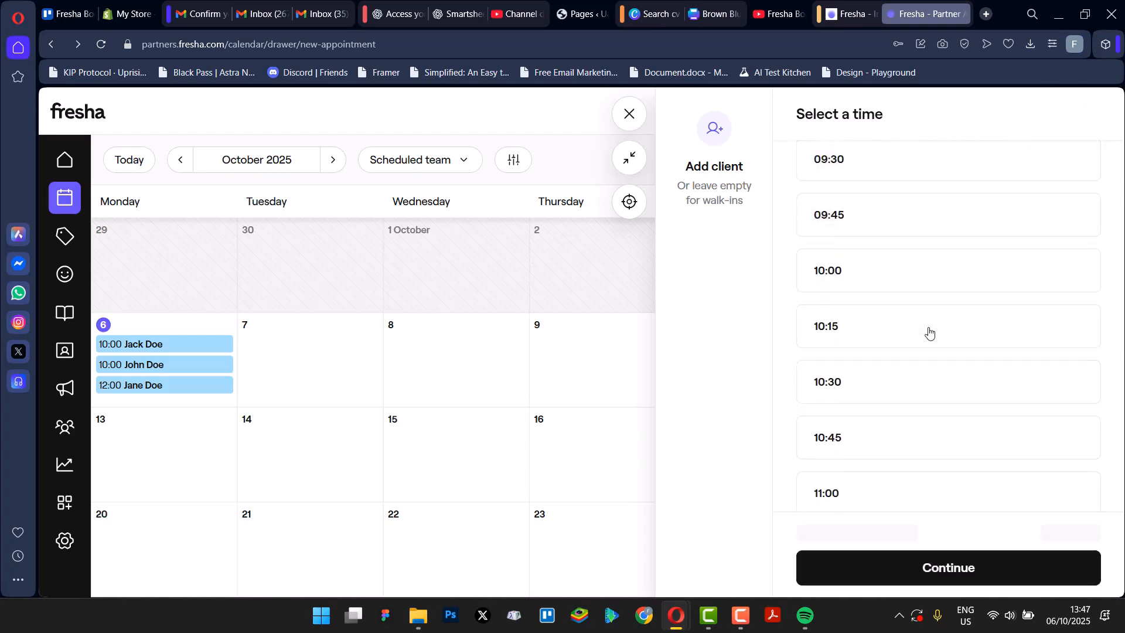
pyautogui.scroll(-6, 929, 334)
pyautogui.scroll(9, 932, 354)
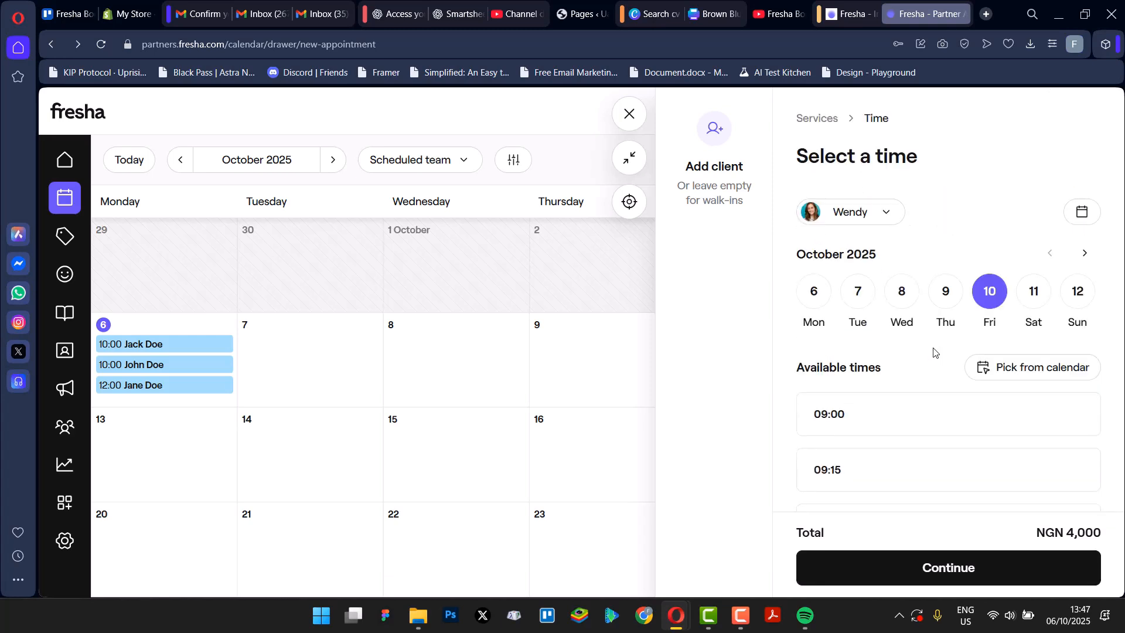
pyautogui.scroll(-3, 996, 394)
pyautogui.scroll(3, 1005, 359)
pyautogui.click(919, 567)
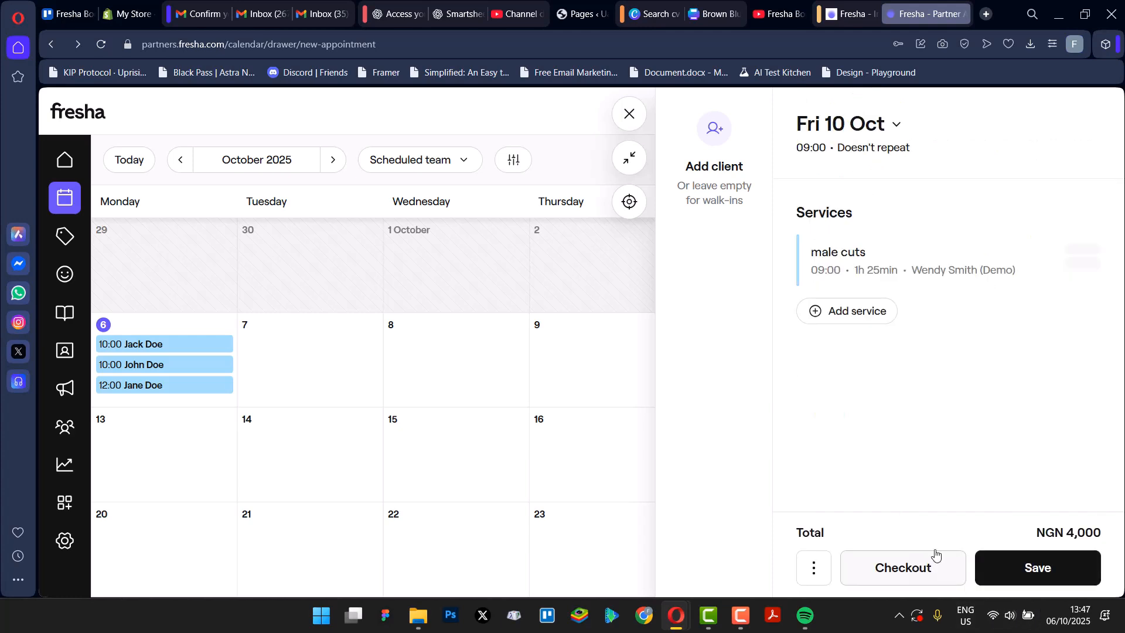
pyautogui.click(1070, 573)
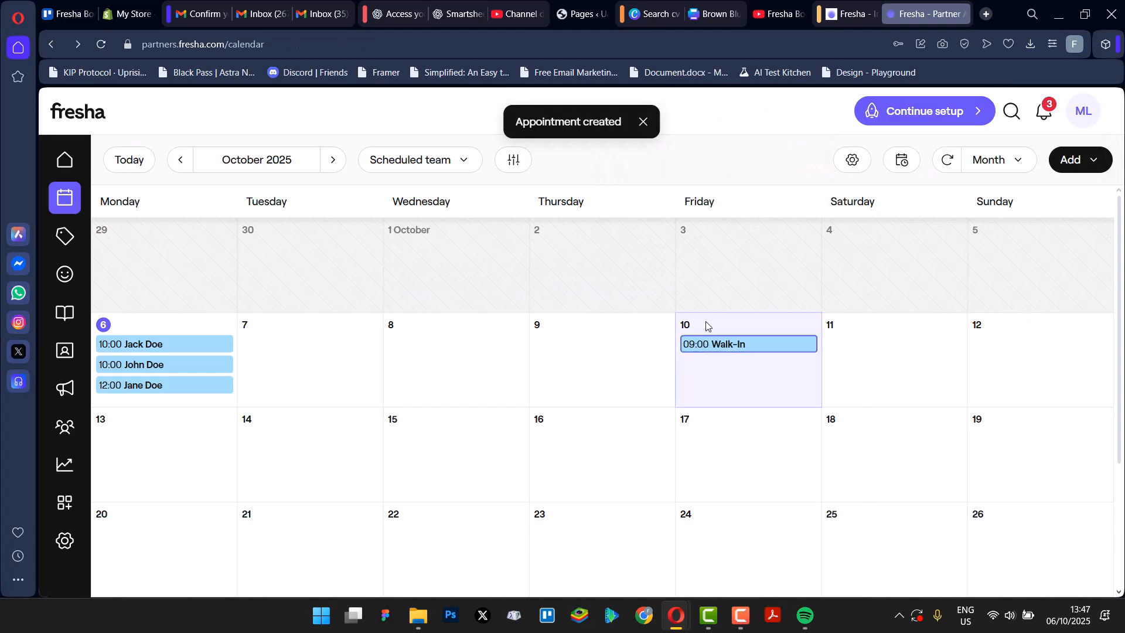
pyautogui.moveTo(698, 350)
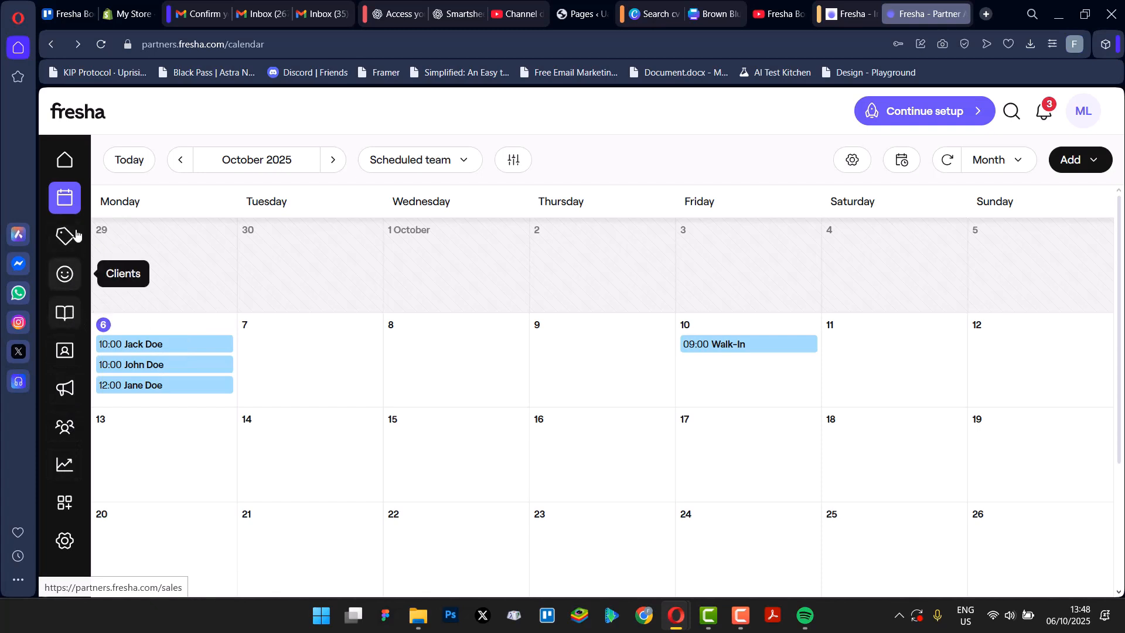
# Look over the online booking marketplace page, the marketing section and the clients list.
pyautogui.click(75, 355)
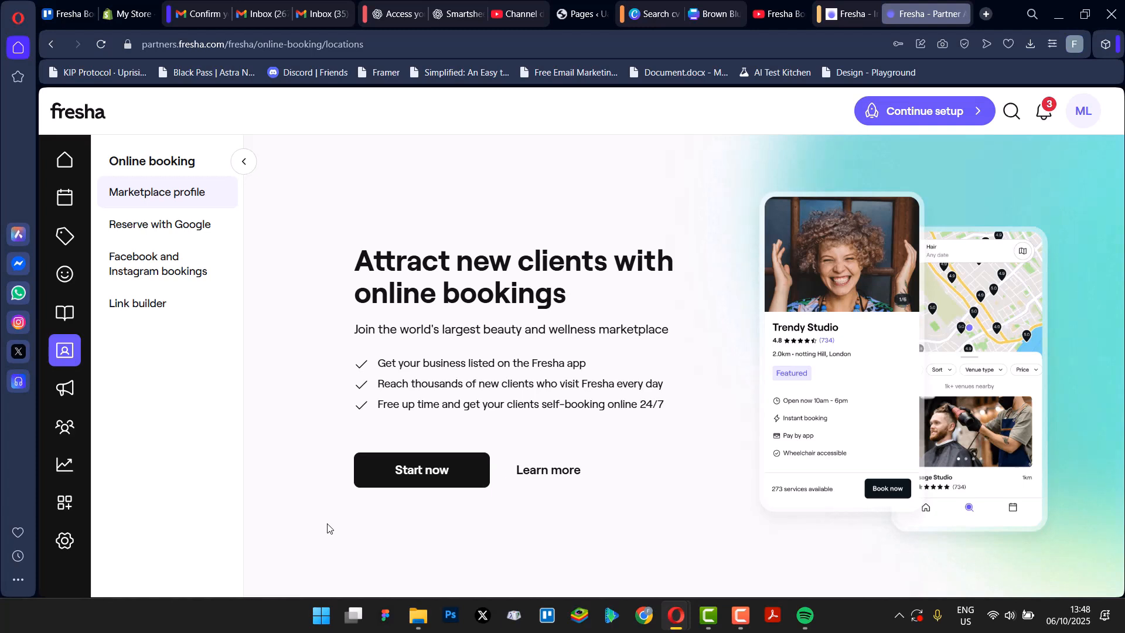
pyautogui.click(71, 396)
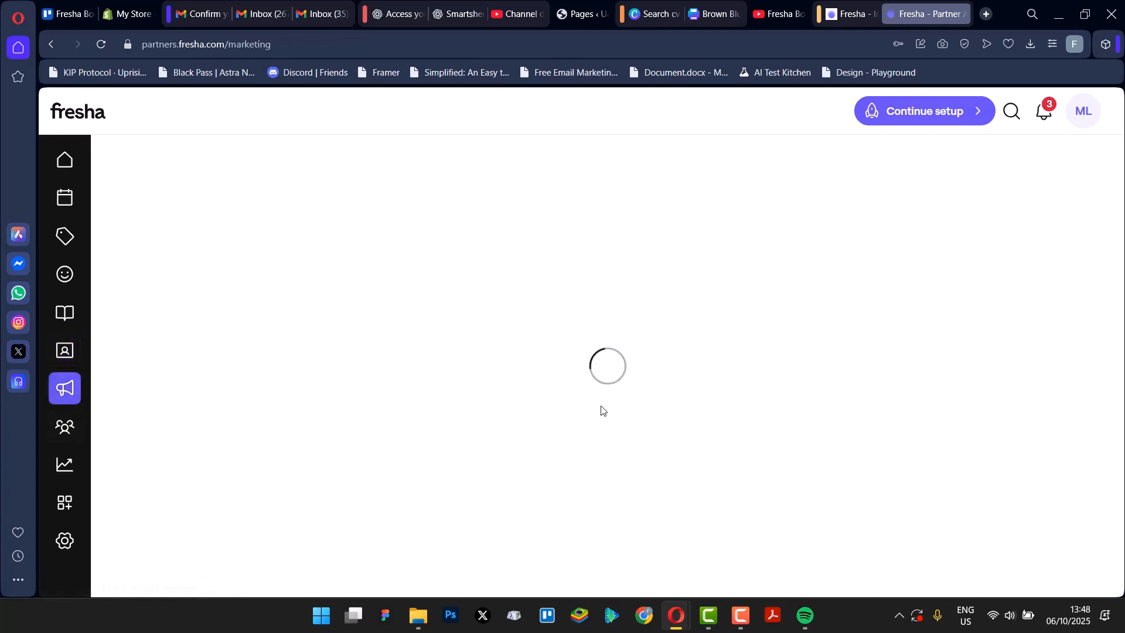
pyautogui.click(70, 270)
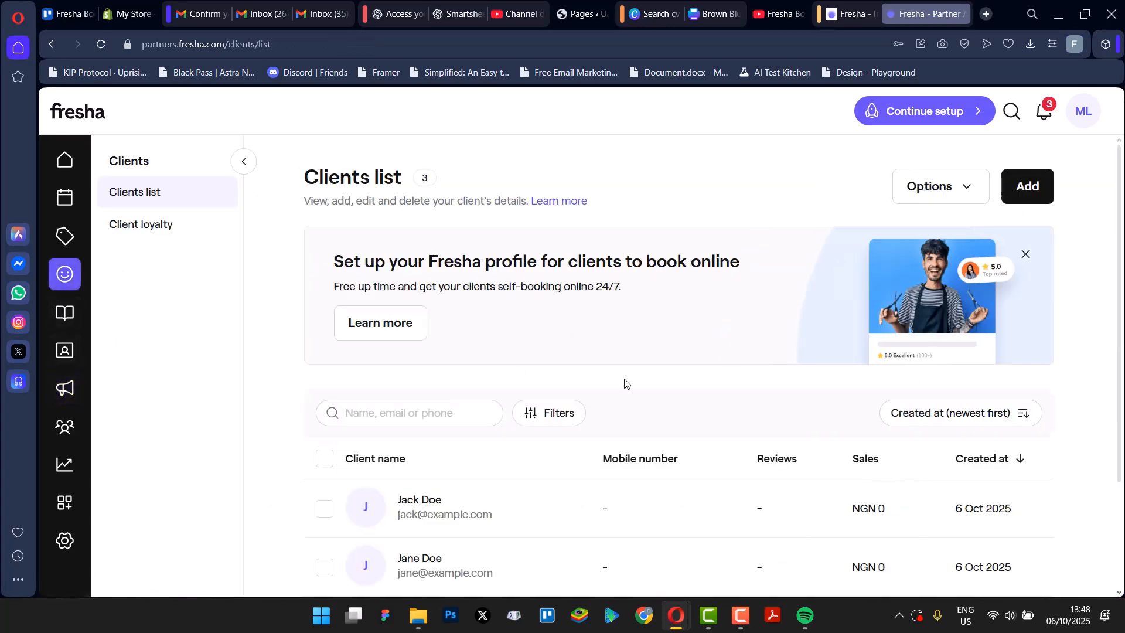
pyautogui.scroll(-2, 625, 384)
pyautogui.scroll(2, 647, 349)
# Look over the reporting and analytics page and the available Fresha add-ons.
pyautogui.click(66, 462)
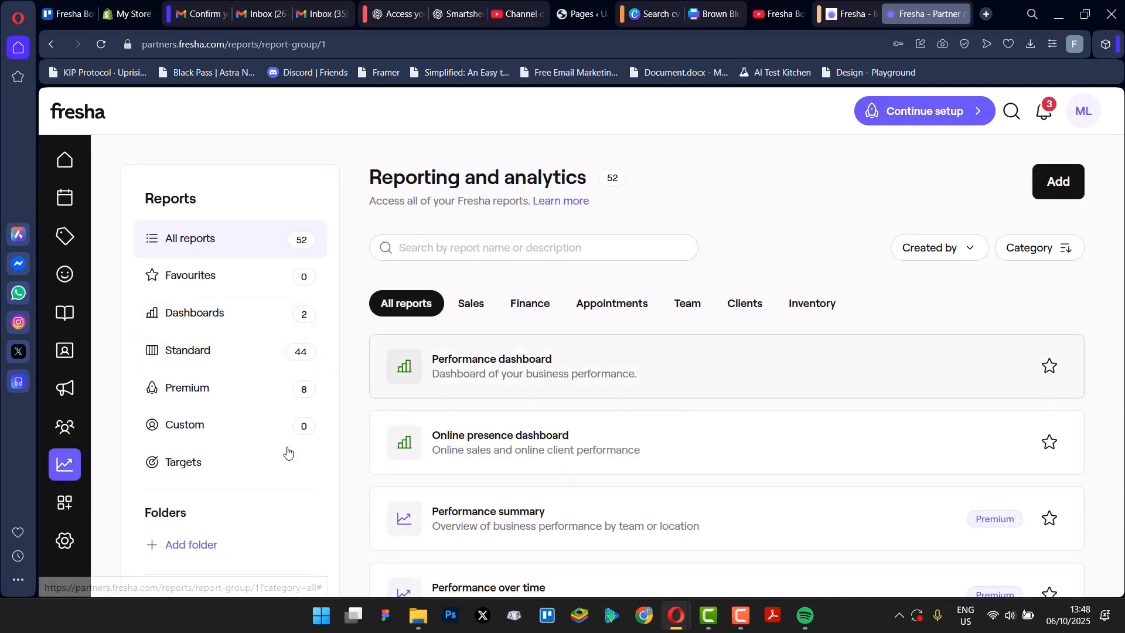
pyautogui.click(67, 509)
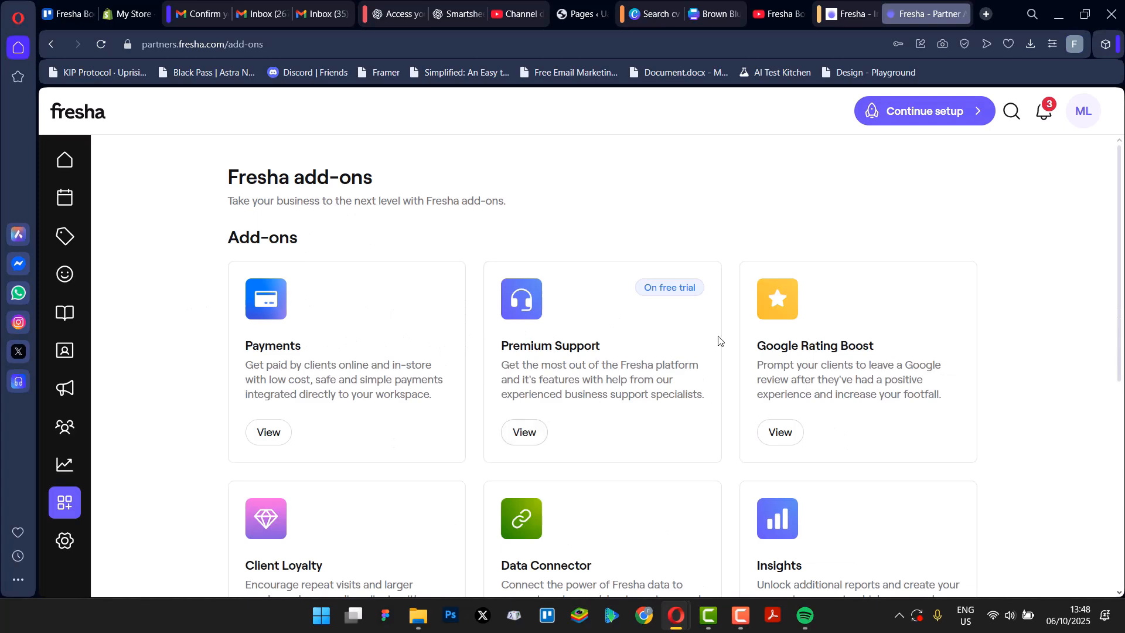
pyautogui.scroll(-2, 534, 549)
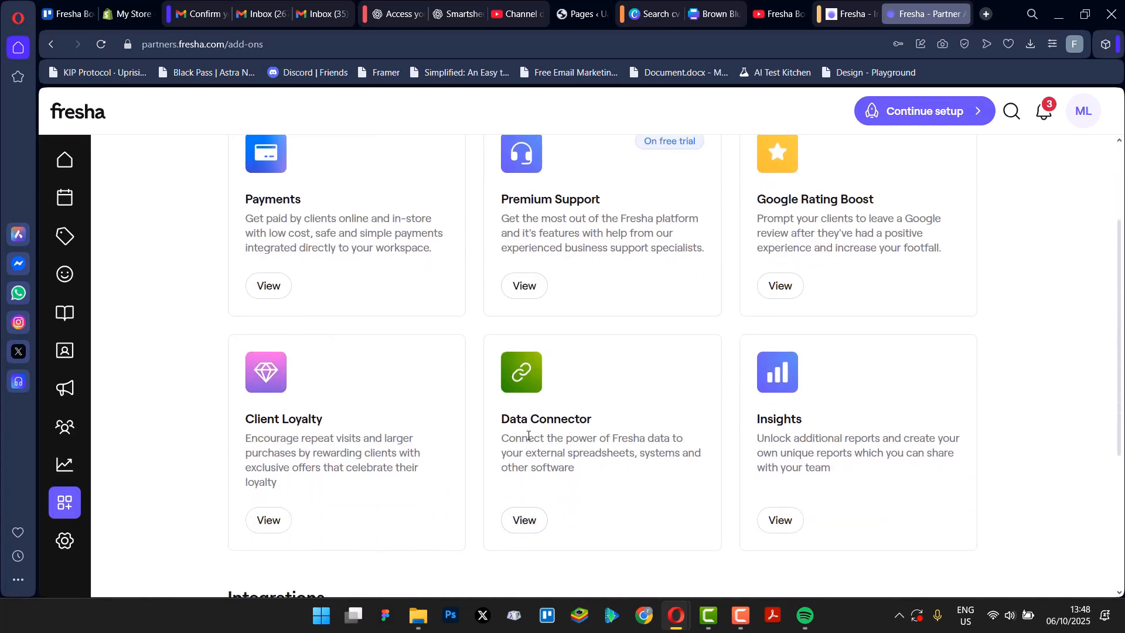
pyautogui.scroll(2, 1113, 422)
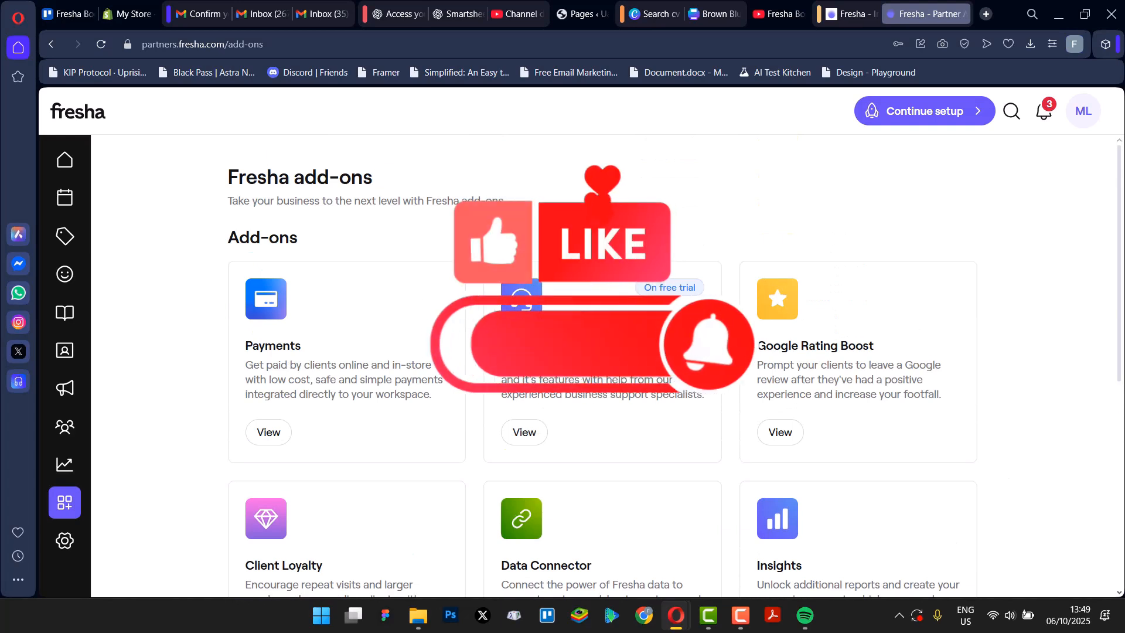